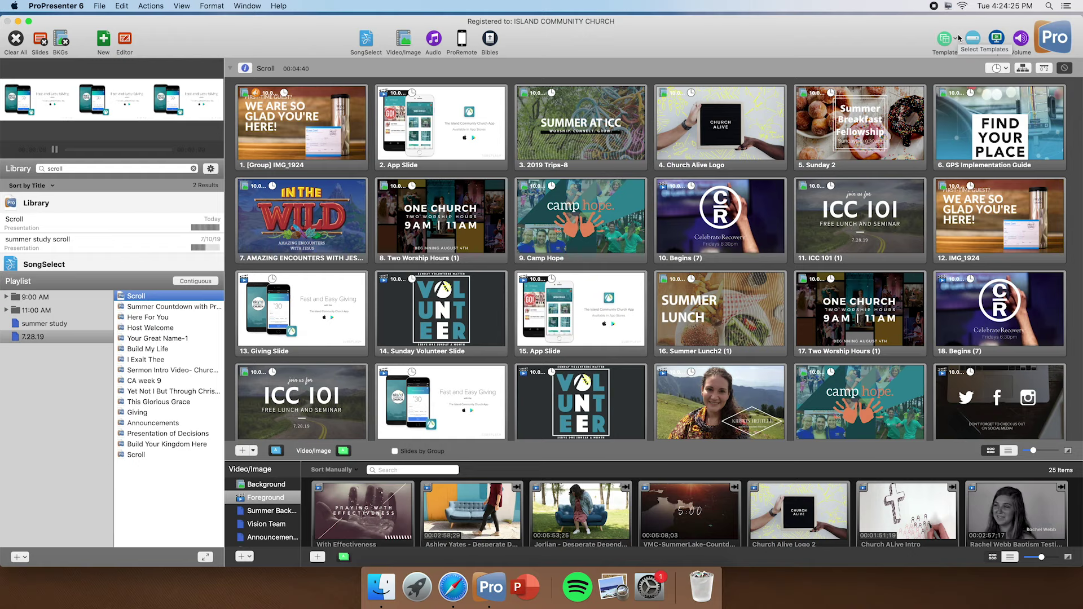
{"action": "left_click", "coordinate": [997, 39]}
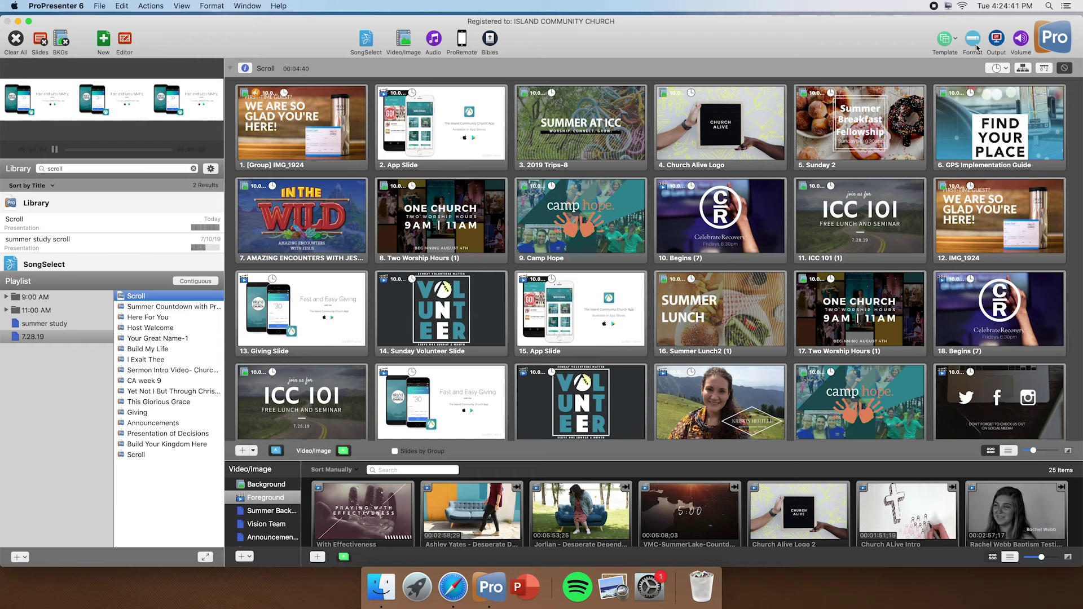
{"action": "left_click", "coordinate": [997, 40]}
{"action": "left_click", "coordinate": [163, 311]}
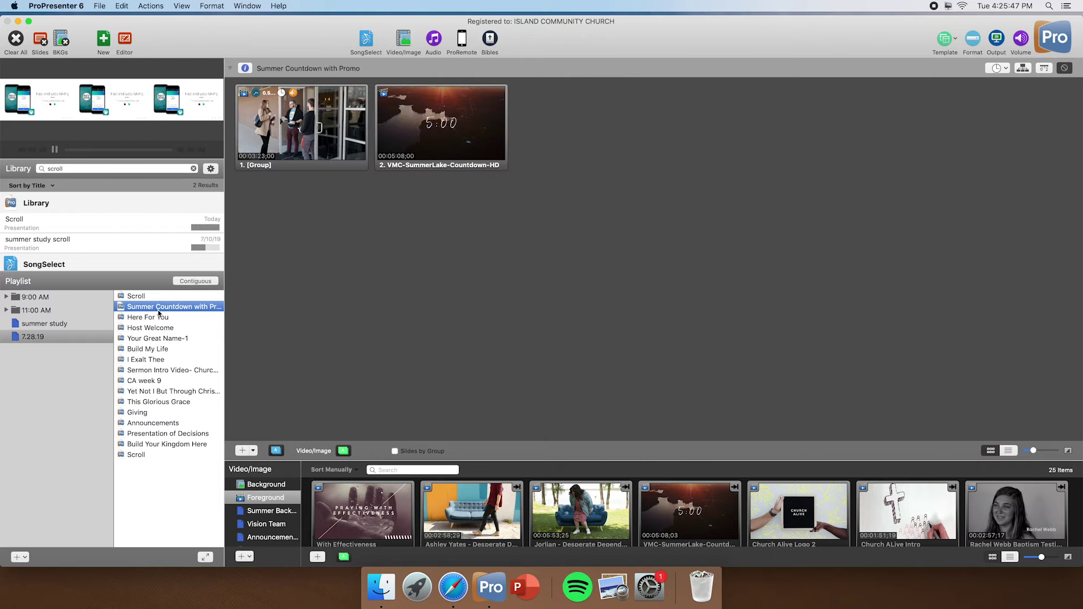
{"action": "left_click", "coordinate": [155, 318]}
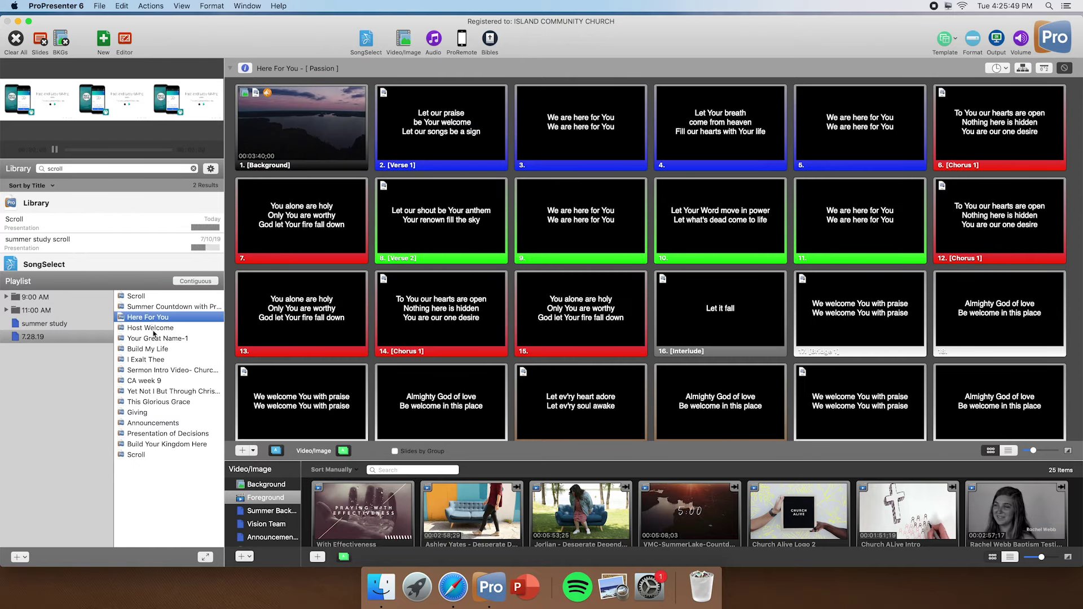
{"action": "left_click", "coordinate": [153, 330]}
{"action": "left_click", "coordinate": [154, 338]}
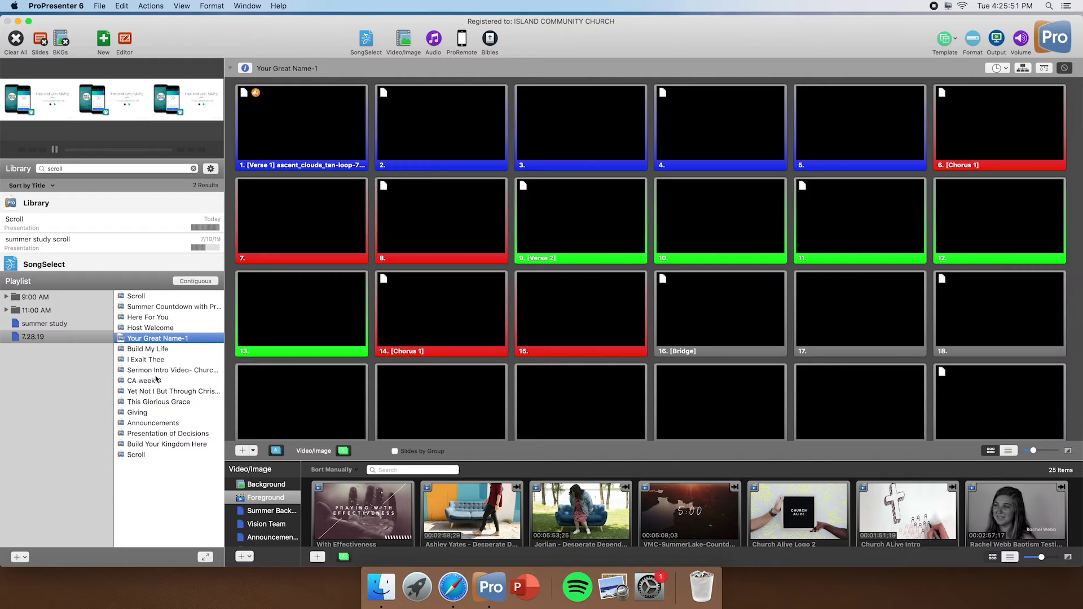
{"action": "left_click", "coordinate": [159, 371]}
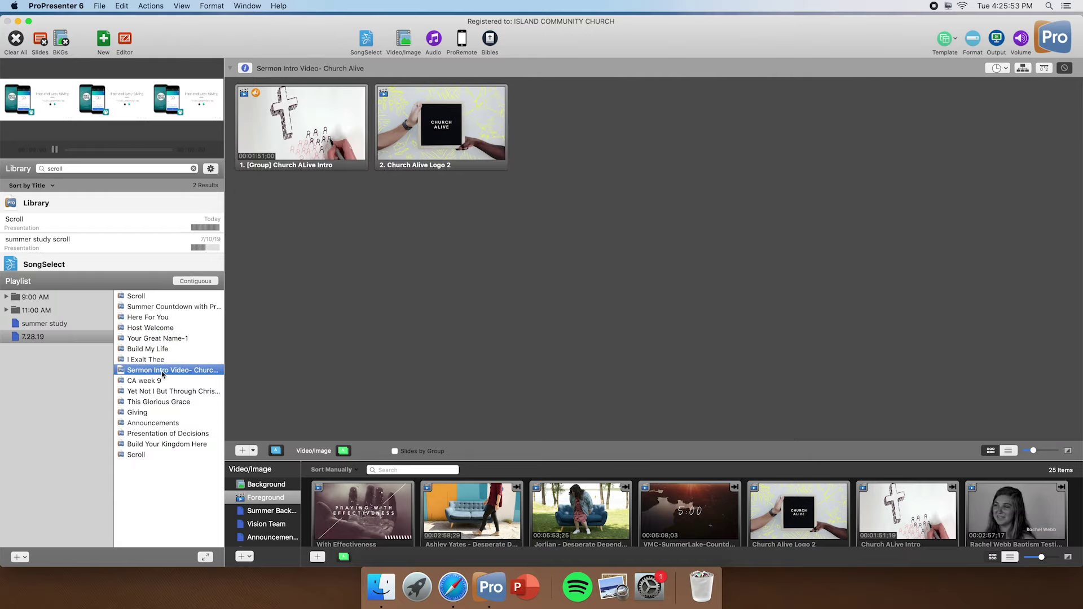
{"action": "left_click", "coordinate": [156, 416]}
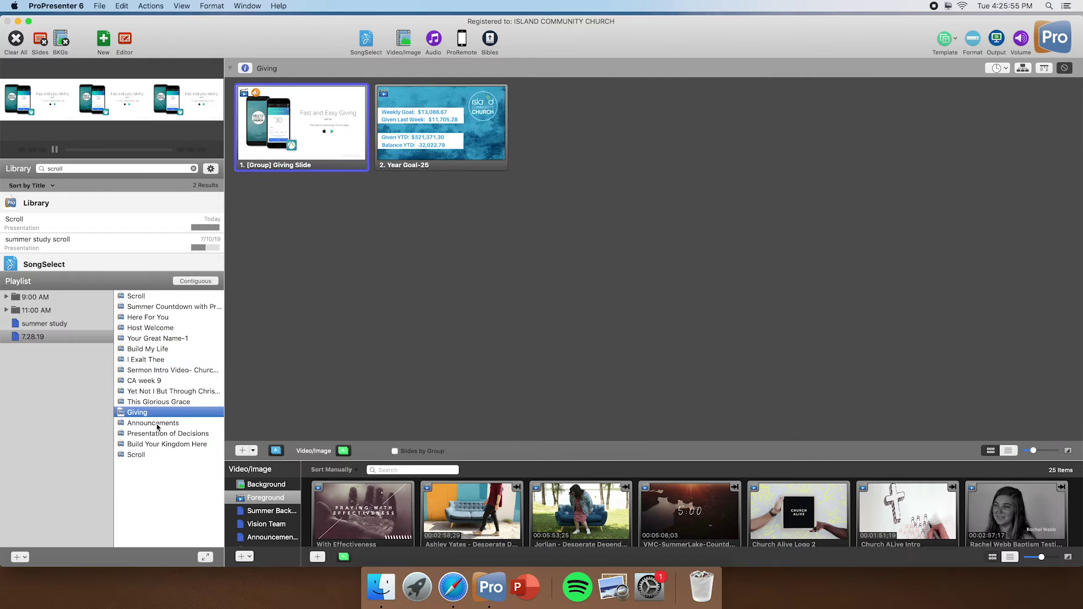
{"action": "left_click", "coordinate": [158, 424]}
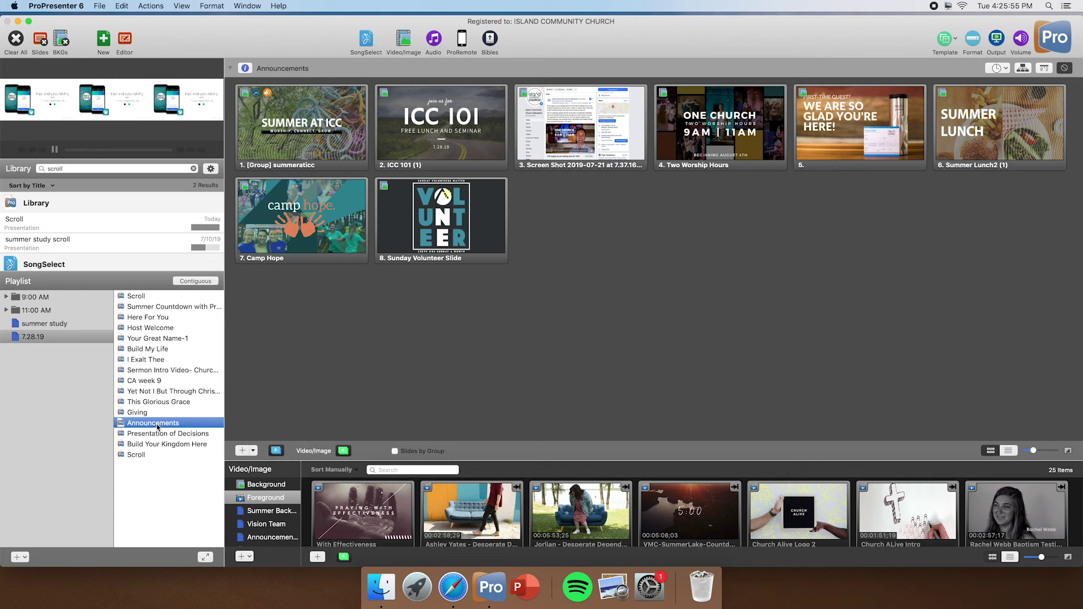
{"action": "left_click", "coordinate": [135, 296]}
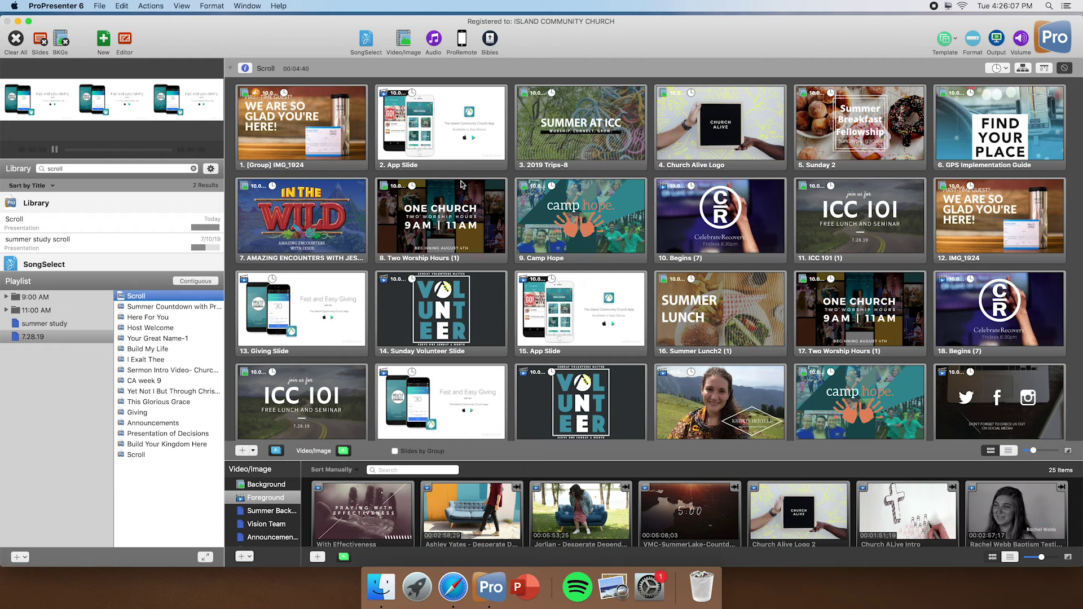
Step: Enlarge the media bin and list the 24 Announcements items under Foreground > Summer Backgrounds
{"action": "left_click_drag", "start_coordinate": [584, 463], "coordinate": [584, 458]}
{"action": "left_click_drag", "start_coordinate": [590, 416], "coordinate": [593, 321]}
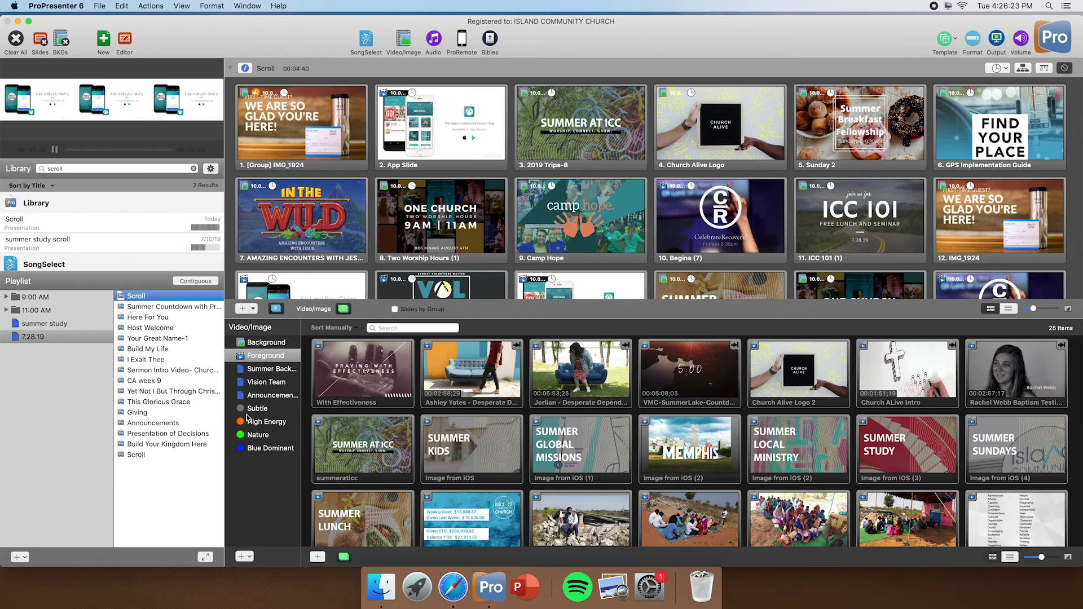
{"action": "left_click", "coordinate": [263, 366]}
{"action": "left_click", "coordinate": [265, 370]}
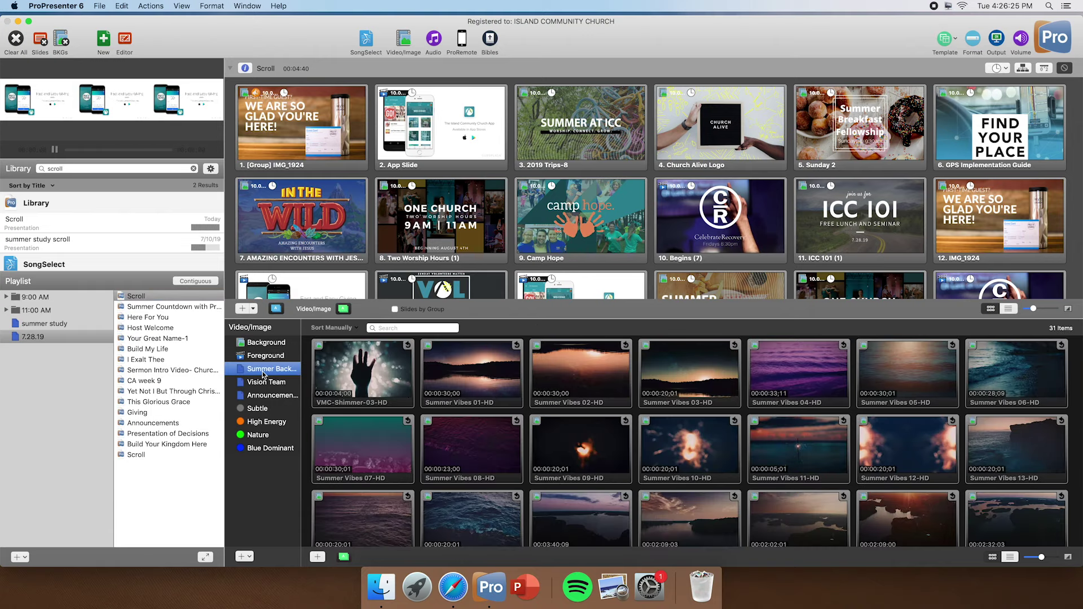
{"action": "left_click", "coordinate": [270, 395]}
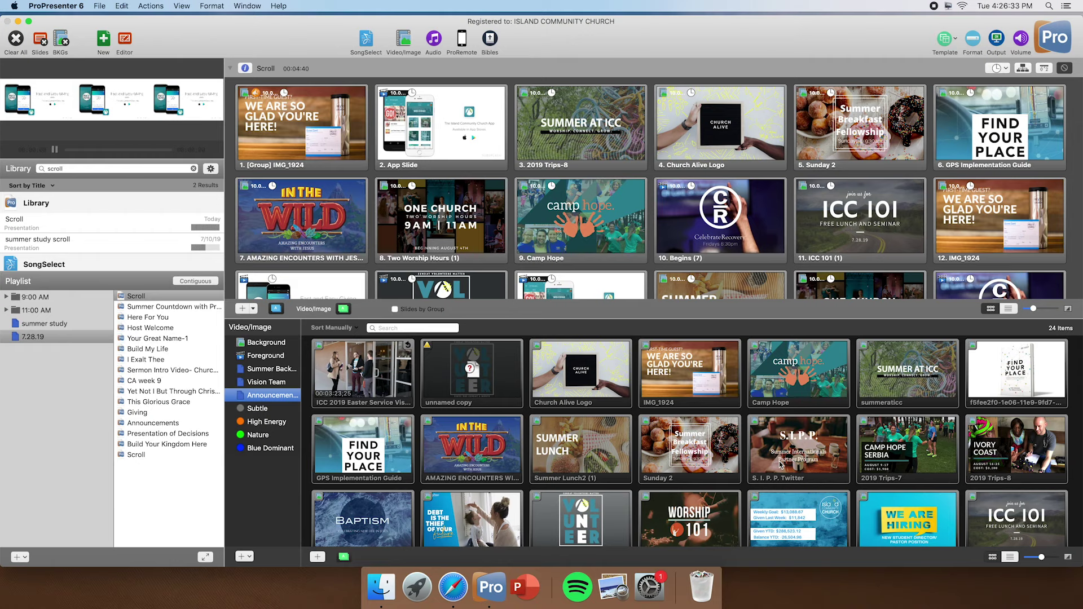
{"action": "left_click_drag", "start_coordinate": [600, 317], "coordinate": [589, 428]}
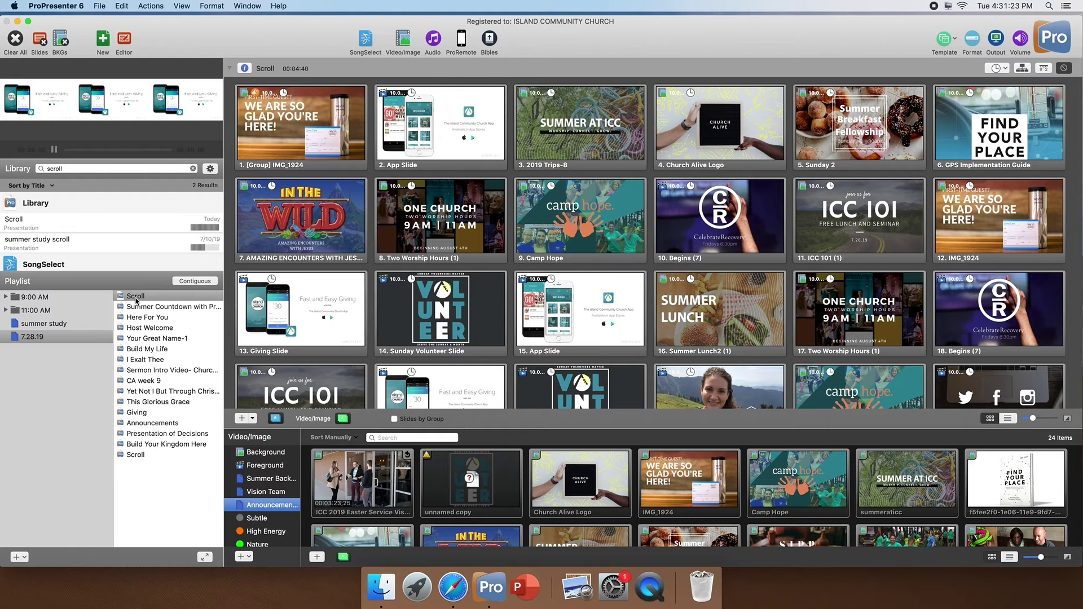
{"action": "left_click", "coordinate": [151, 308]}
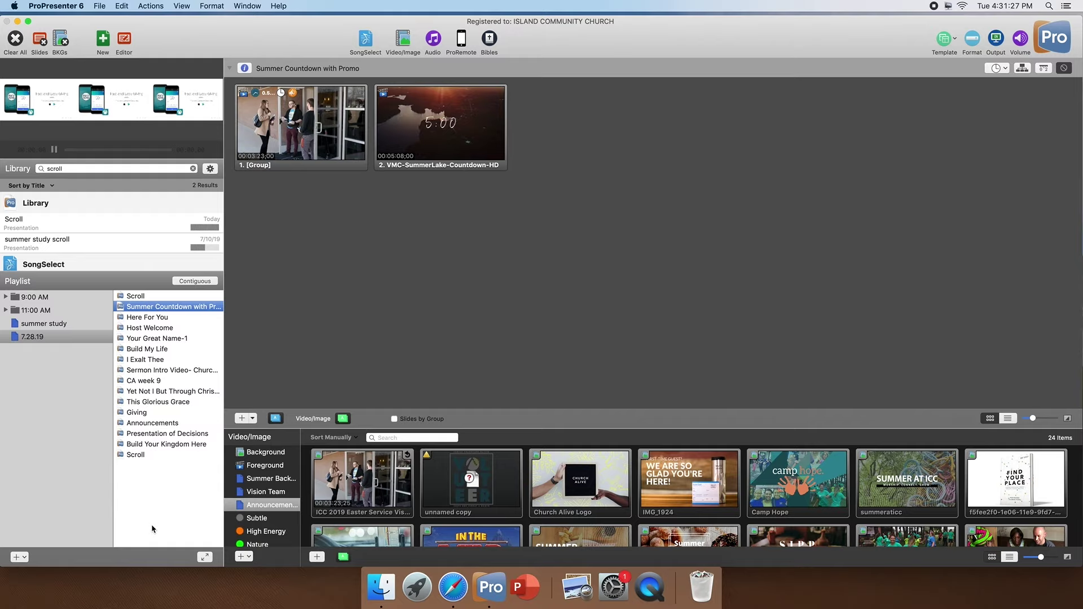
{"action": "scroll", "coordinate": [131, 314], "scroll_direction": "down", "scroll_amount": 1}
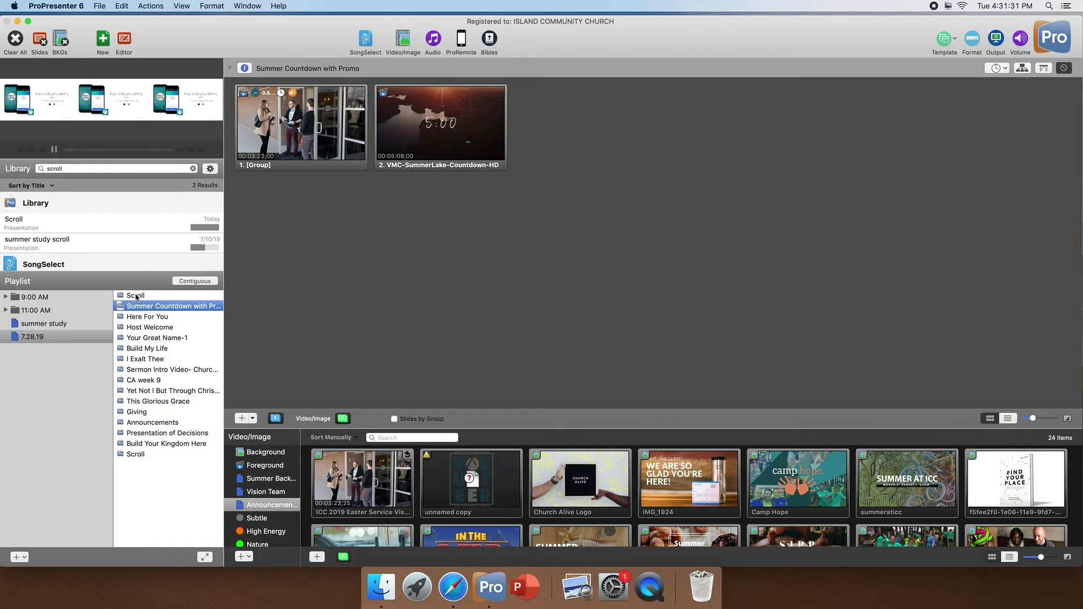
{"action": "left_click", "coordinate": [136, 296]}
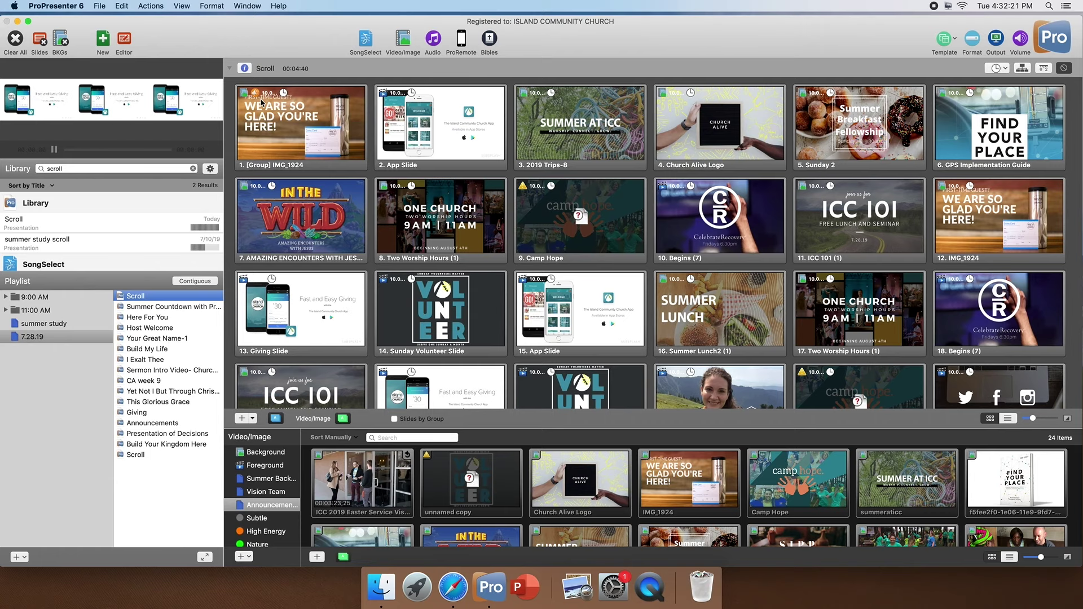
Step: Browse slide 1's Add Cue options, then dismiss the menu without adding a cue
{"action": "scroll", "coordinate": [263, 141], "scroll_direction": "down", "scroll_amount": 1}
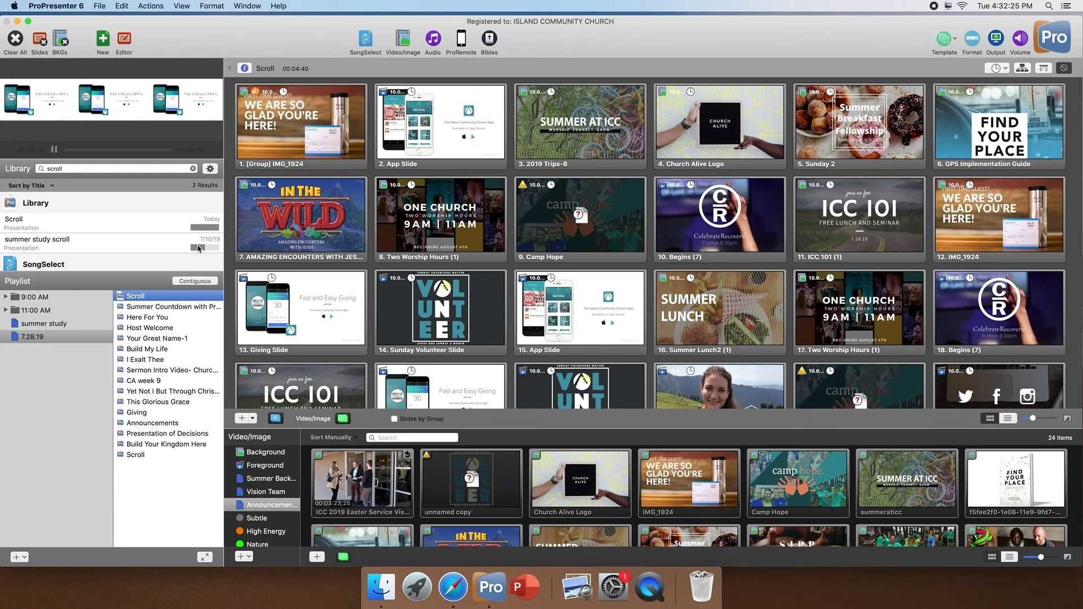
{"action": "right_click", "coordinate": [289, 134]}
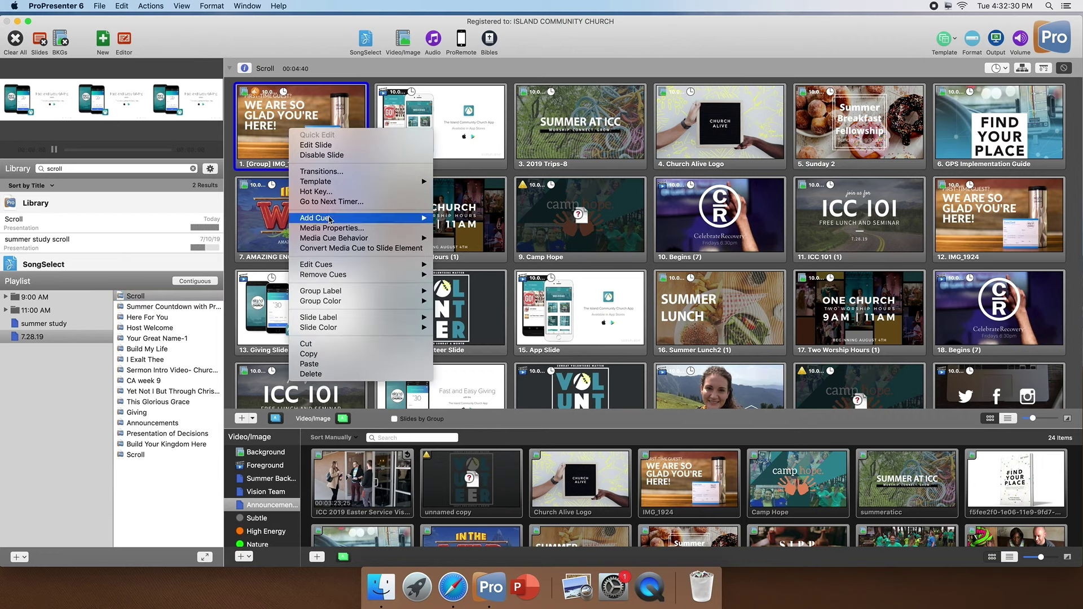
{"action": "mouse_move", "coordinate": [330, 219]}
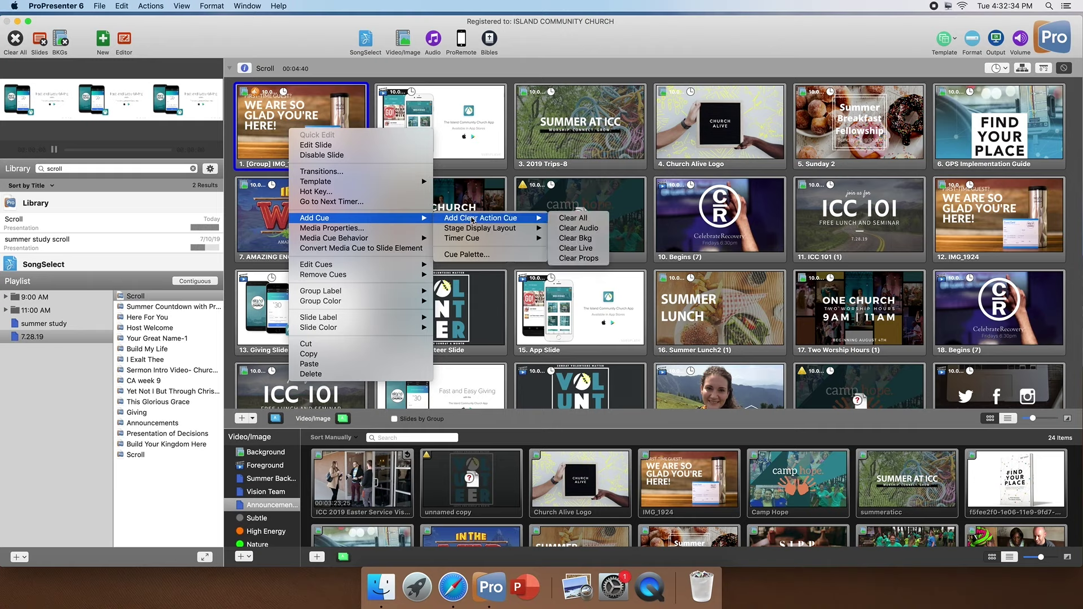
{"action": "mouse_move", "coordinate": [477, 232]}
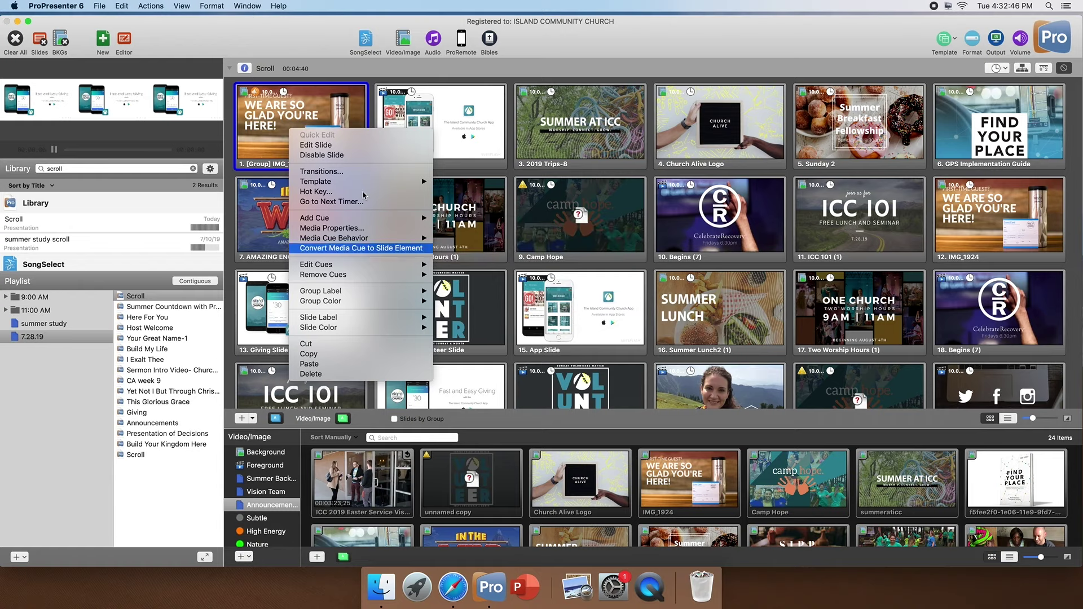
{"action": "mouse_move", "coordinate": [395, 218]}
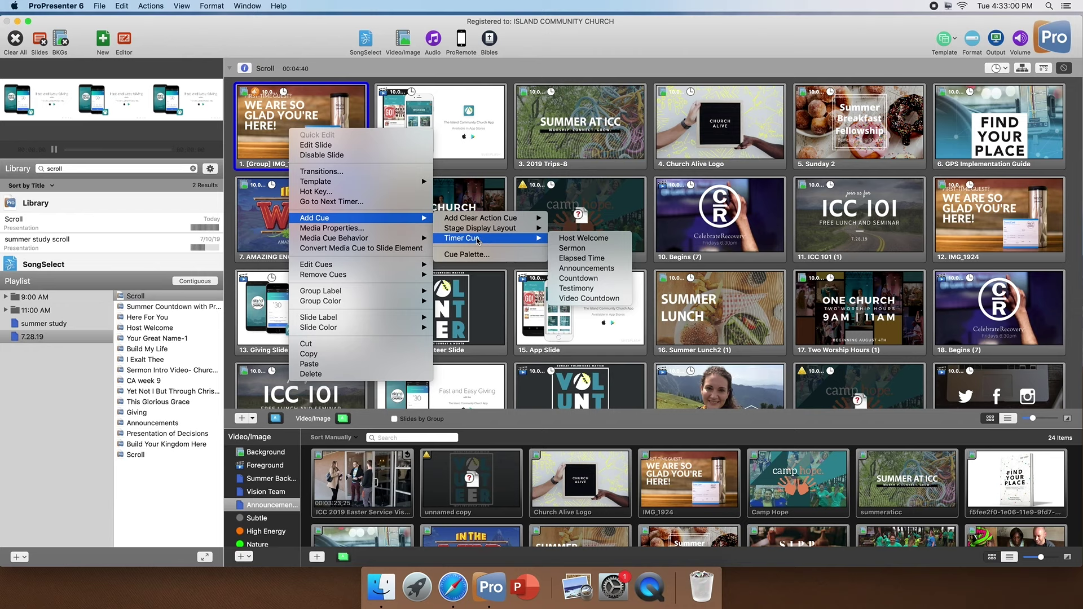
{"action": "left_click", "coordinate": [280, 116]}
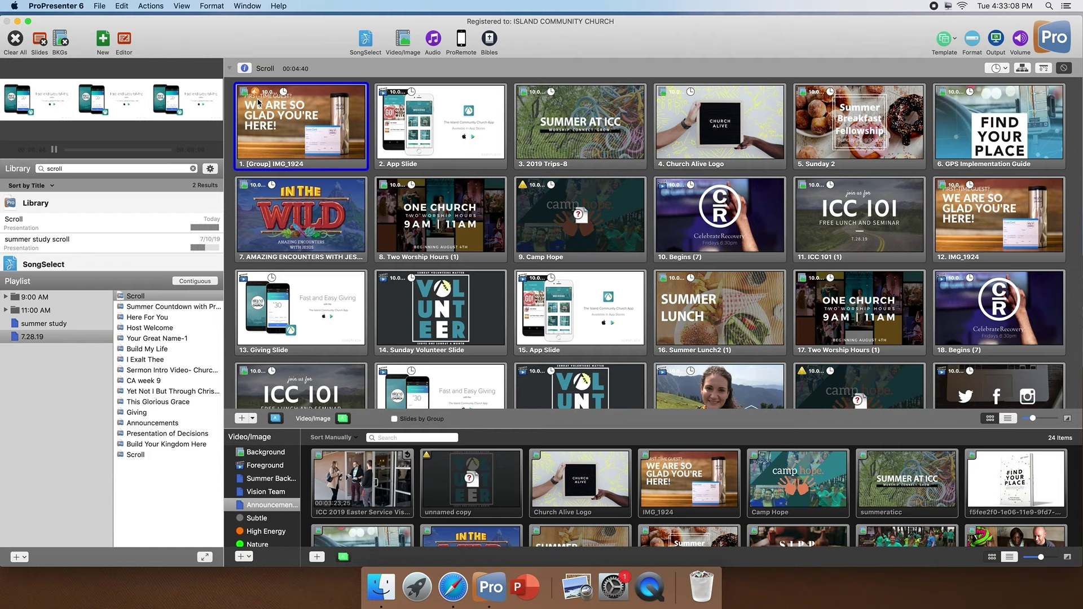
Step: Reopen slide 1's Add Cue menu to list the Stage Display Layout options
{"action": "right_click", "coordinate": [285, 110]}
{"action": "left_click", "coordinate": [292, 113]}
{"action": "right_click", "coordinate": [292, 112]}
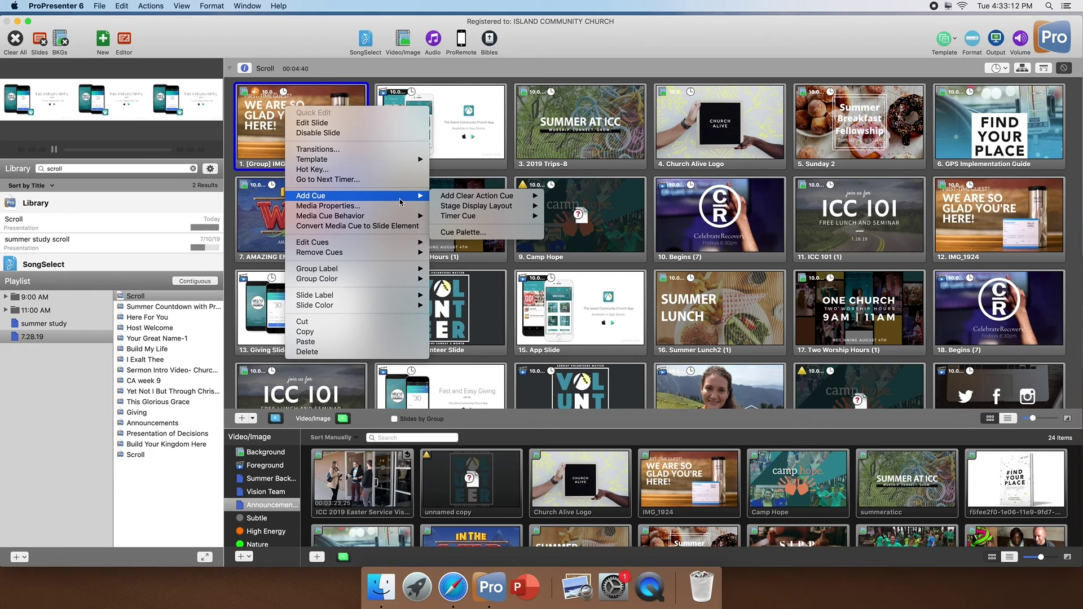
{"action": "mouse_move", "coordinate": [460, 210]}
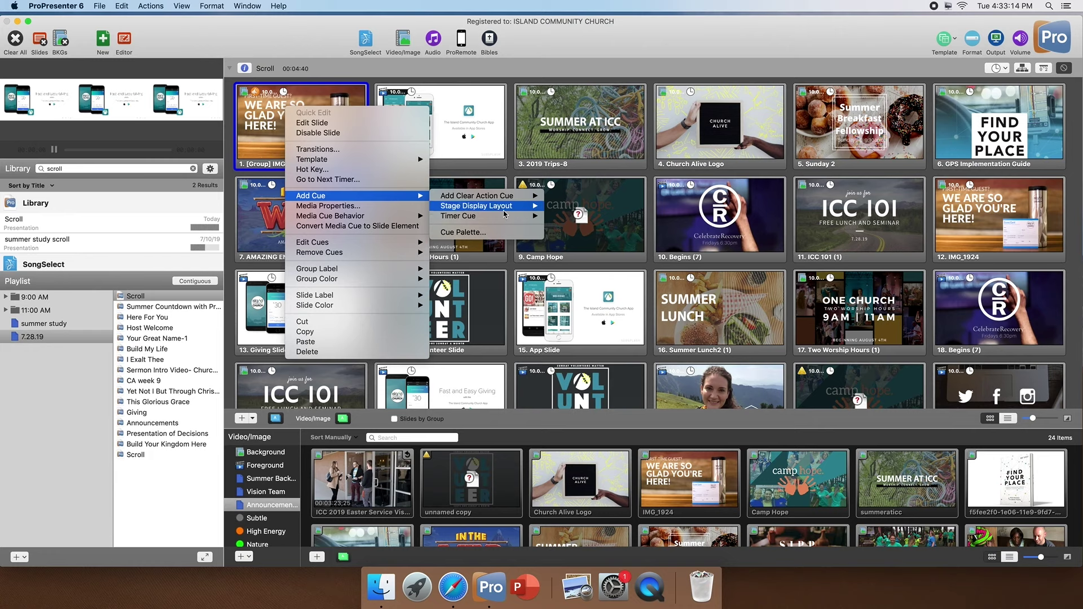
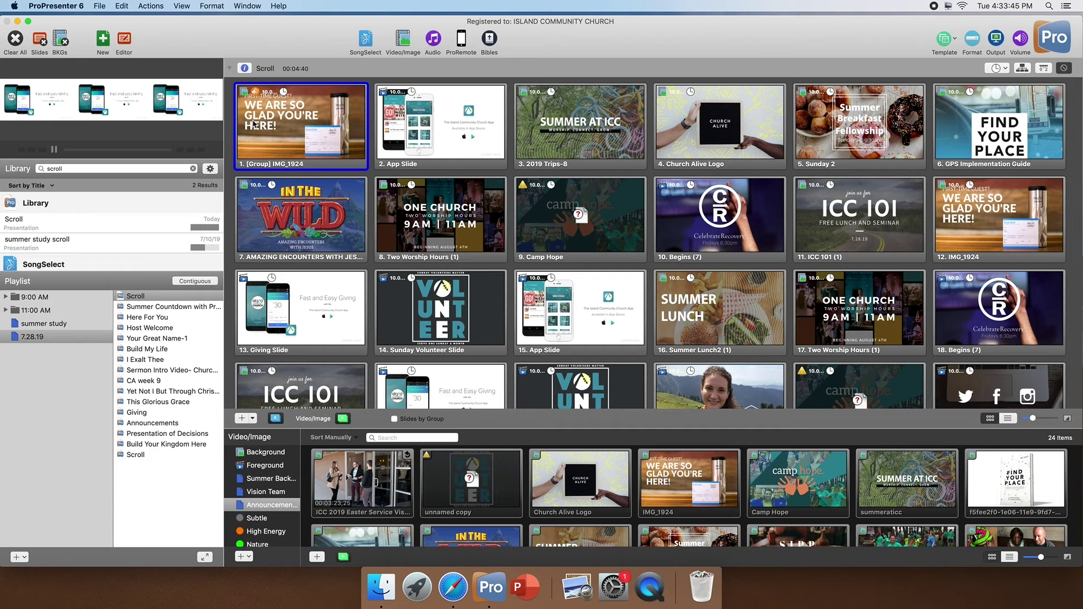
Step: Add a Scroll stage-layout cue to the Scroll presentation's first slide
{"action": "right_click", "coordinate": [275, 128]}
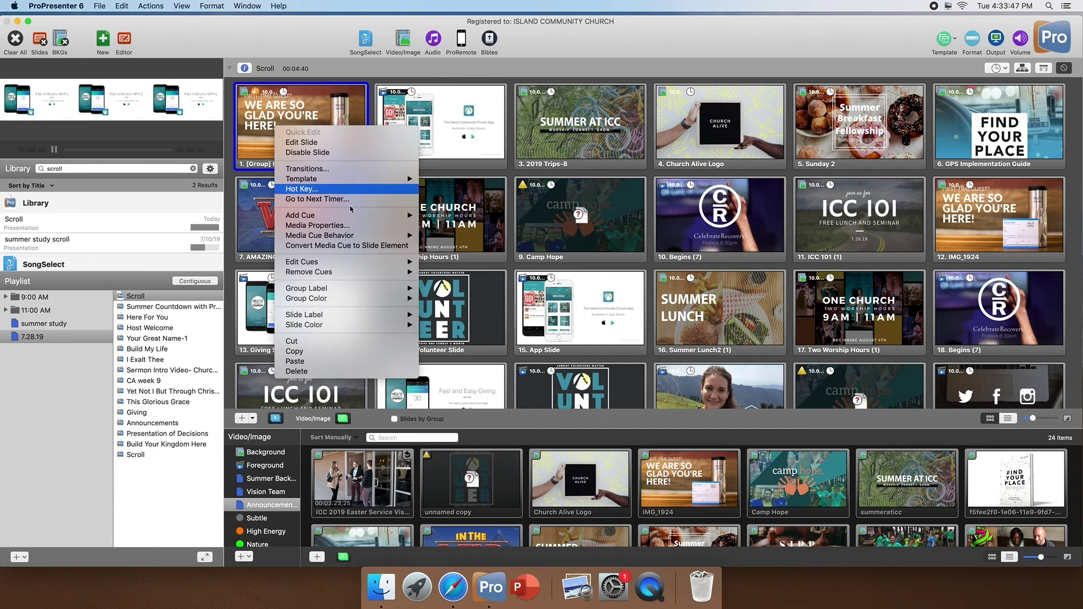
{"action": "mouse_move", "coordinate": [367, 217]}
{"action": "mouse_move", "coordinate": [504, 231]}
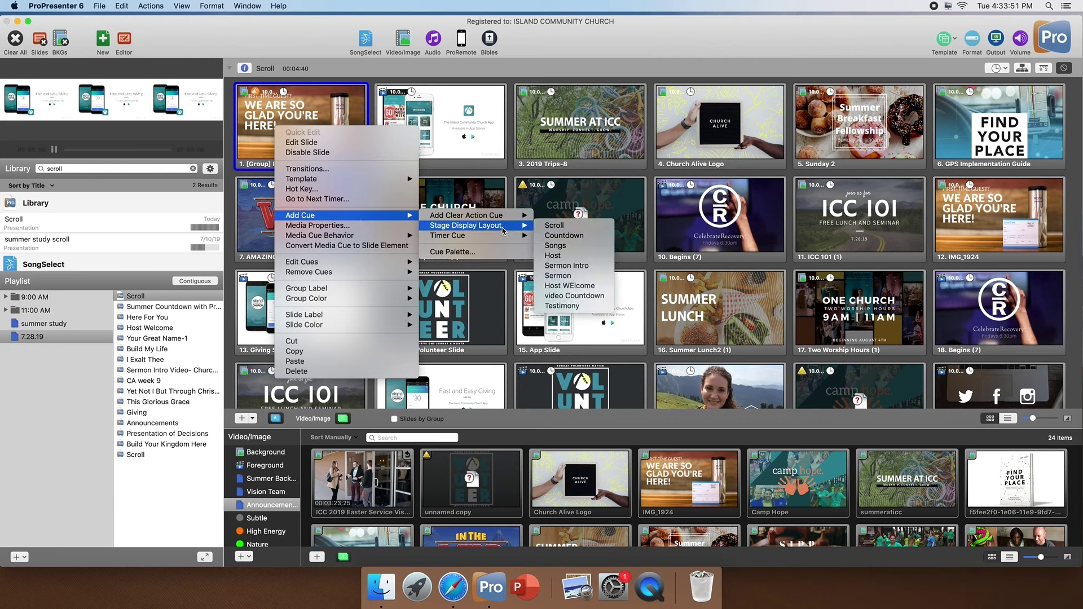
{"action": "left_click", "coordinate": [555, 226]}
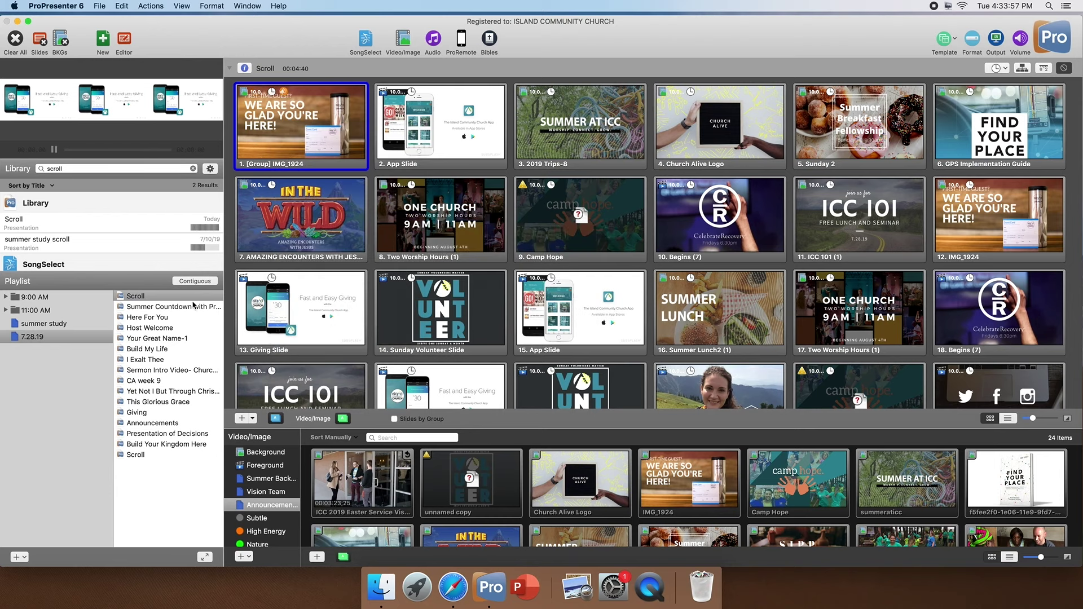
Step: Give Summer Countdown with Promo's first slide a video Countdown stage-layout cue
{"action": "scroll", "coordinate": [179, 313], "scroll_direction": "down", "scroll_amount": 1}
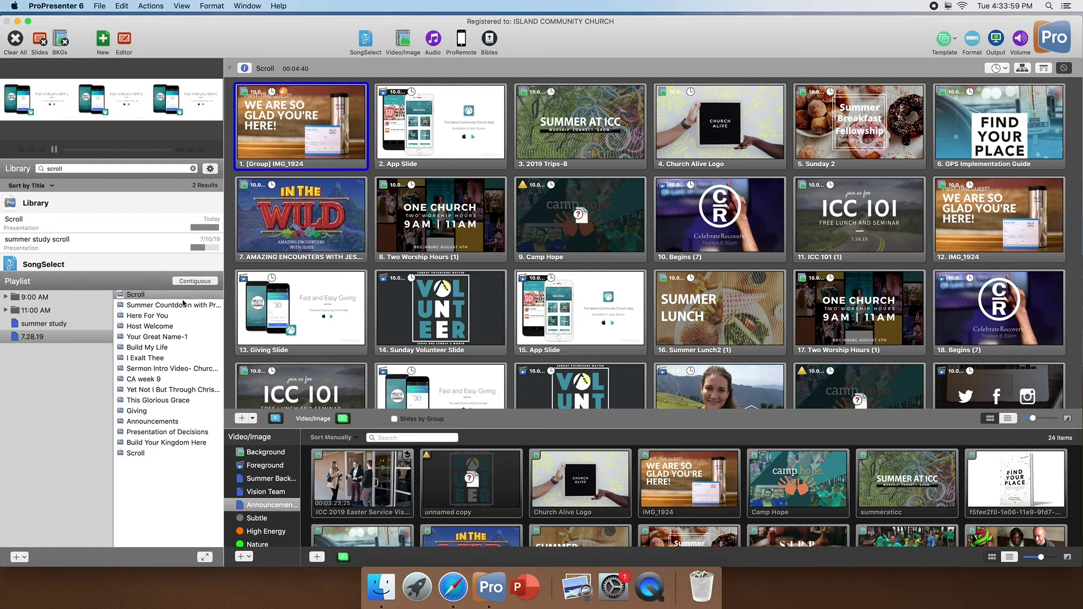
{"action": "left_click", "coordinate": [160, 306]}
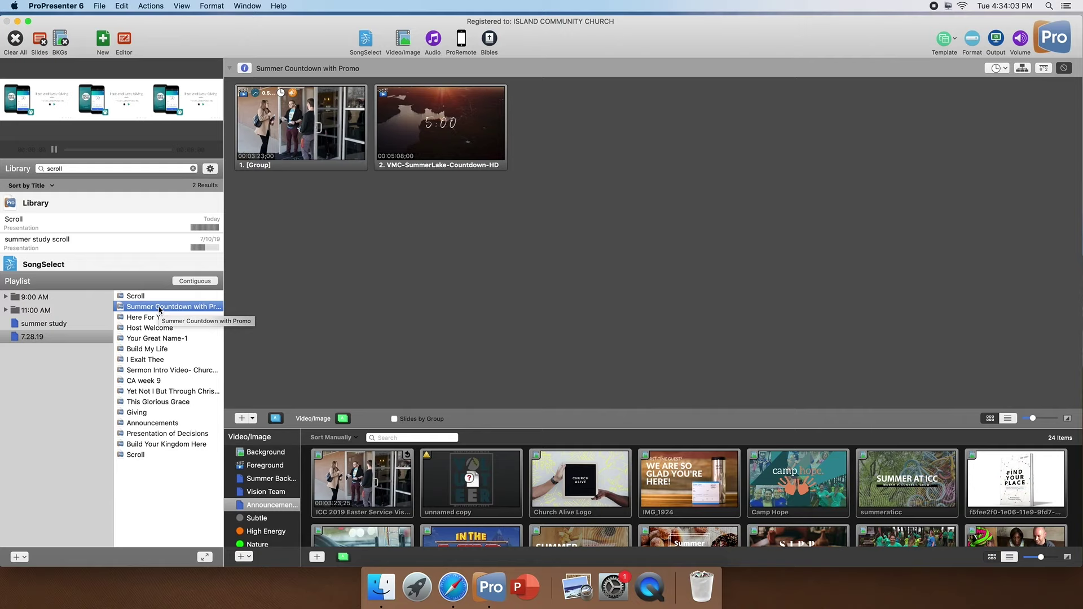
{"action": "right_click", "coordinate": [300, 135]}
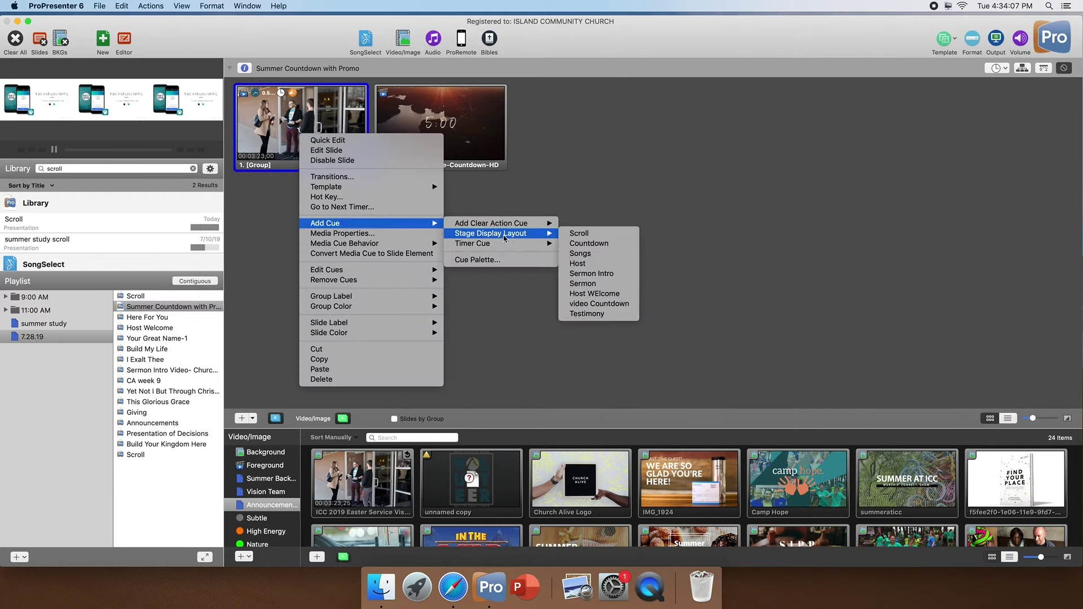
{"action": "left_click", "coordinate": [604, 304]}
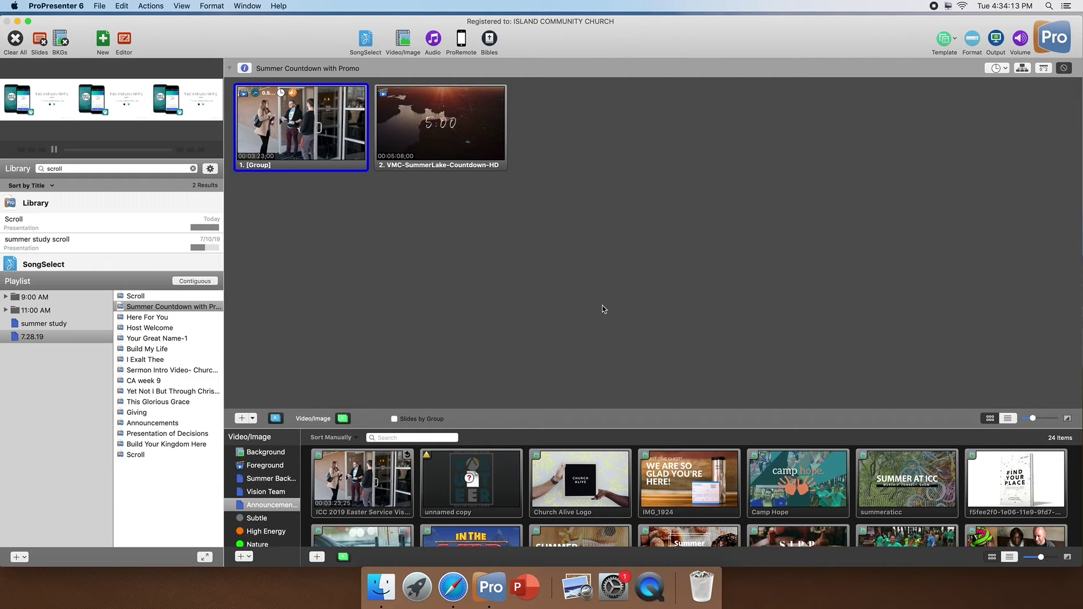
{"action": "left_click", "coordinate": [158, 321]}
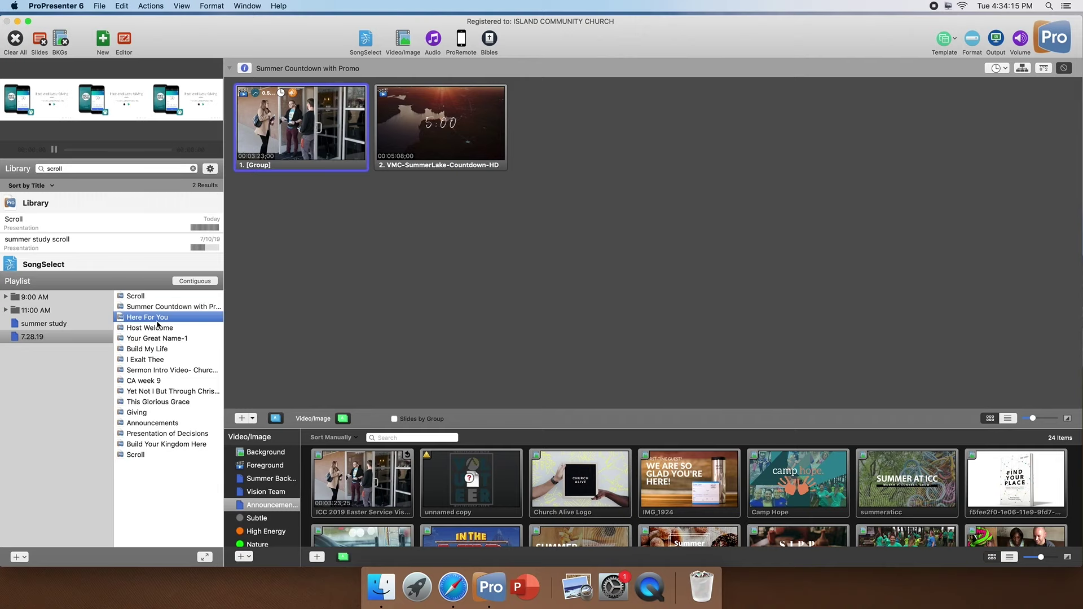
Step: Add a Songs stage-layout cue to Here For You's opening background slide
{"action": "right_click", "coordinate": [302, 135]}
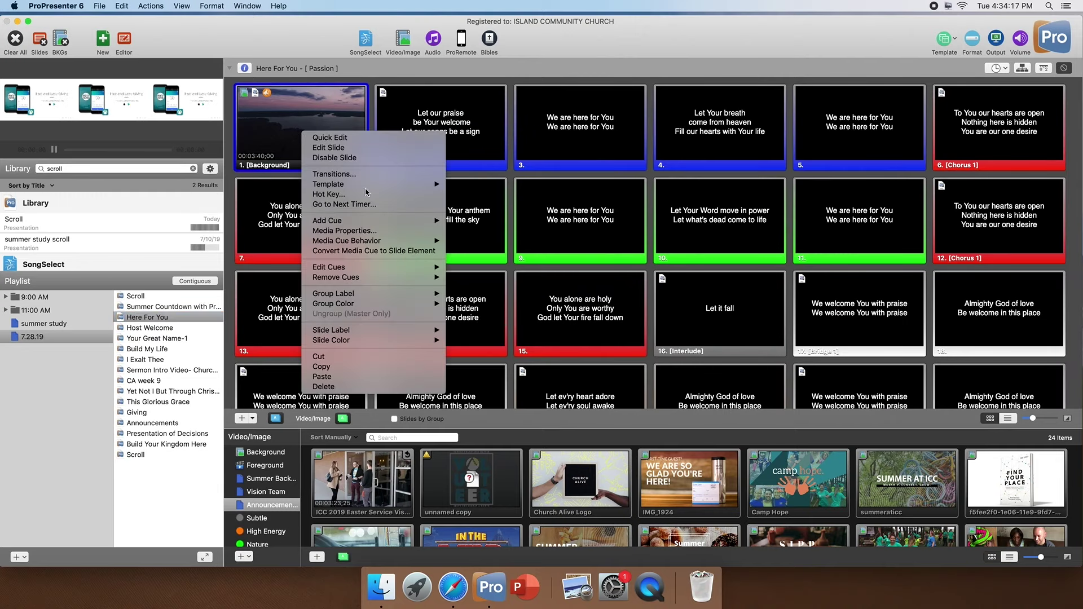
{"action": "mouse_move", "coordinate": [438, 221]}
{"action": "mouse_move", "coordinate": [515, 233]}
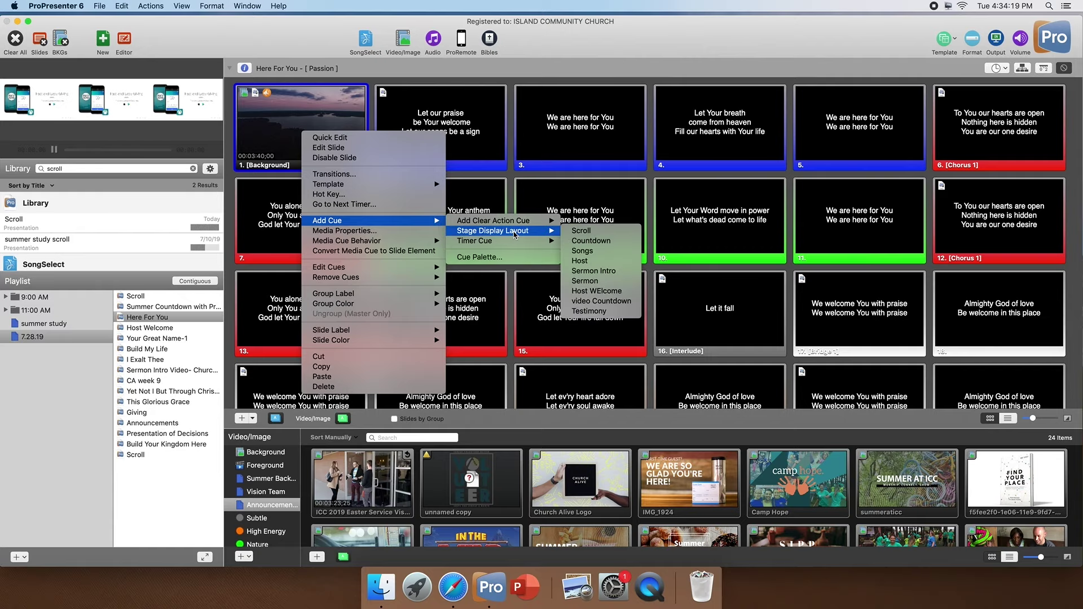
{"action": "left_click", "coordinate": [583, 251]}
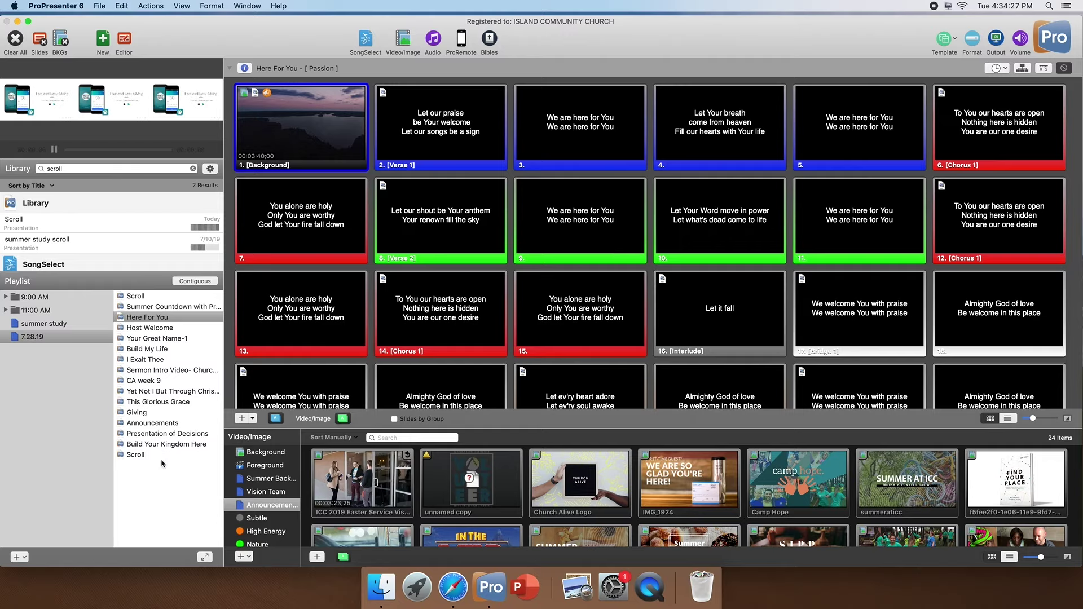
Step: Recheck Summer Countdown with Promo, then switch to the Host Welcome presentation
{"action": "left_click", "coordinate": [161, 315]}
{"action": "left_click", "coordinate": [161, 308]}
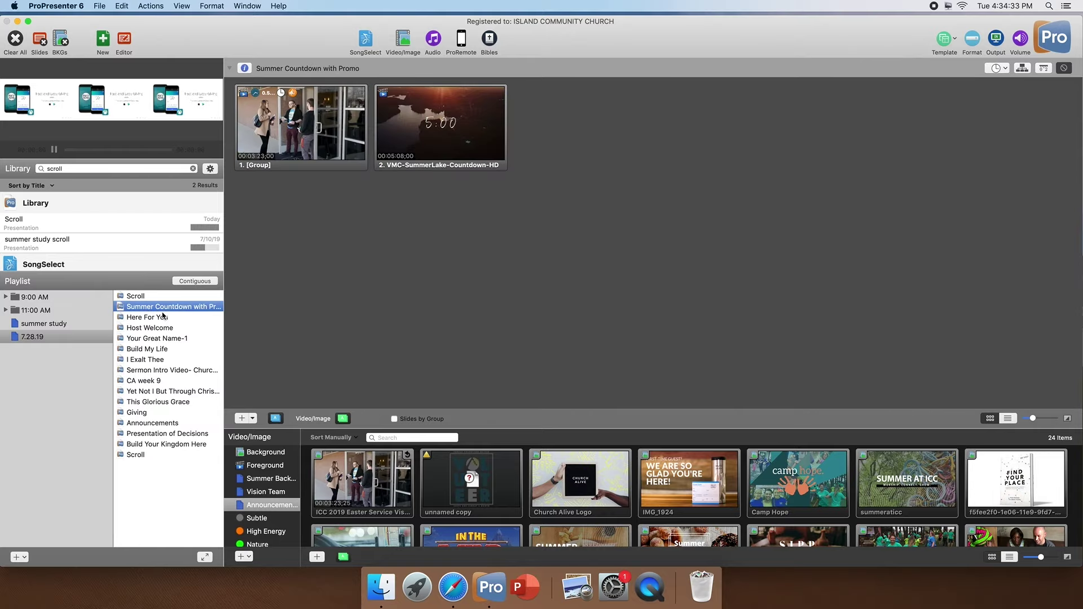
{"action": "left_click", "coordinate": [164, 318]}
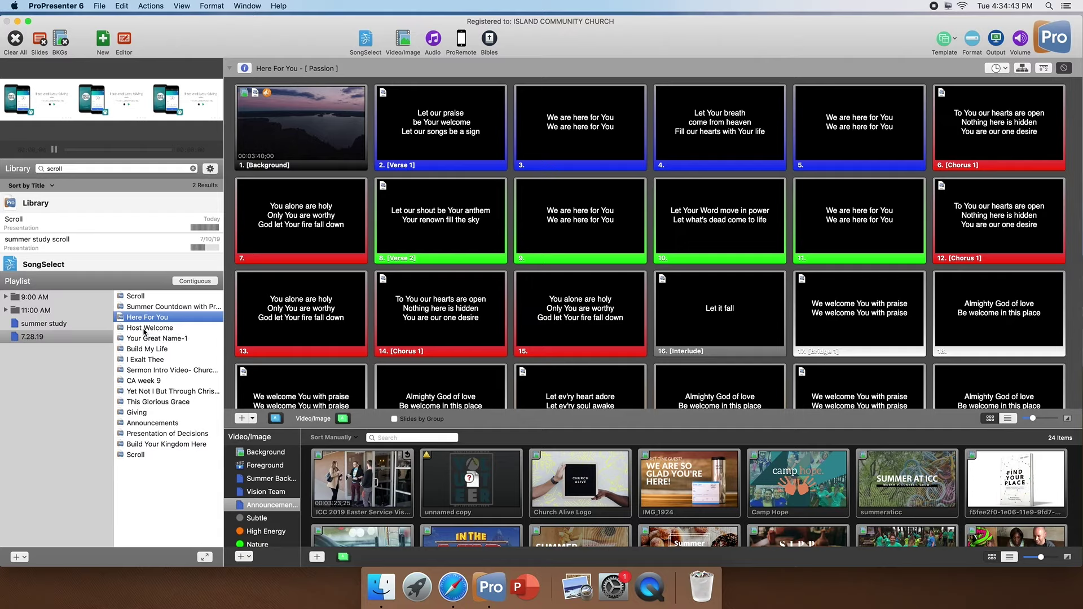
{"action": "left_click", "coordinate": [148, 330]}
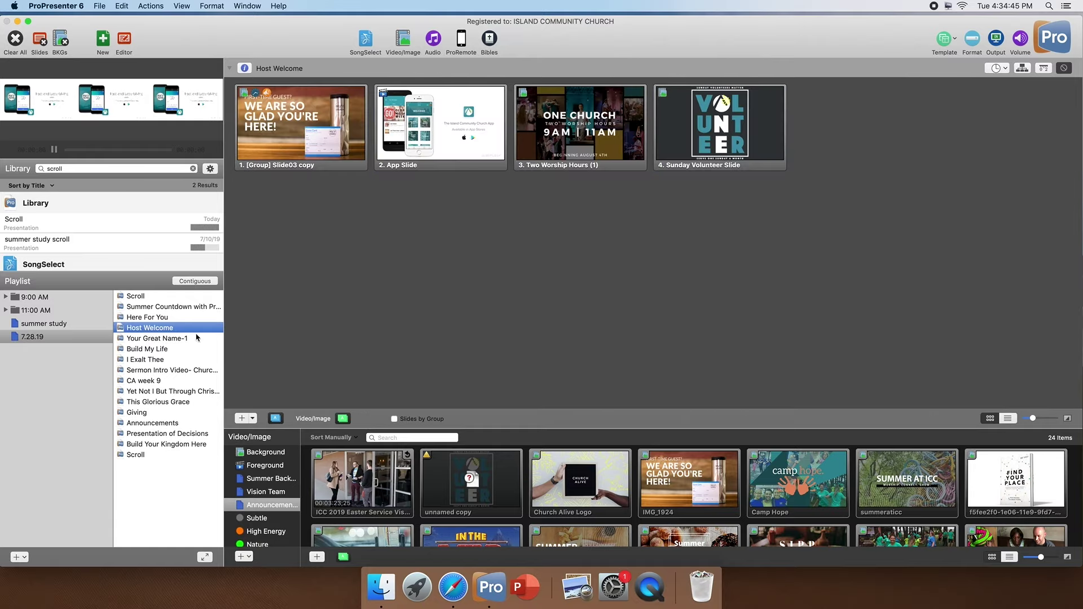
Step: Add a Host stage-layout cue to Host Welcome's first slide
{"action": "right_click", "coordinate": [306, 125]}
{"action": "mouse_move", "coordinate": [420, 213]}
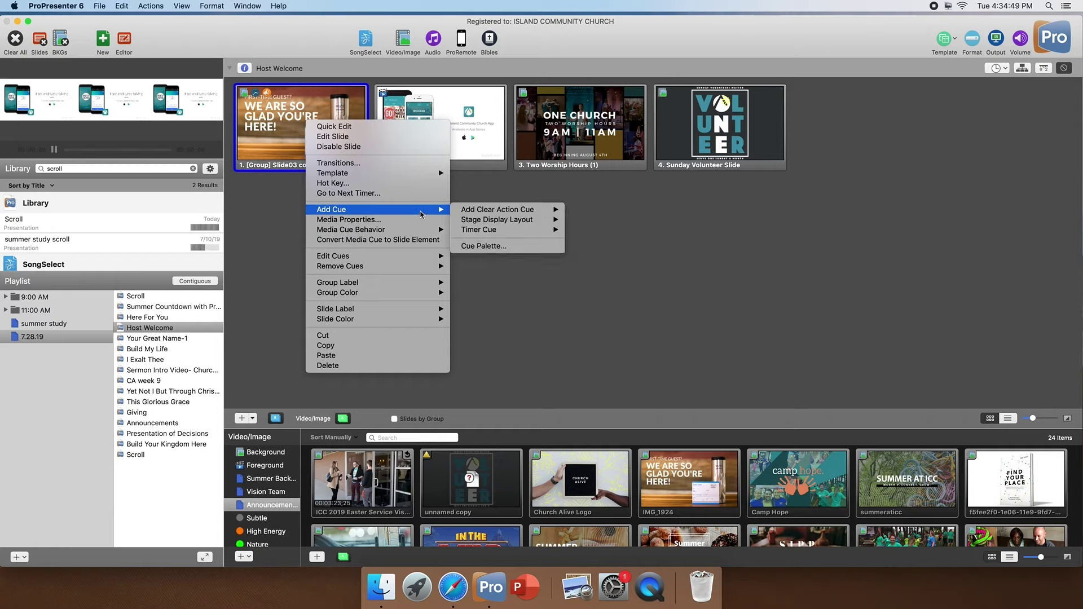
{"action": "mouse_move", "coordinate": [491, 221]}
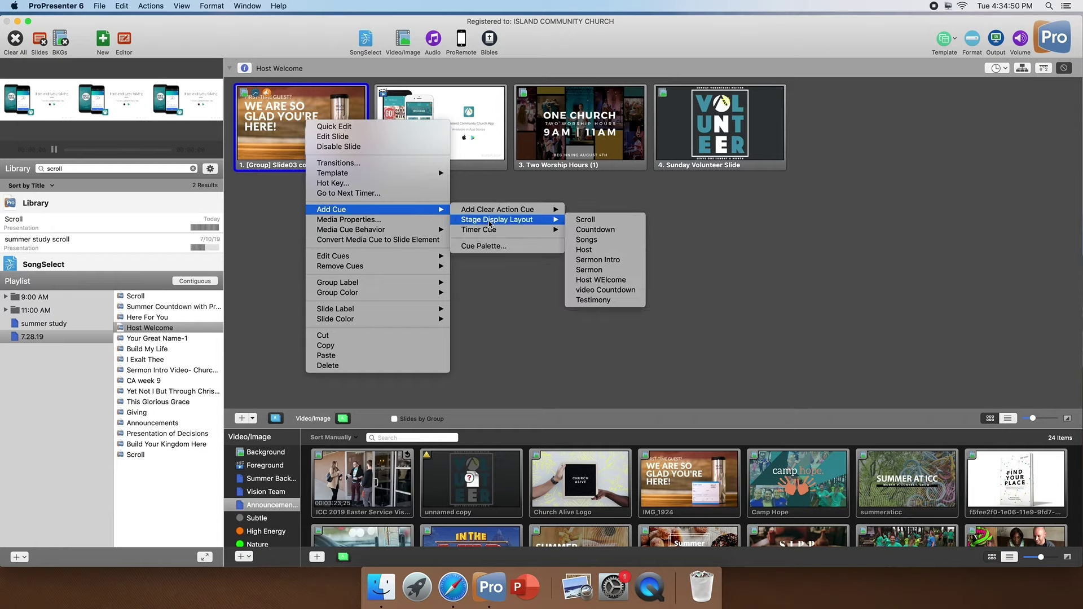
{"action": "left_click", "coordinate": [591, 252]}
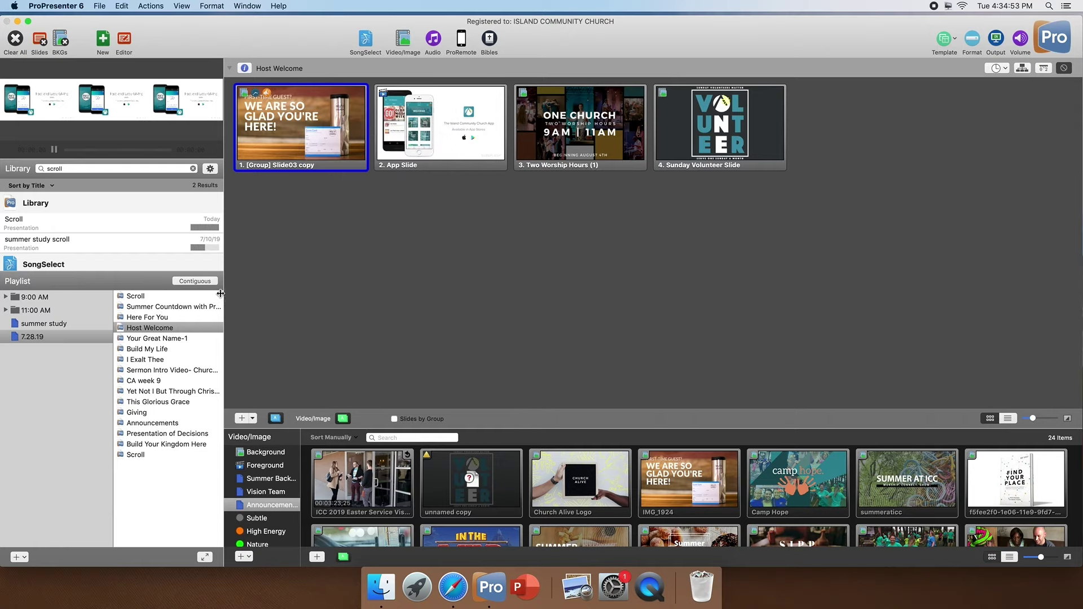
Step: Add a Songs stage-layout cue to Your Great Name-1's first slide
{"action": "key", "text": "Down"}
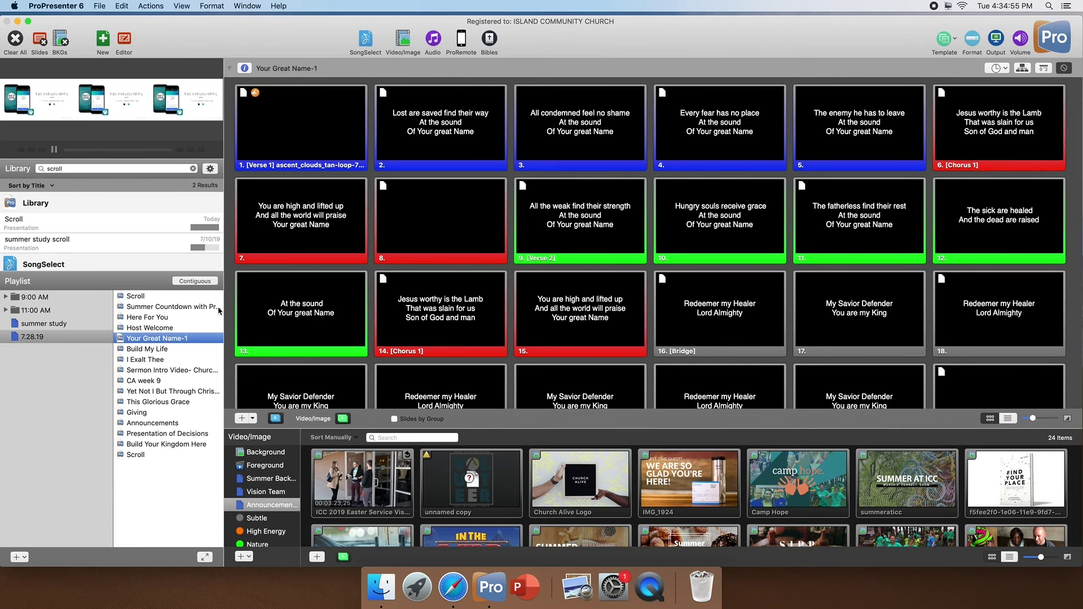
{"action": "right_click", "coordinate": [323, 129]}
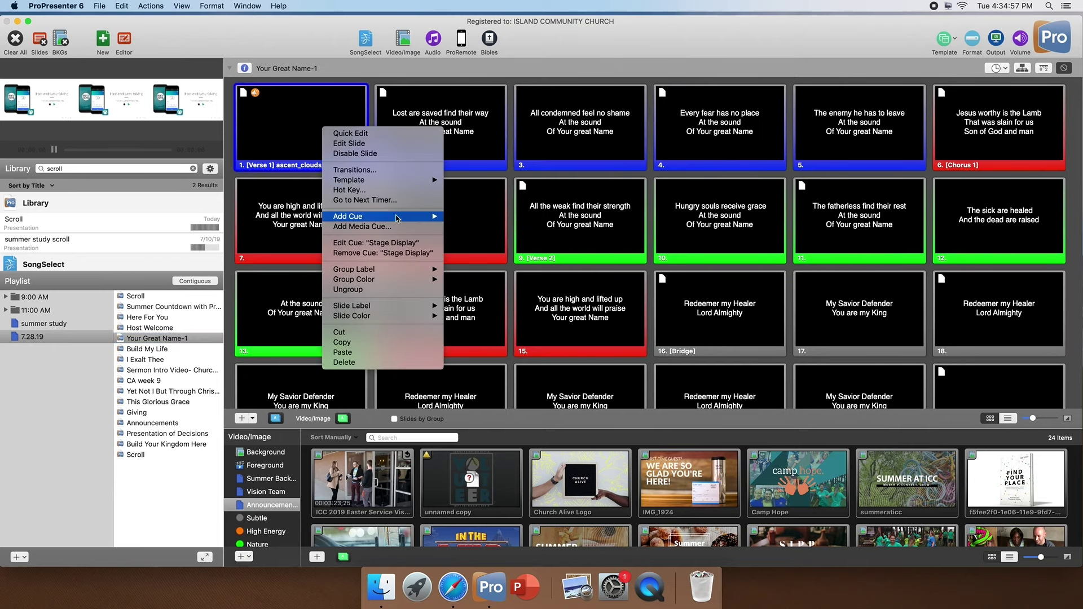
{"action": "mouse_move", "coordinate": [397, 218]}
{"action": "mouse_move", "coordinate": [491, 228]}
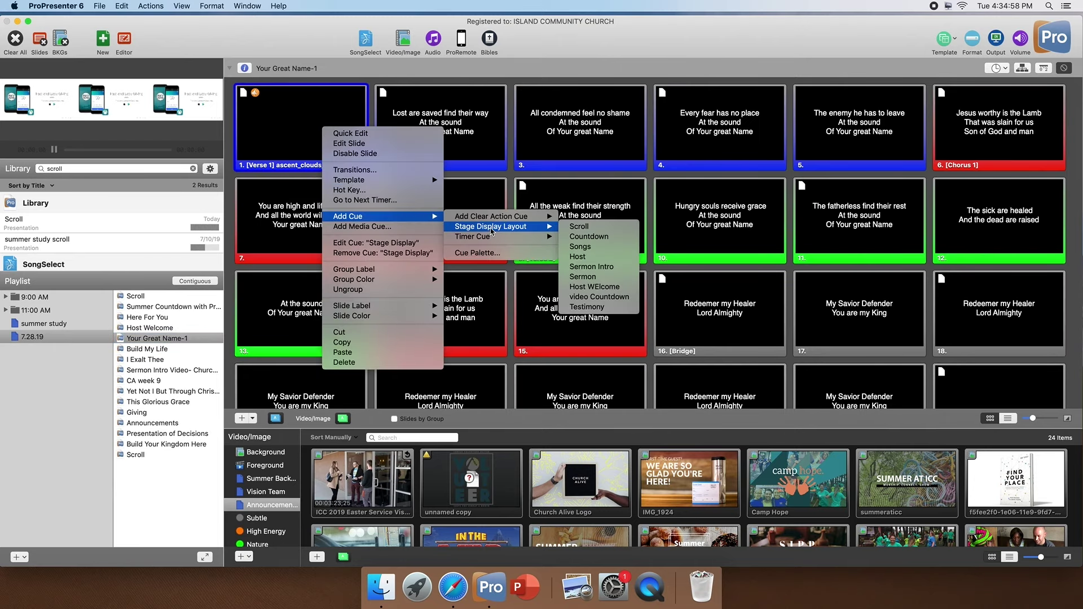
{"action": "left_click", "coordinate": [581, 247]}
Step: Add a Countdown stage-layout cue to Build My Life's background slide
{"action": "left_click", "coordinate": [154, 350]}
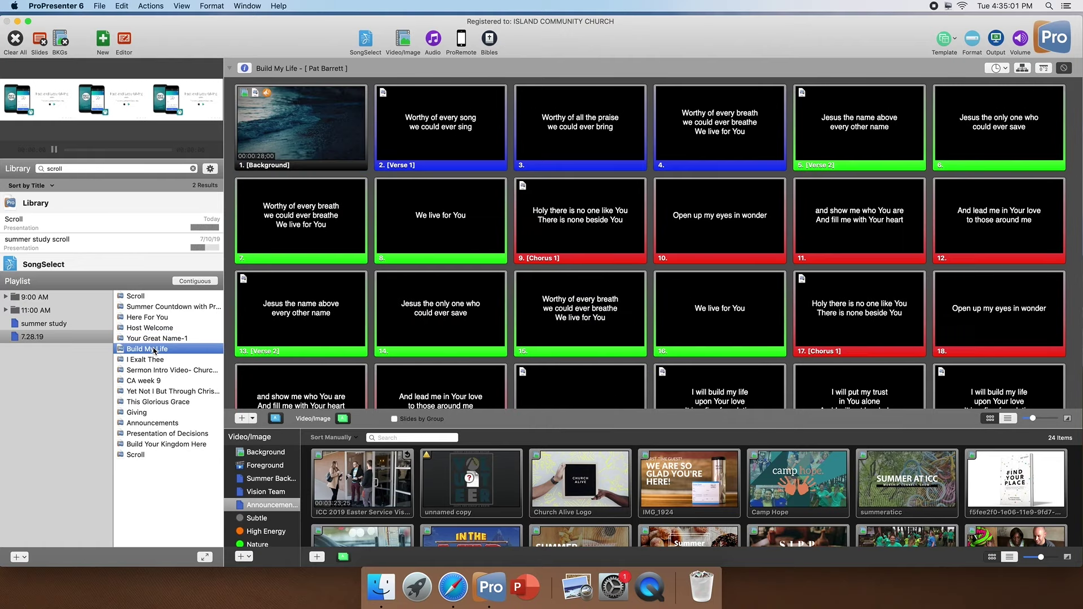
{"action": "right_click", "coordinate": [303, 137]}
{"action": "mouse_move", "coordinate": [443, 227]}
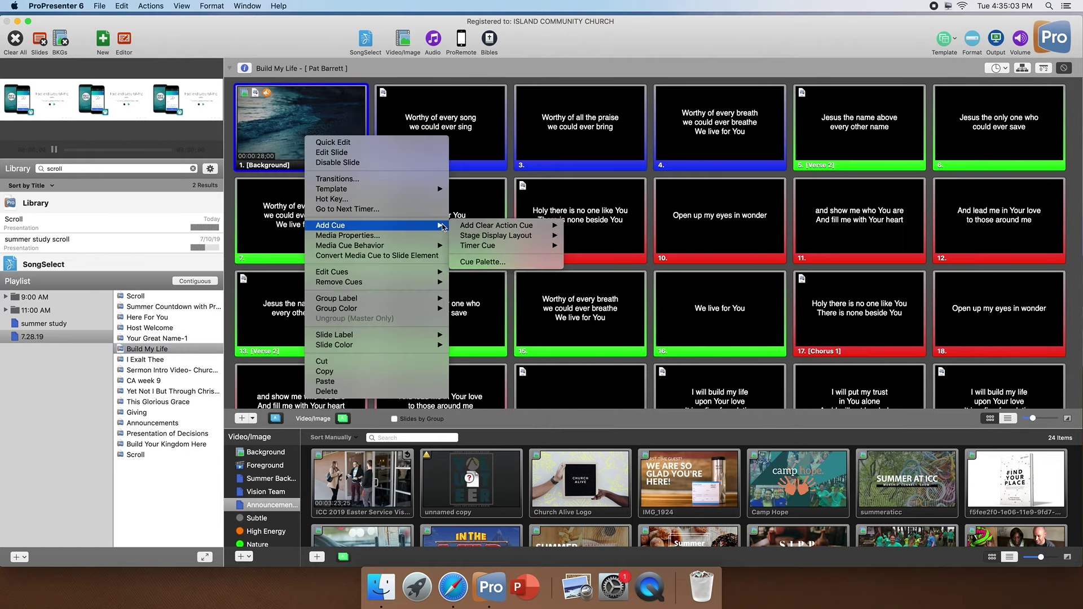
{"action": "mouse_move", "coordinate": [497, 235]}
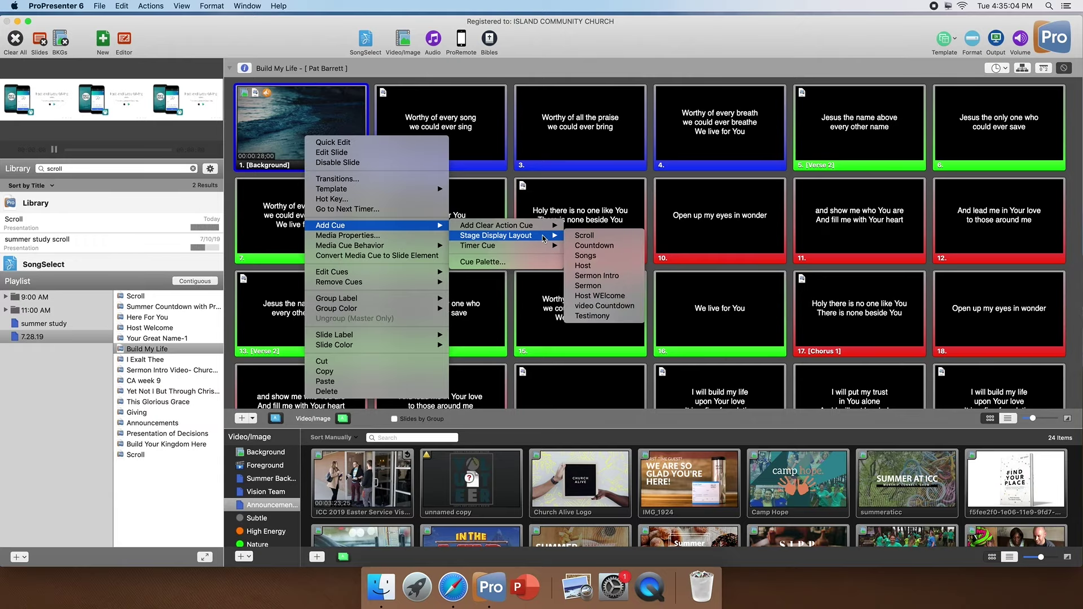
{"action": "left_click", "coordinate": [580, 246]}
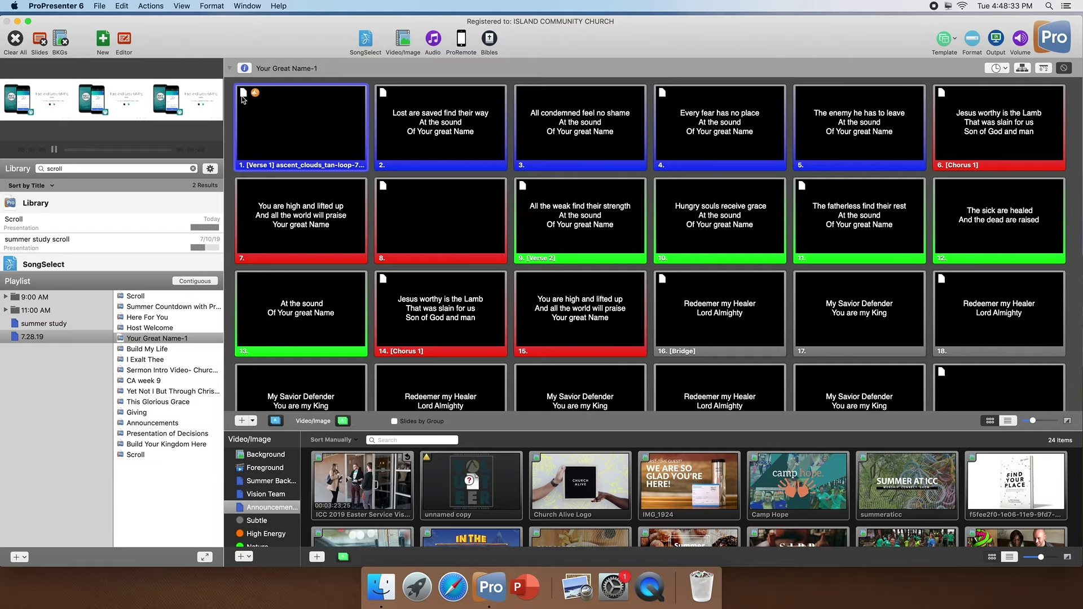
Step: Return to Your Great Name-1 and drag the Video/Image bin divider up to show a second thumbnail row
{"action": "left_click", "coordinate": [166, 320]}
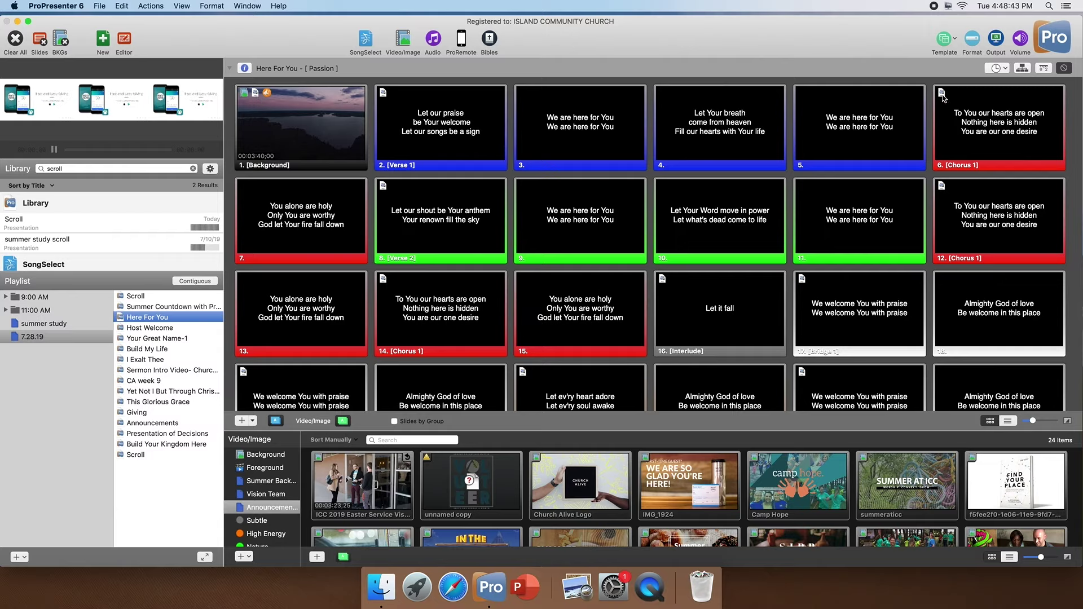
{"action": "left_click", "coordinate": [157, 340]}
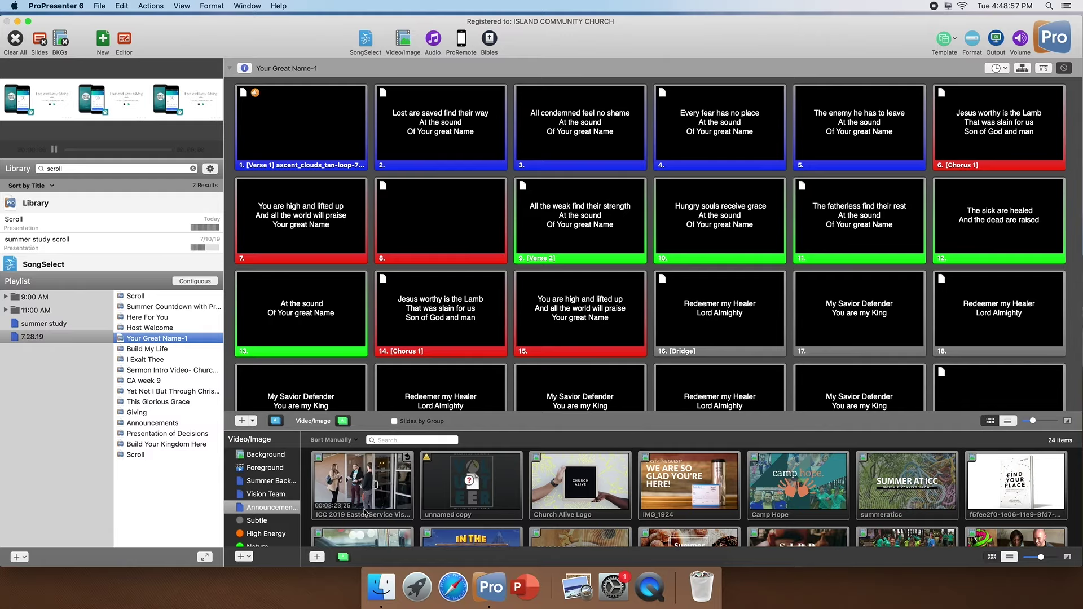
{"action": "left_click_drag", "start_coordinate": [502, 427], "coordinate": [505, 351]}
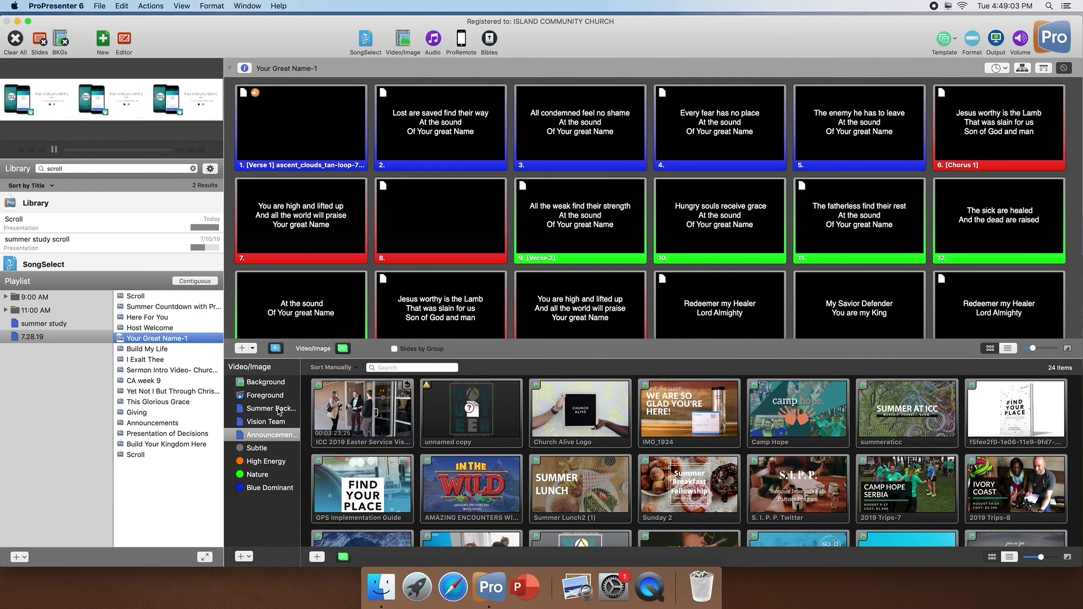
Step: Show the Summer Backgrounds collection of 31 videos in the media bin and scroll through it
{"action": "left_click", "coordinate": [272, 412]}
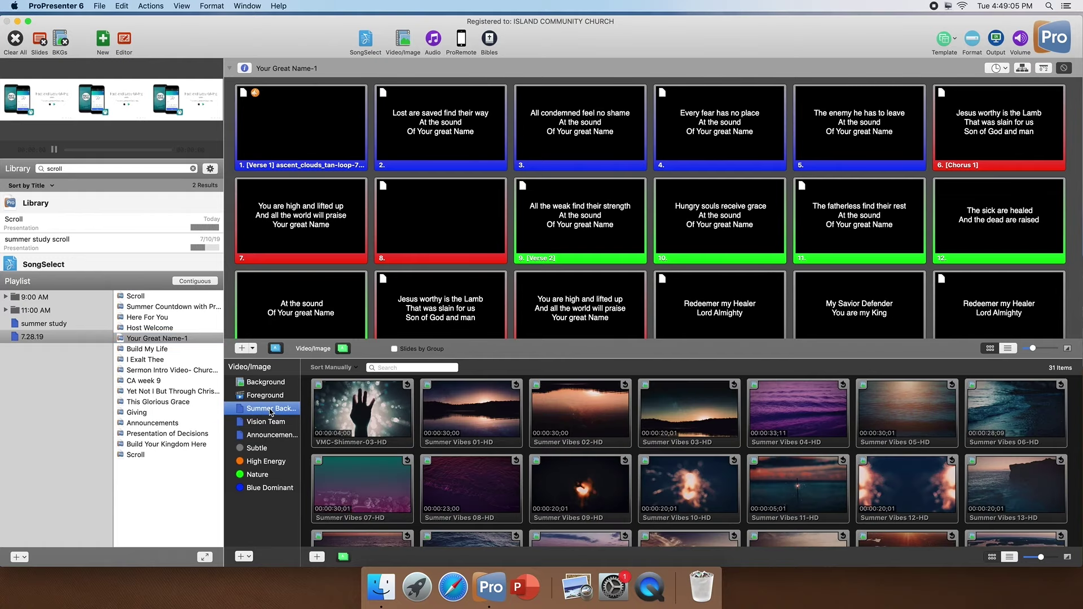
{"action": "scroll", "coordinate": [623, 441], "scroll_direction": "down", "scroll_amount": 2}
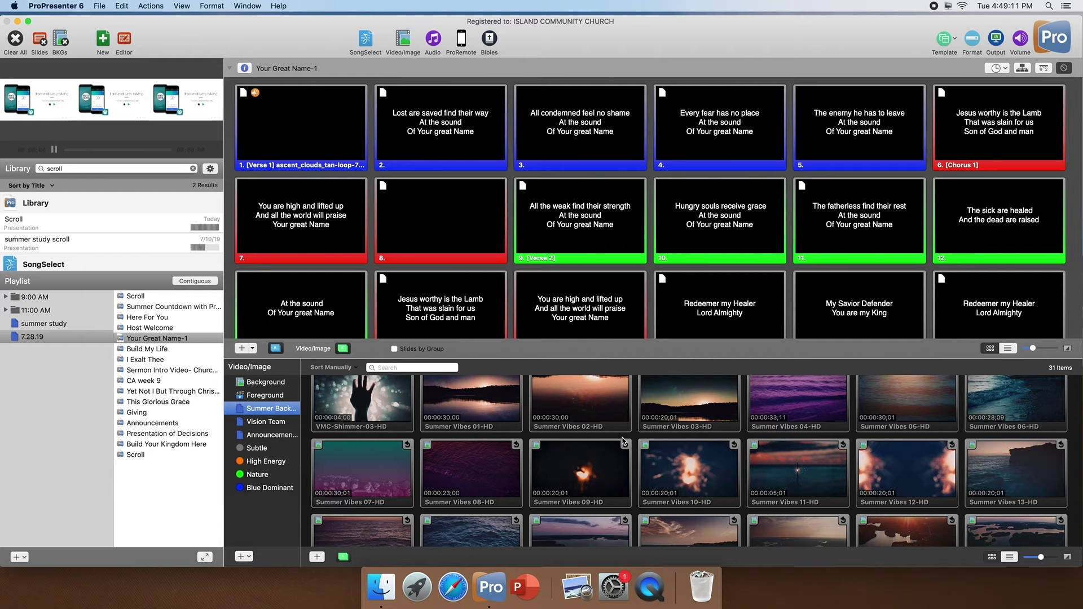
{"action": "scroll", "coordinate": [827, 461], "scroll_direction": "up", "scroll_amount": 2}
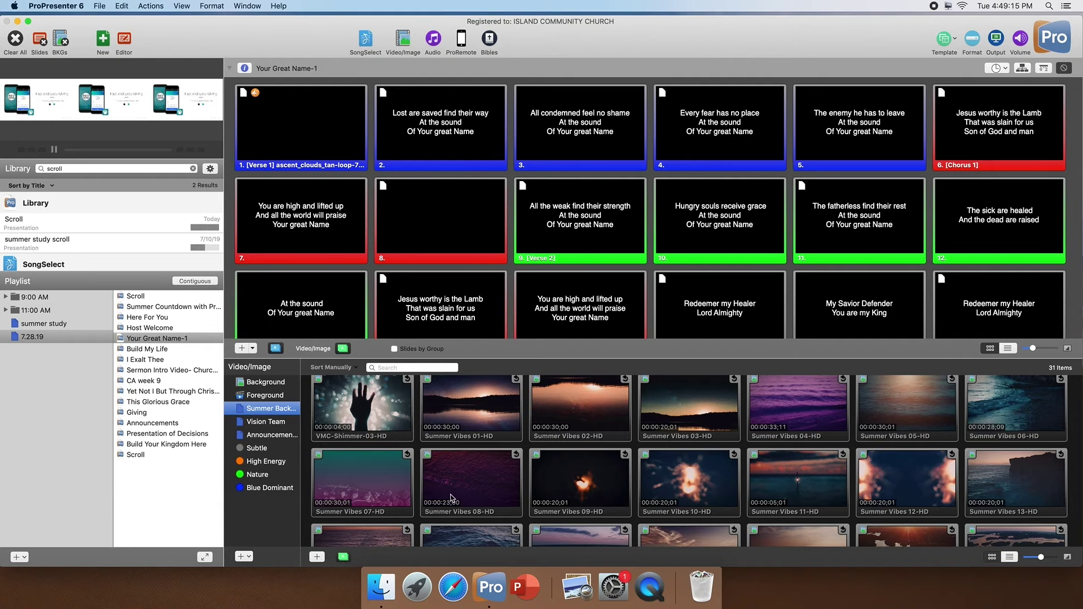
Step: Drop Summer Vibes 08-HD onto slide 1 as its background, enlarge the slide grid, and restore the Video/Image bin
{"action": "left_click_drag", "start_coordinate": [454, 498], "coordinate": [258, 120]}
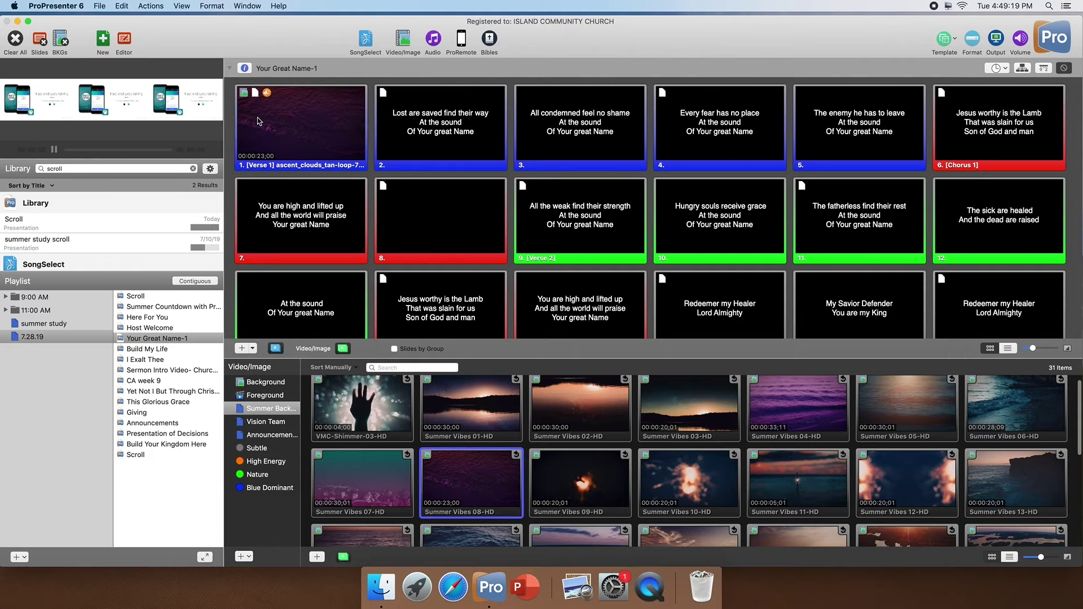
{"action": "left_click_drag", "start_coordinate": [593, 360], "coordinate": [606, 518]}
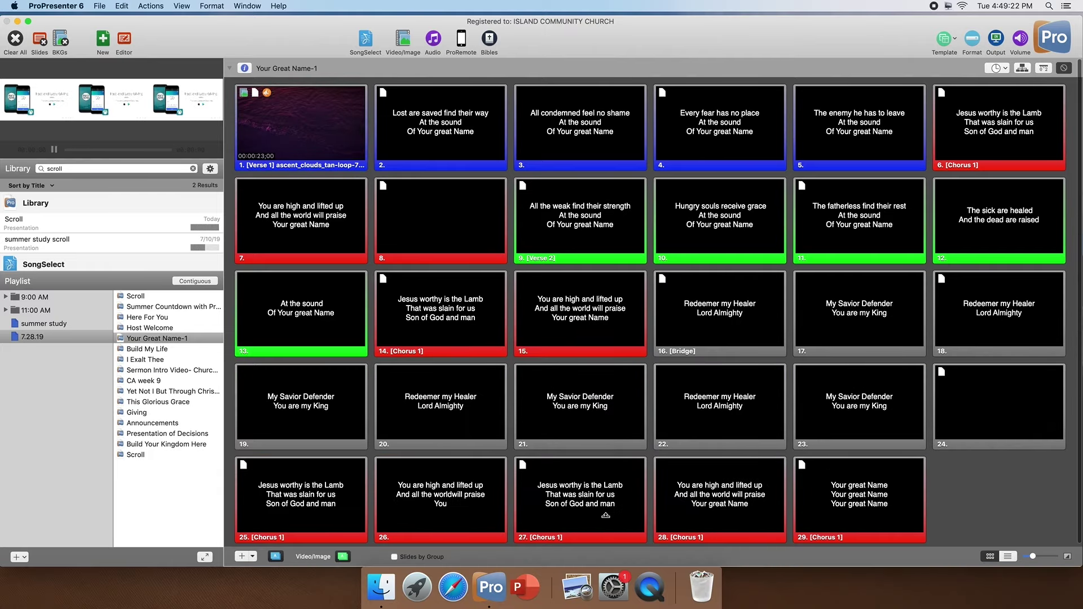
{"action": "left_click", "coordinate": [397, 39]}
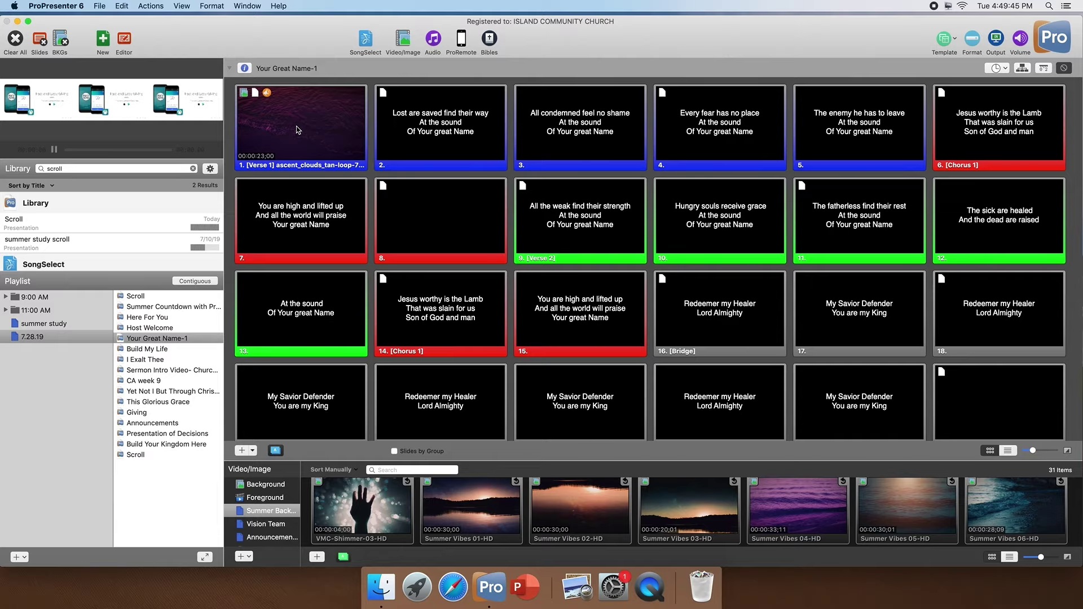
Step: Open slide 1 in the slide editor and bring up its chord chart options
{"action": "right_click", "coordinate": [298, 131]}
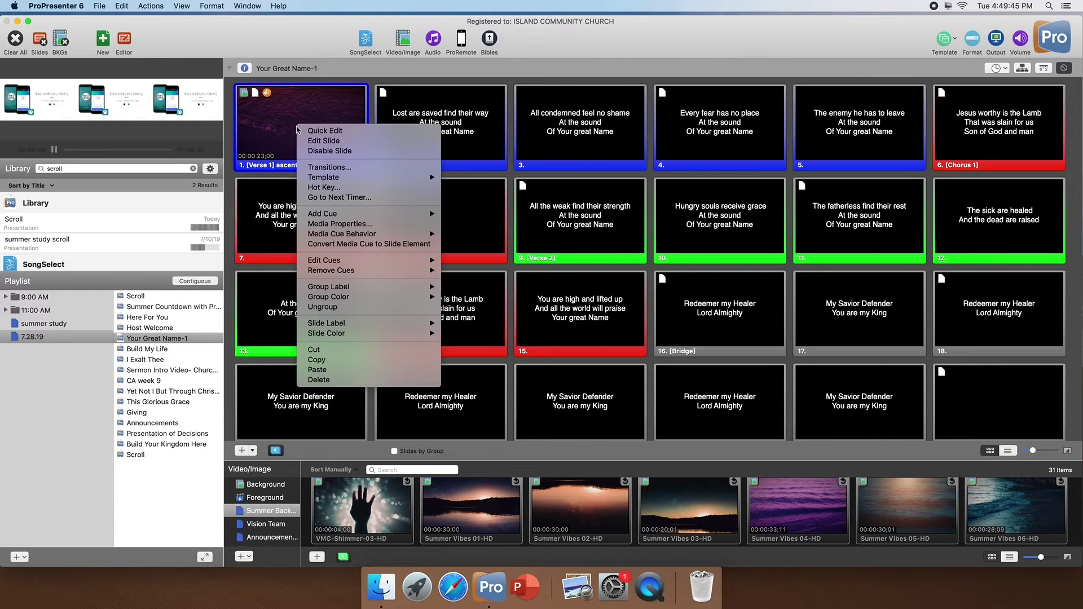
{"action": "left_click", "coordinate": [333, 140]}
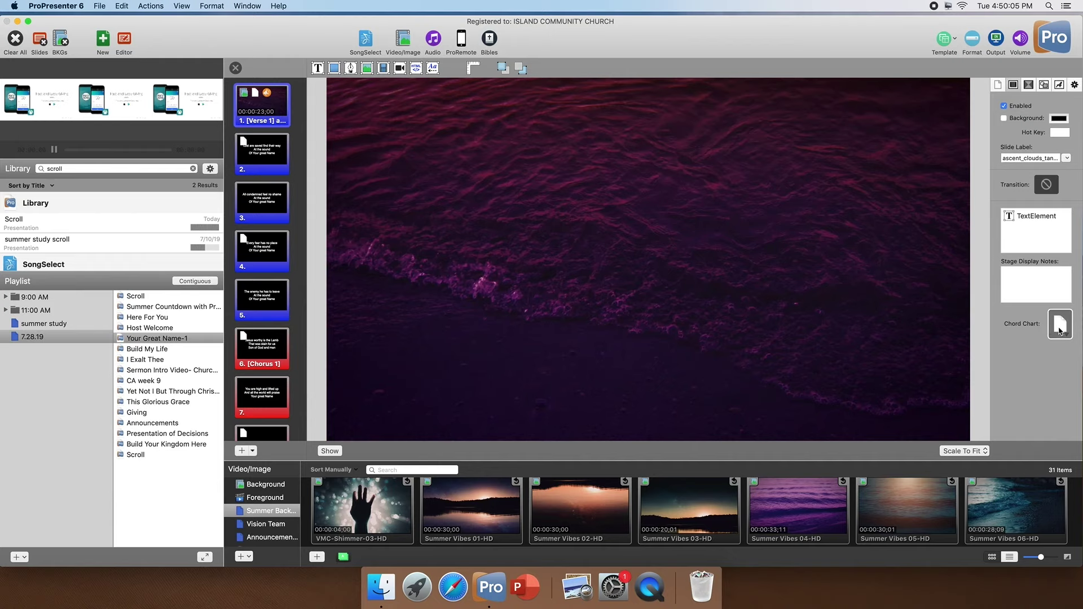
{"action": "left_click", "coordinate": [1066, 335]}
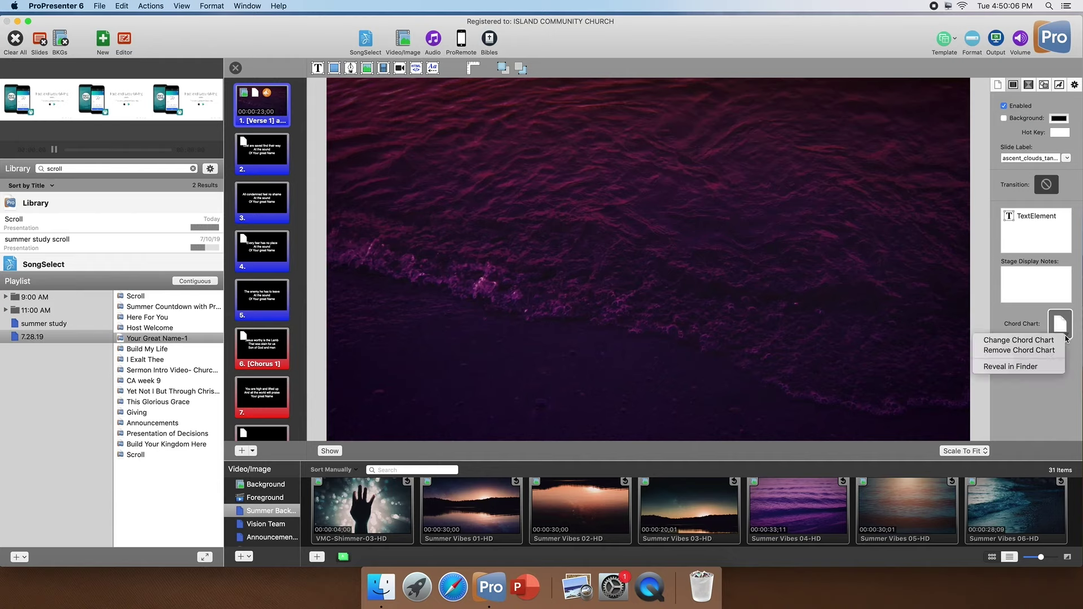
Step: Start changing slide 1's chord chart and browse the Samsung_T5 drive's Pro Charts folder
{"action": "left_click", "coordinate": [1016, 341]}
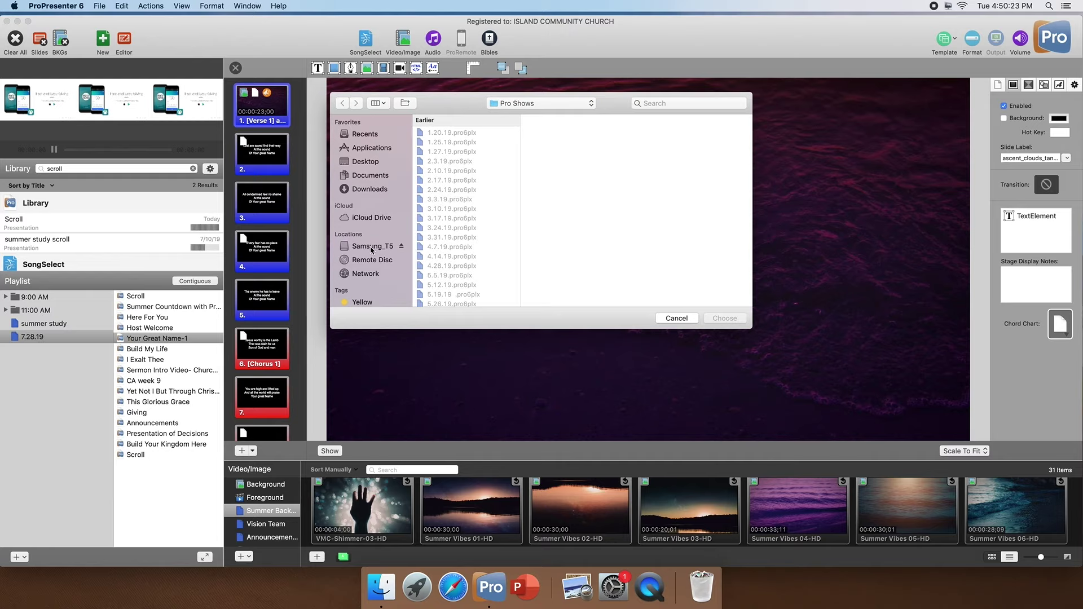
{"action": "left_click", "coordinate": [371, 249]}
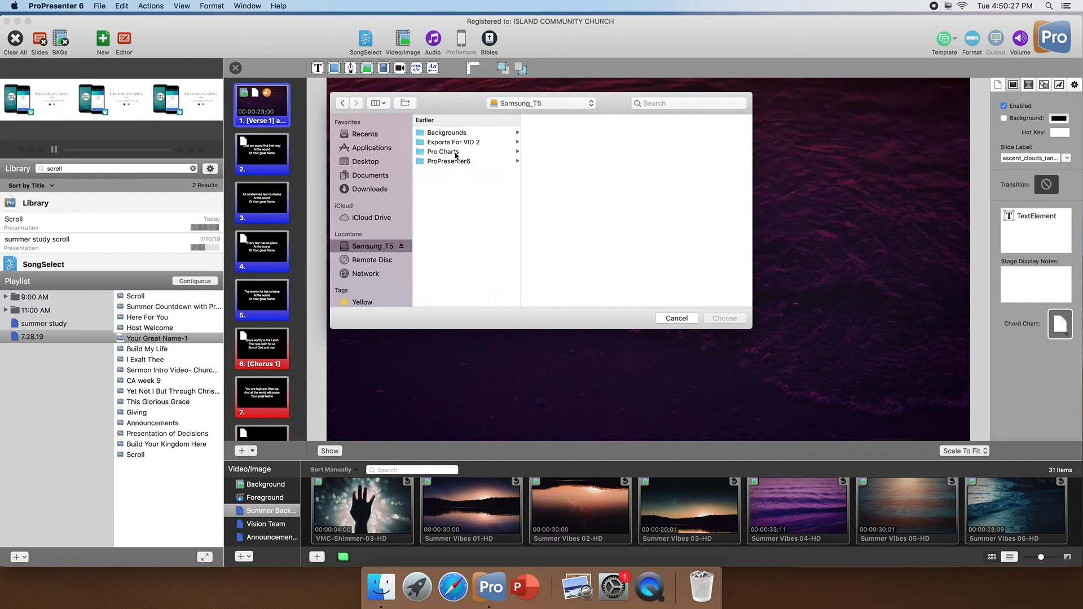
{"action": "left_click", "coordinate": [455, 155]}
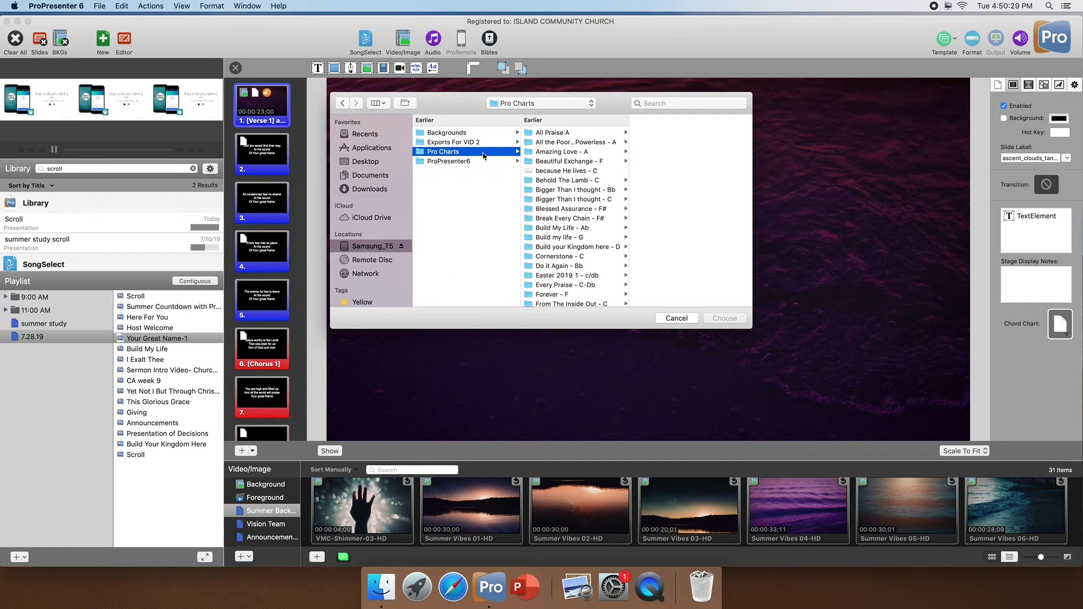
{"action": "scroll", "coordinate": [549, 159], "scroll_direction": "down", "scroll_amount": 3}
{"action": "scroll", "coordinate": [549, 158], "scroll_direction": "down", "scroll_amount": 15}
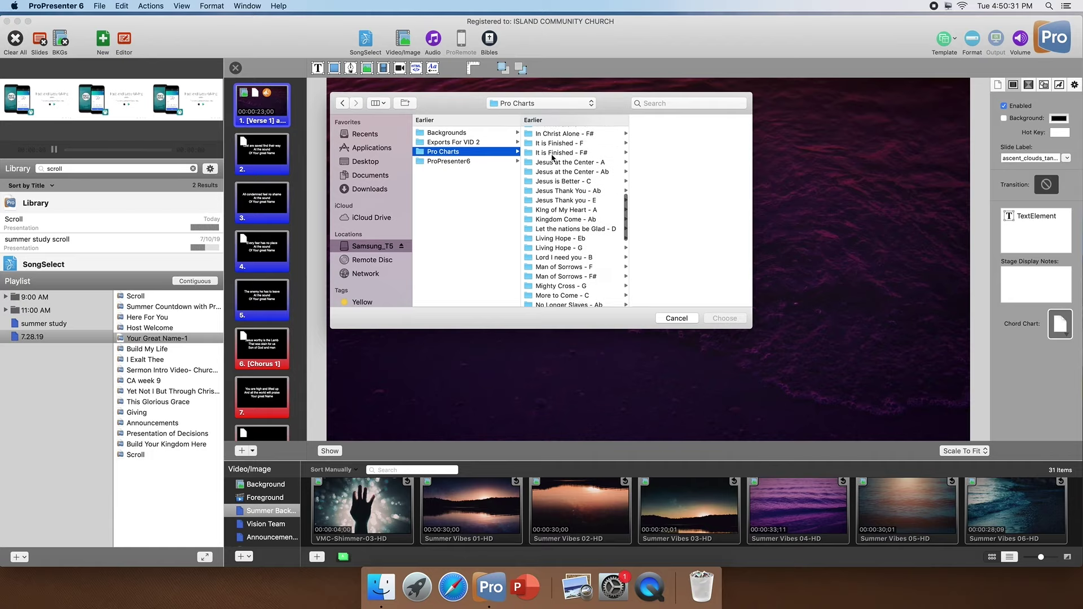
{"action": "scroll", "coordinate": [580, 184], "scroll_direction": "up", "scroll_amount": 5}
{"action": "scroll", "coordinate": [581, 187], "scroll_direction": "down", "scroll_amount": 5}
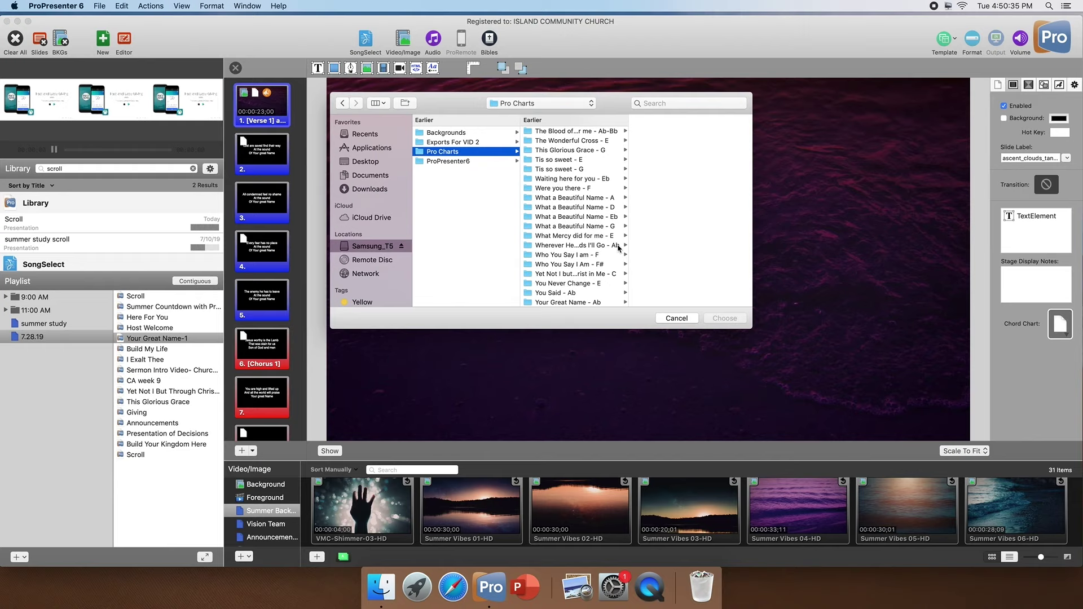
{"action": "scroll", "coordinate": [615, 243], "scroll_direction": "up", "scroll_amount": 6}
{"action": "scroll", "coordinate": [591, 216], "scroll_direction": "up", "scroll_amount": 6}
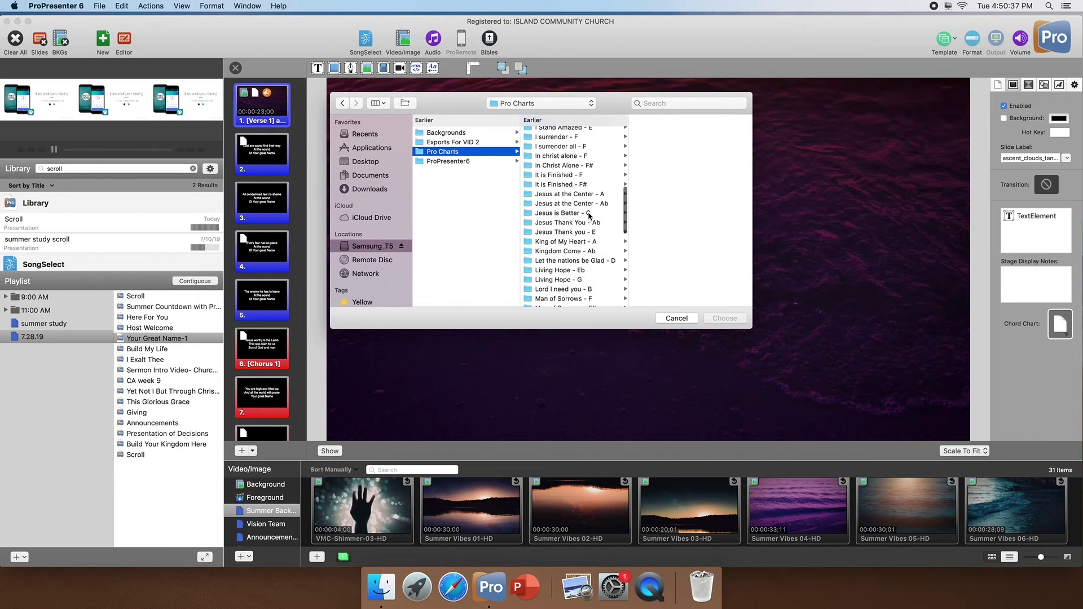
{"action": "scroll", "coordinate": [590, 217], "scroll_direction": "up", "scroll_amount": 10}
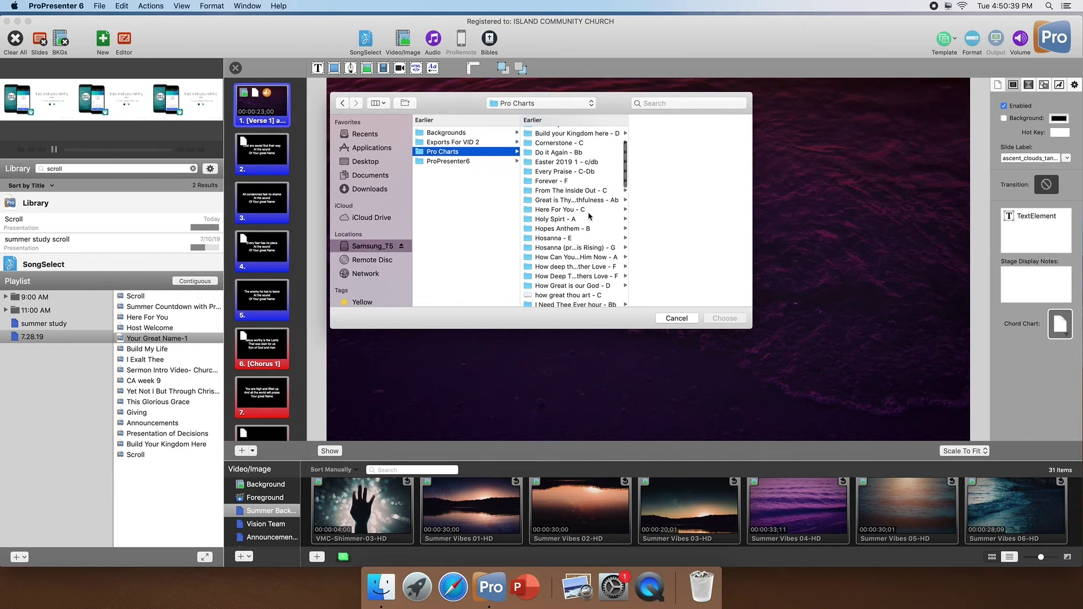
{"action": "scroll", "coordinate": [590, 216], "scroll_direction": "down", "scroll_amount": 20}
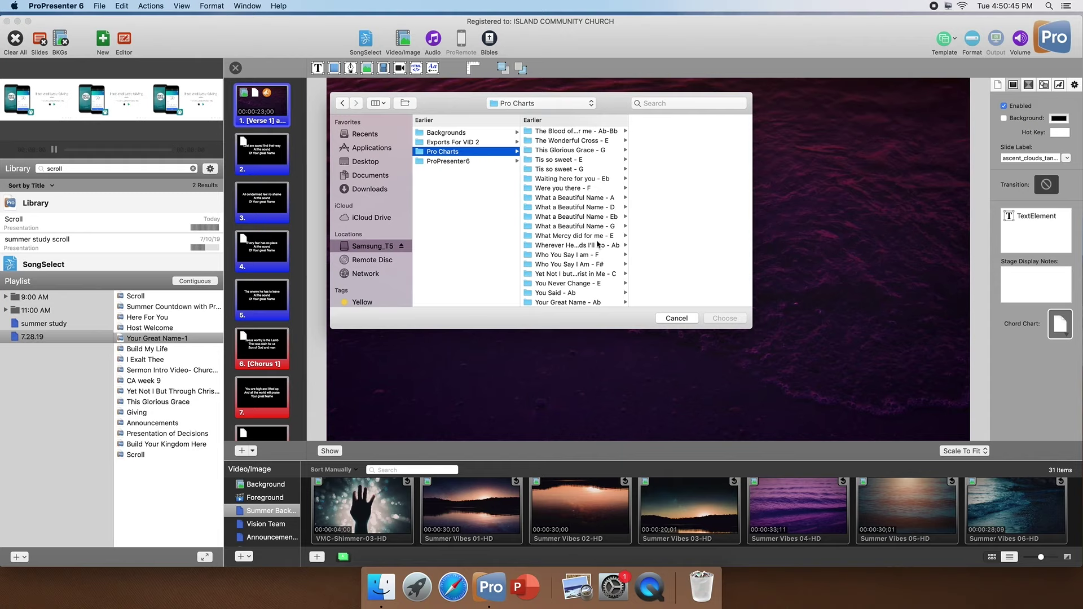
Step: Attach the Intro image from the Your Great Name - Ab folder as slide 1's chord chart
{"action": "left_click", "coordinate": [571, 304]}
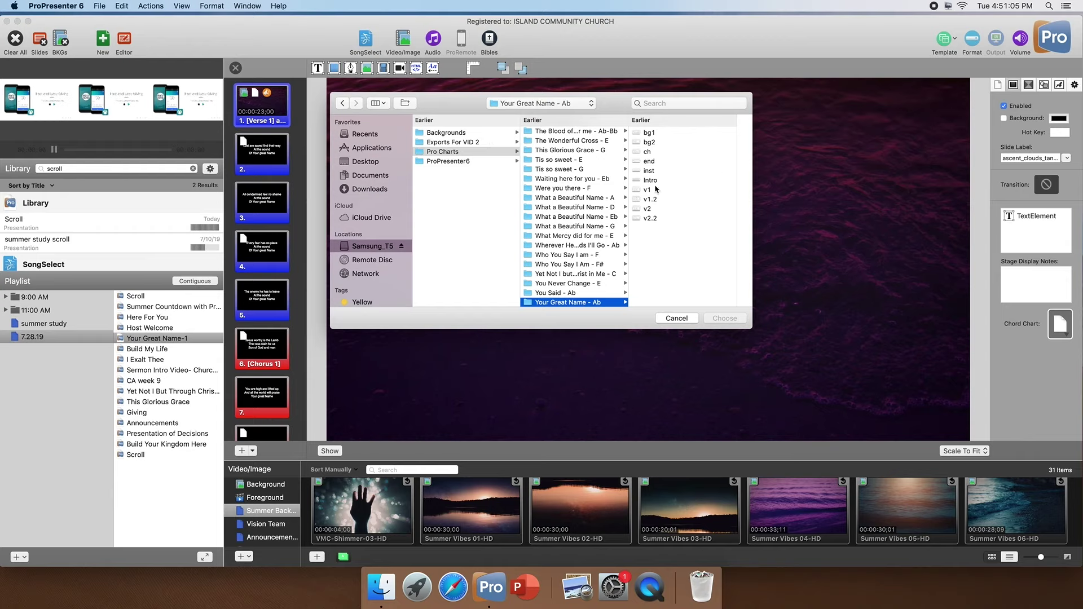
{"action": "left_click", "coordinate": [652, 180]}
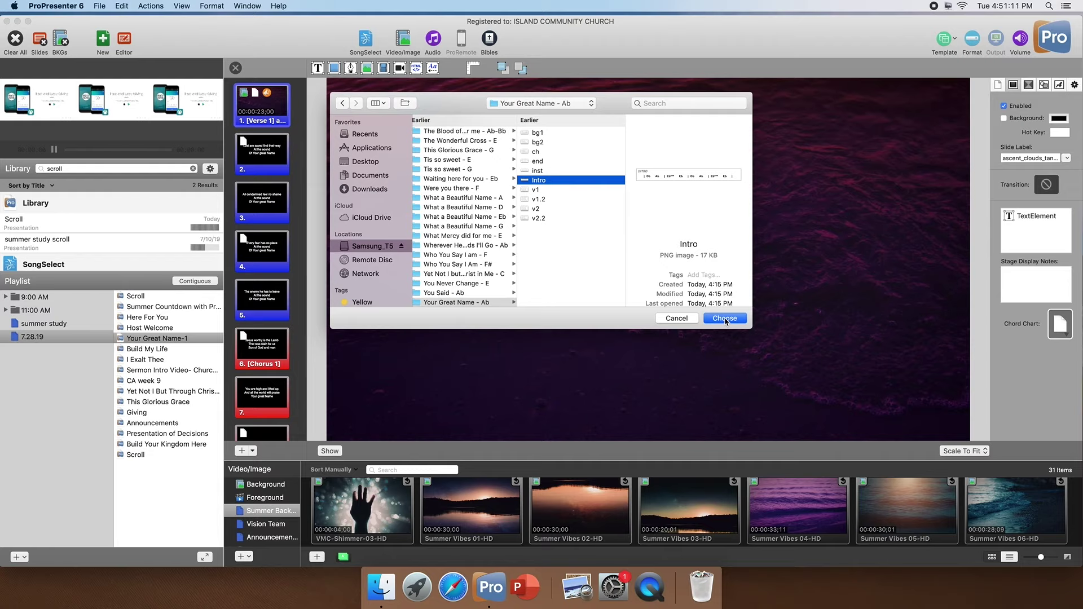
{"action": "left_click", "coordinate": [725, 318]}
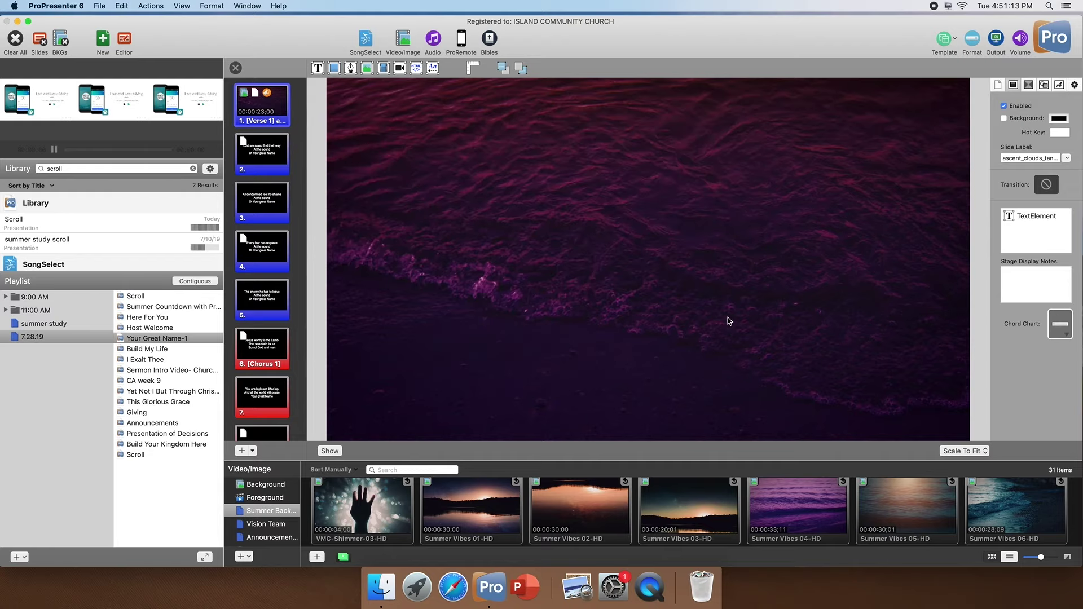
Step: Set slide 2's chord chart to the v1 chart image
{"action": "left_click", "coordinate": [279, 171]}
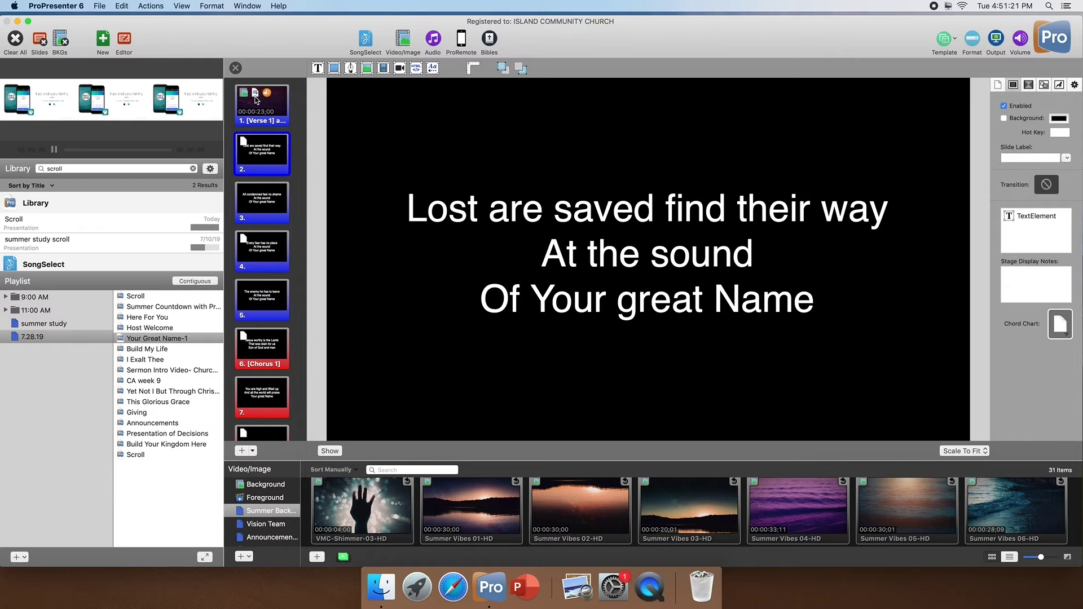
{"action": "left_click", "coordinate": [1061, 334]}
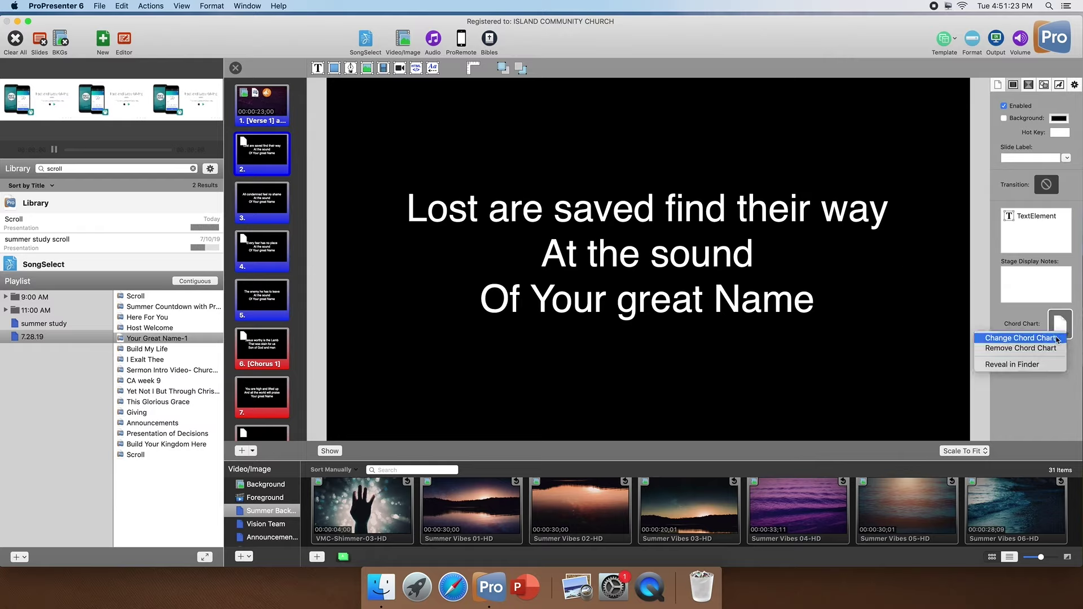
{"action": "left_click", "coordinate": [1055, 337]}
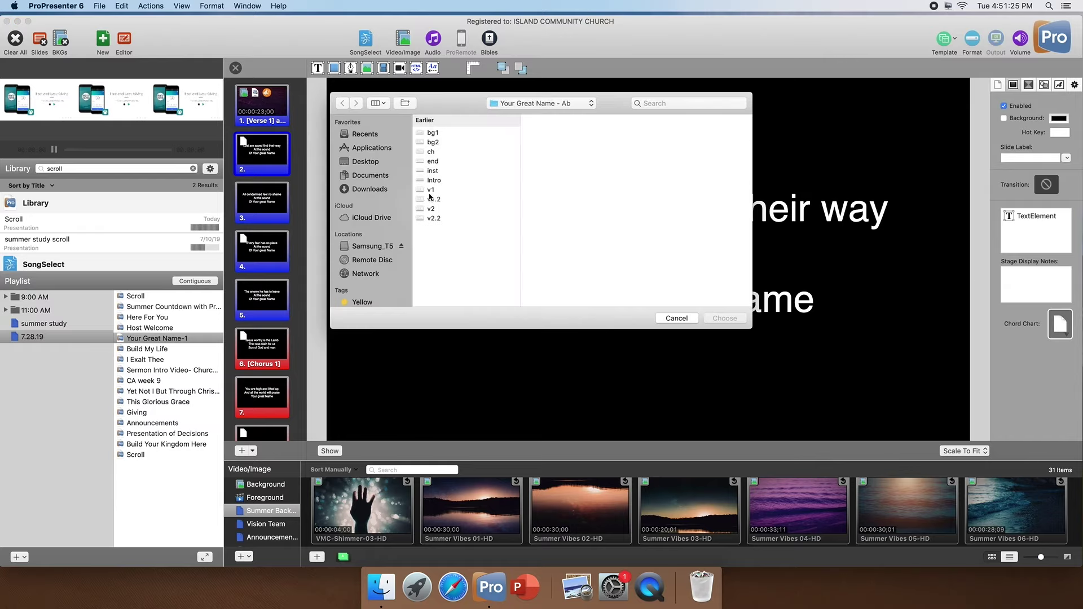
{"action": "left_click", "coordinate": [431, 190]}
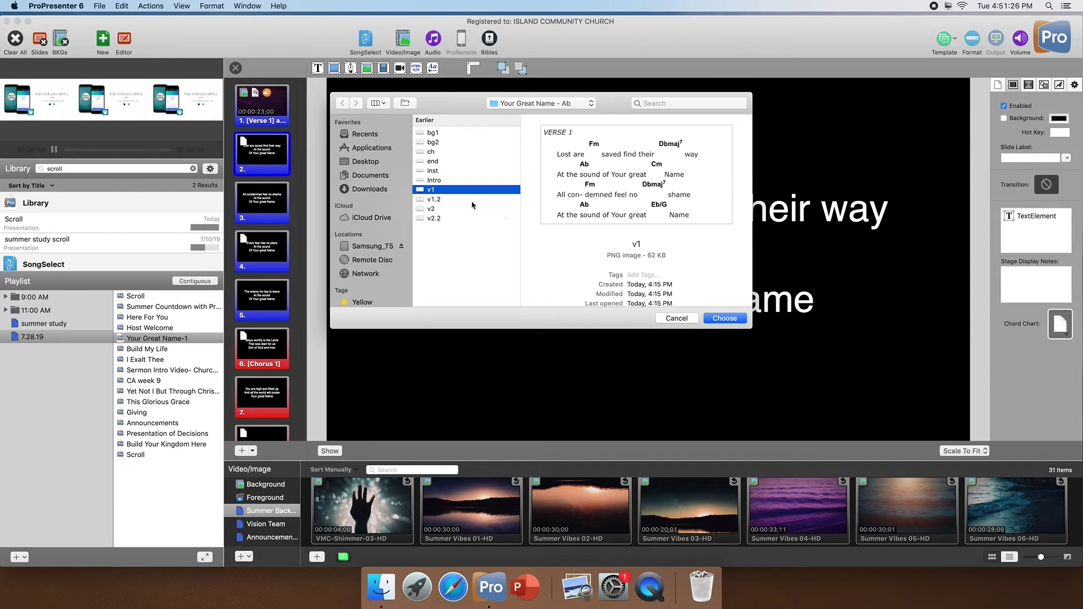
{"action": "left_click", "coordinate": [726, 320]}
Step: Set slide 4's chord chart to the v1.2 chart image
{"action": "left_click", "coordinate": [282, 261]}
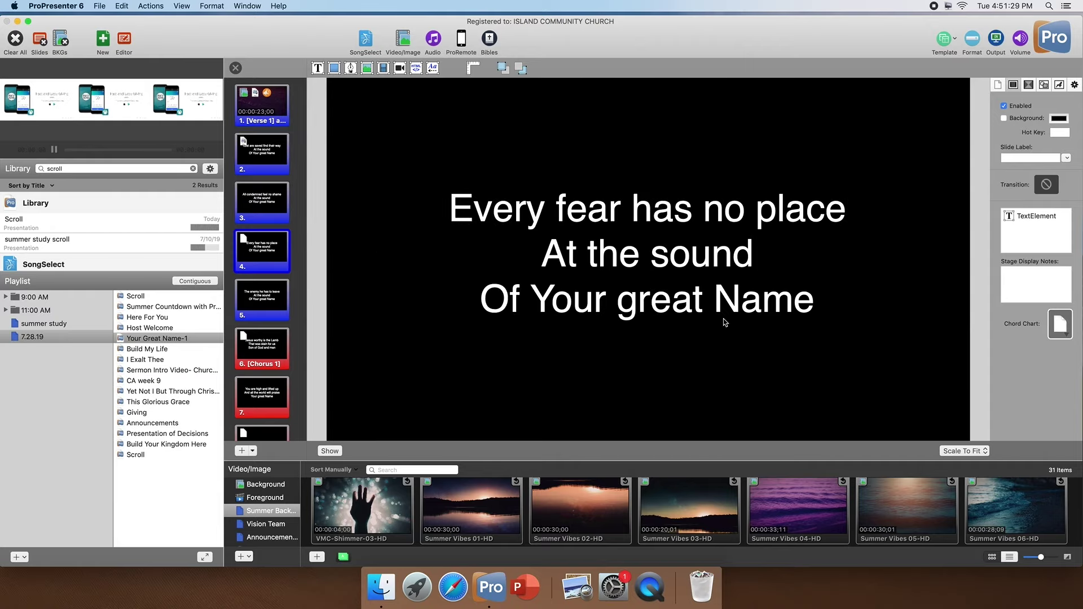
{"action": "left_click", "coordinate": [1071, 339]}
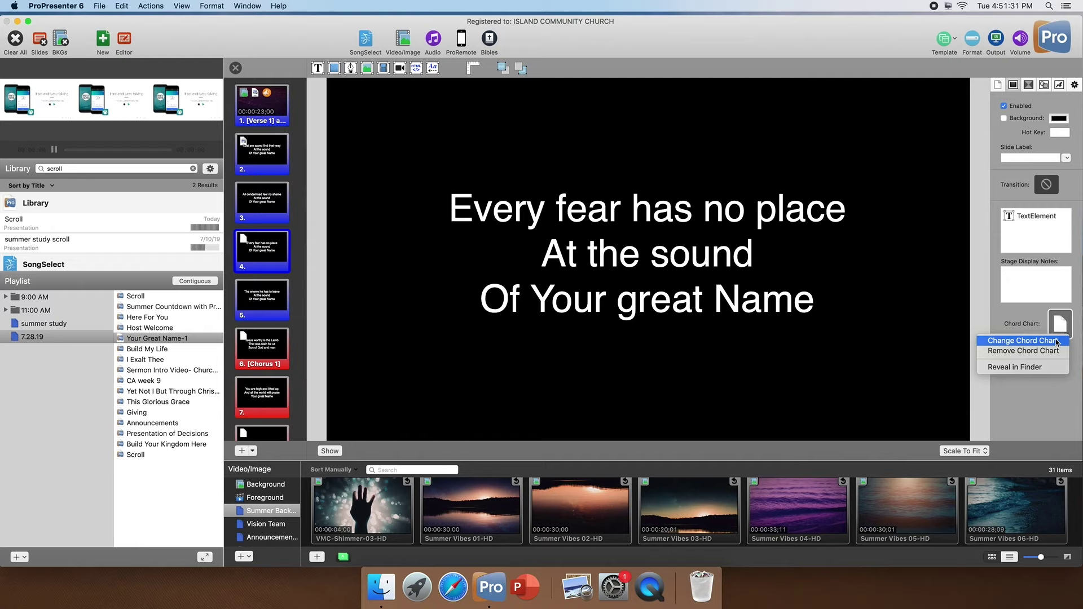
{"action": "left_click", "coordinate": [1057, 341]}
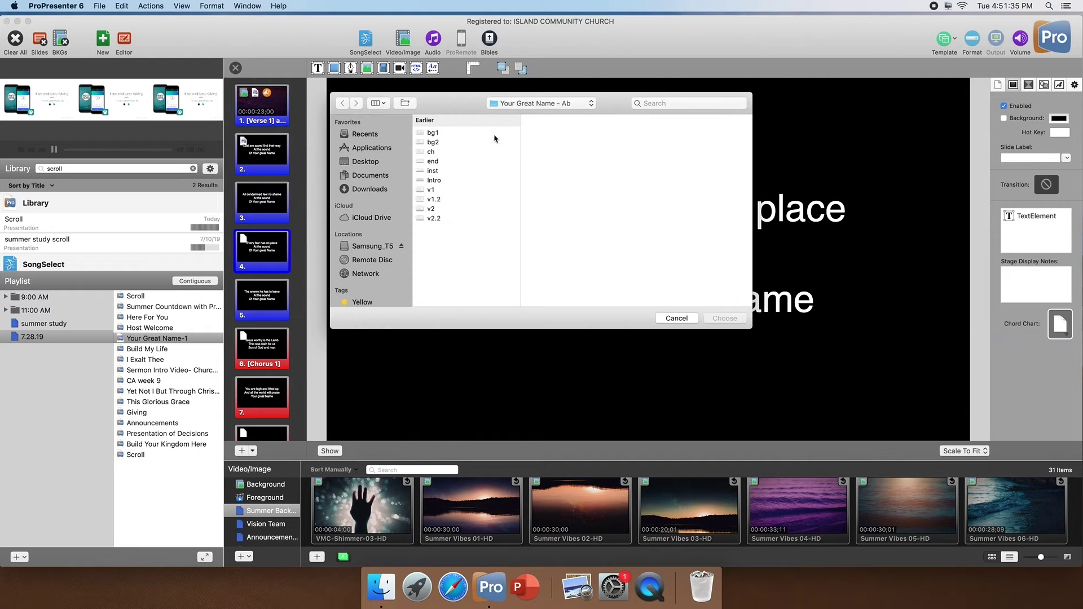
{"action": "left_click", "coordinate": [434, 200]}
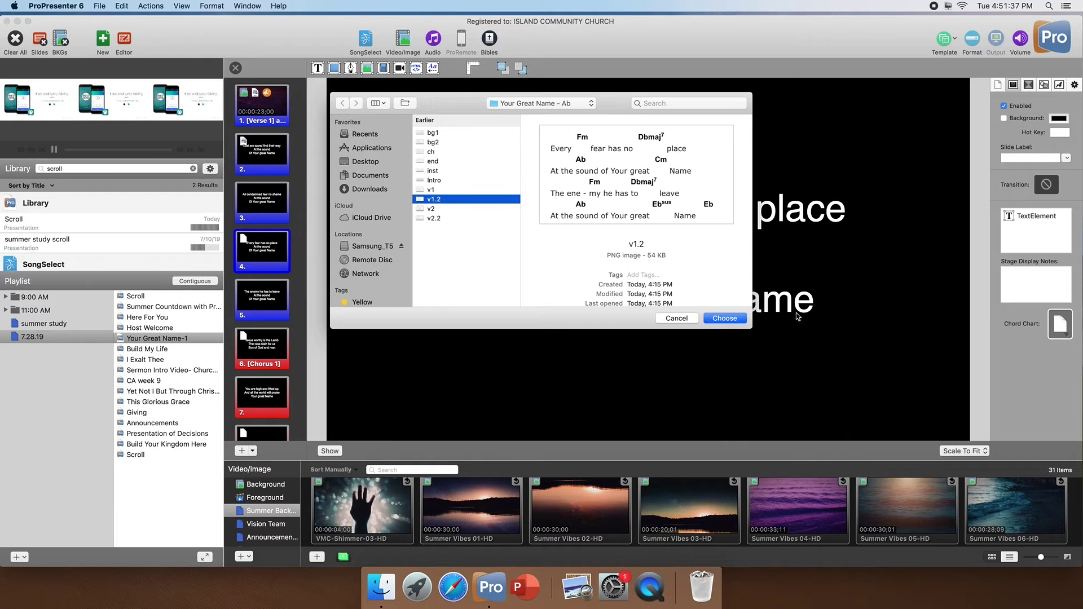
{"action": "left_click", "coordinate": [726, 319]}
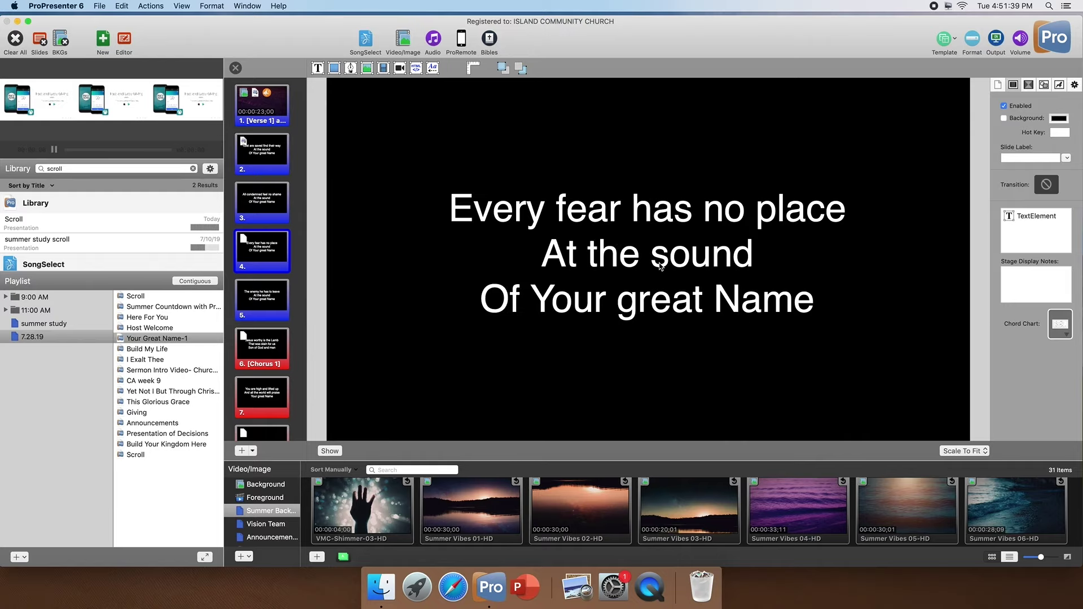
{"action": "scroll", "coordinate": [270, 242], "scroll_direction": "down", "scroll_amount": 2}
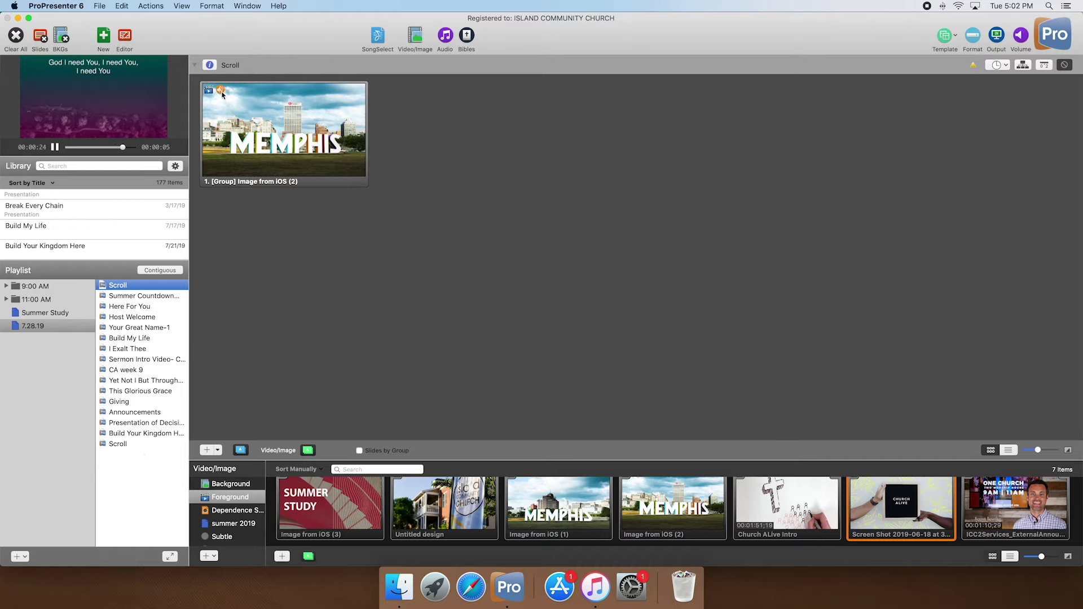
Step: Check the MEMPHIS slide's cue options without changes, then open Sermon Intro Video- Church Alive
{"action": "right_click", "coordinate": [302, 144]}
{"action": "mouse_move", "coordinate": [414, 230]}
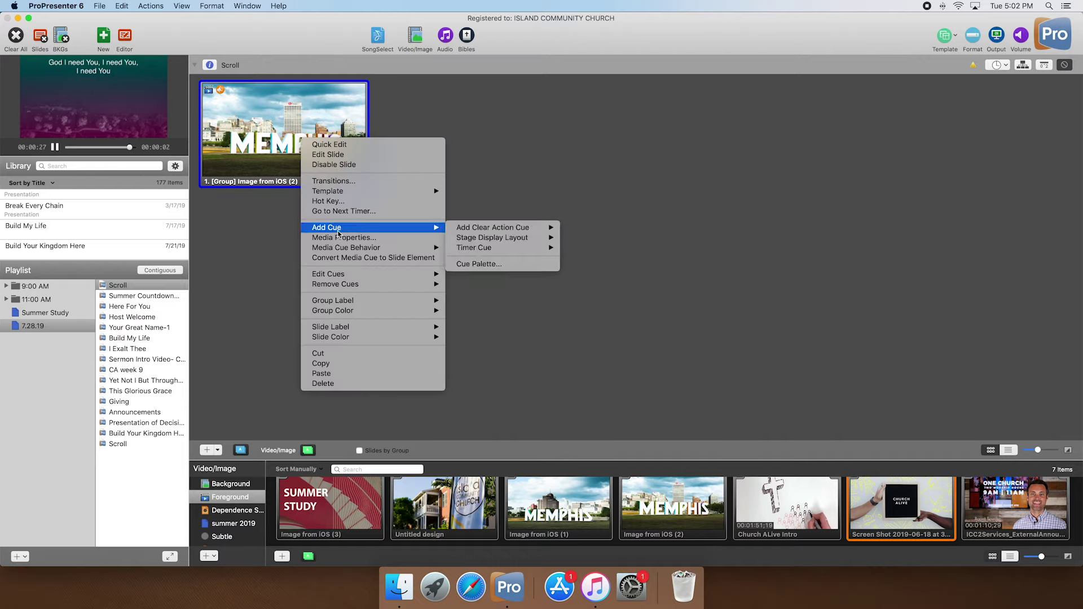
{"action": "mouse_move", "coordinate": [506, 242]}
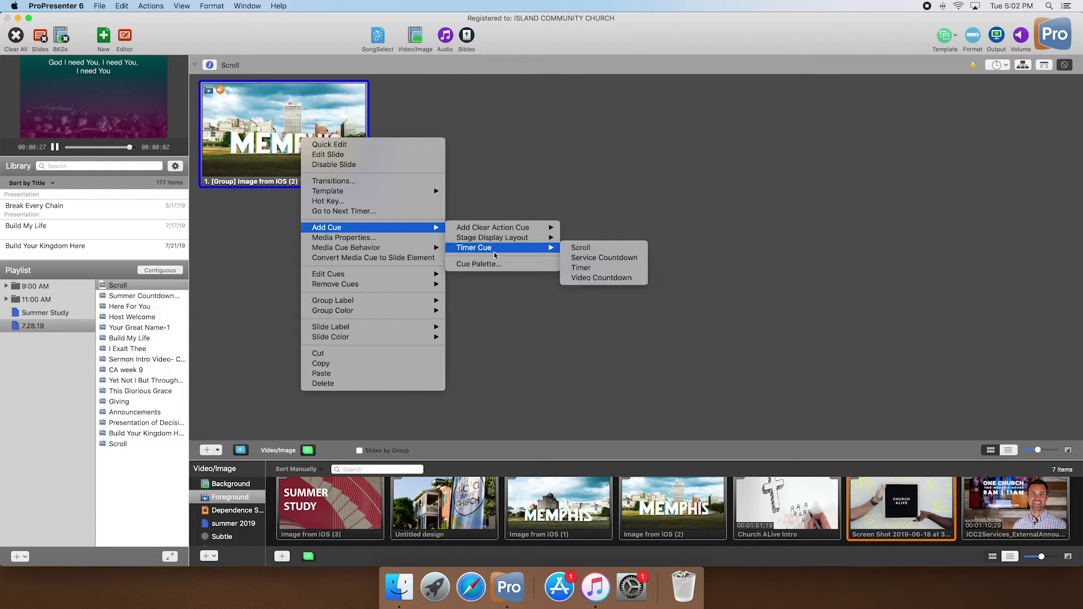
{"action": "left_click", "coordinate": [250, 253]}
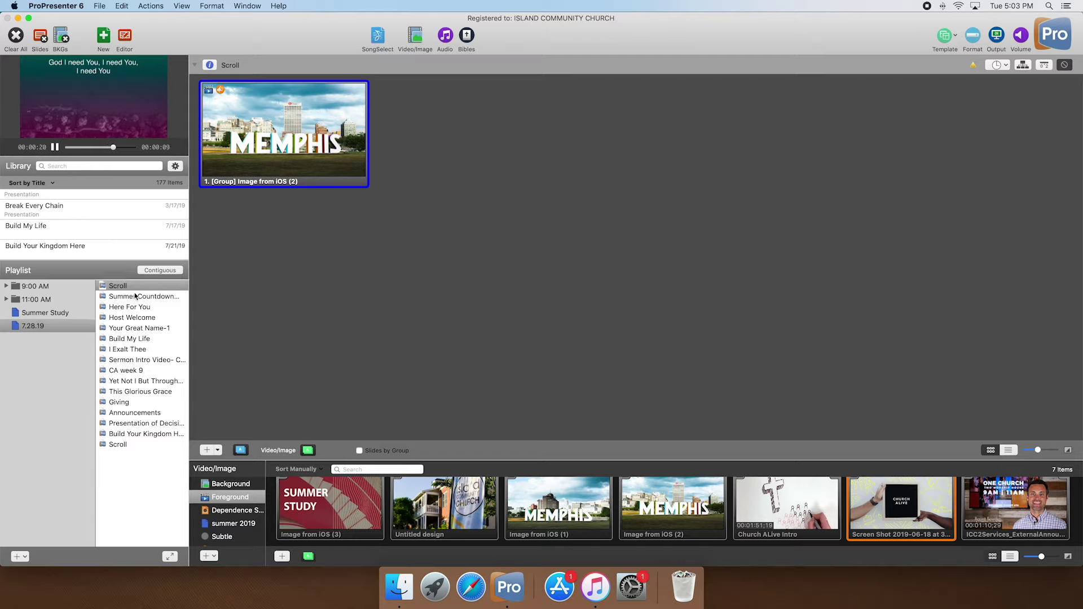
{"action": "left_click", "coordinate": [136, 361]}
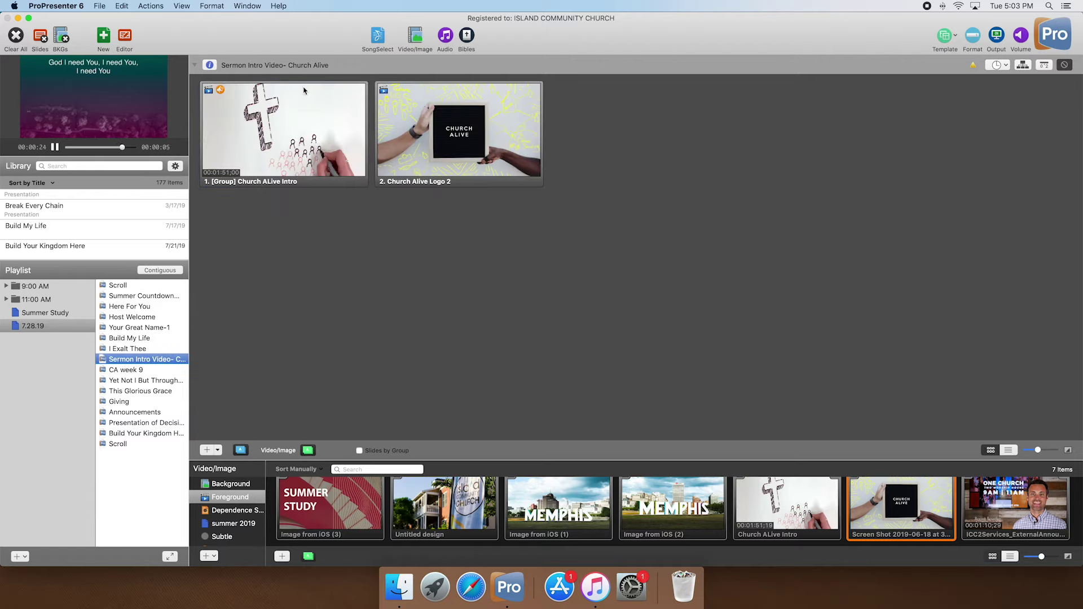
Step: Review the CA week 9 presentation, then return to the Here For You song slides
{"action": "left_click", "coordinate": [140, 372]}
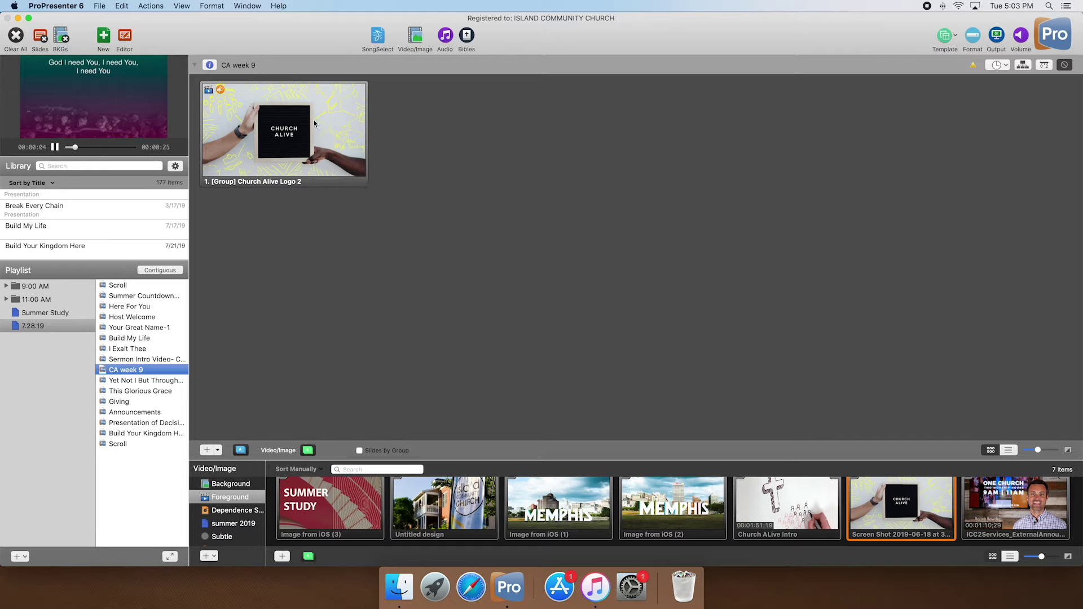
{"action": "left_click", "coordinate": [134, 308]}
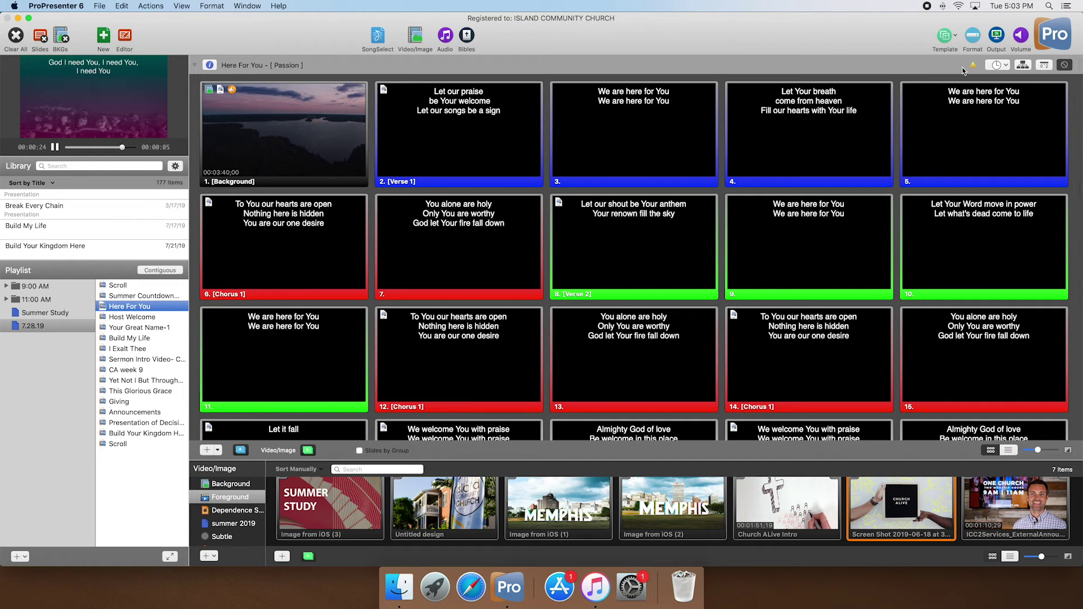
Step: Apply the ICC Worship Wall Template 1 to the Here For You slides, then bring up Host Welcome
{"action": "left_click", "coordinate": [953, 36]}
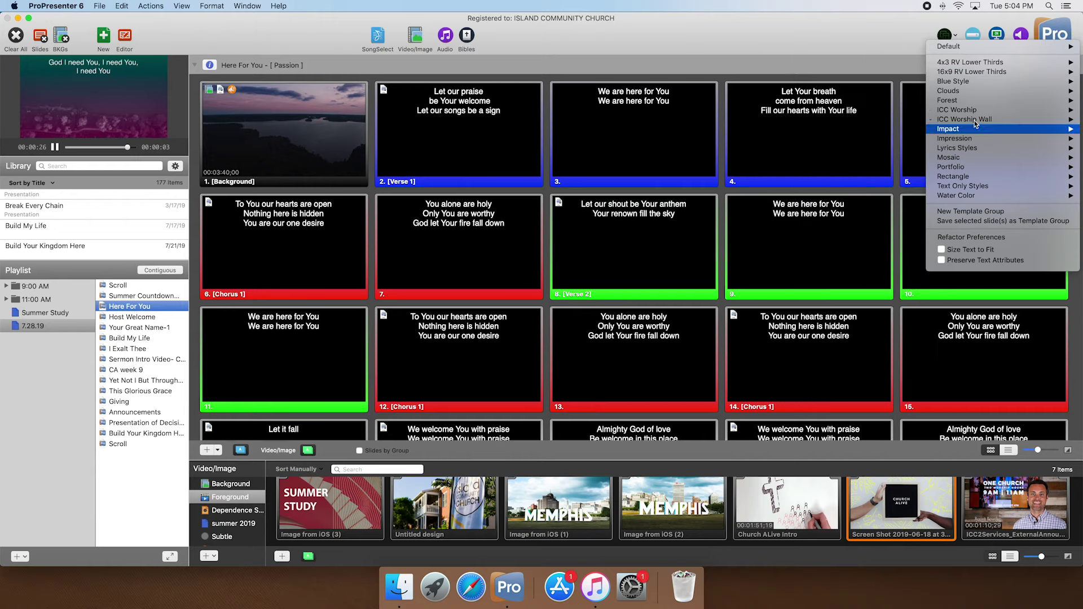
{"action": "mouse_move", "coordinate": [974, 67]}
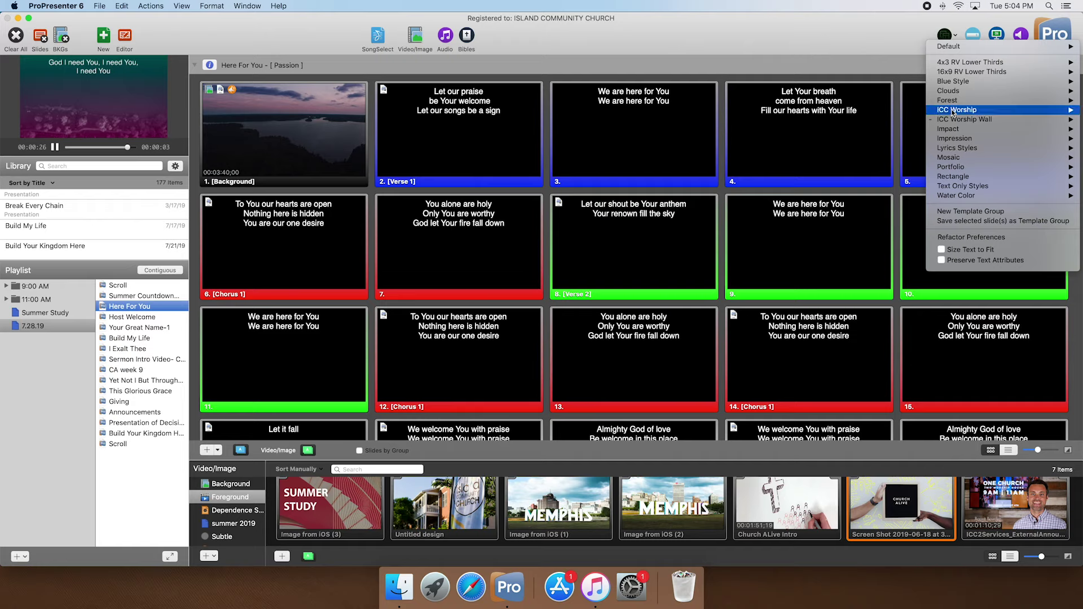
{"action": "mouse_move", "coordinate": [973, 123]}
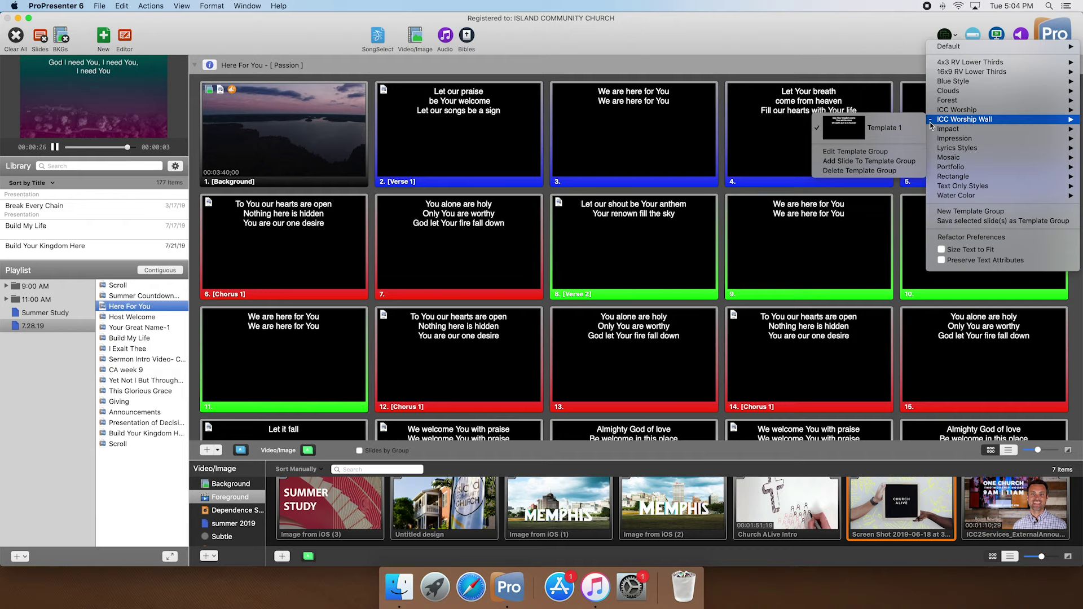
{"action": "left_click", "coordinate": [884, 129]}
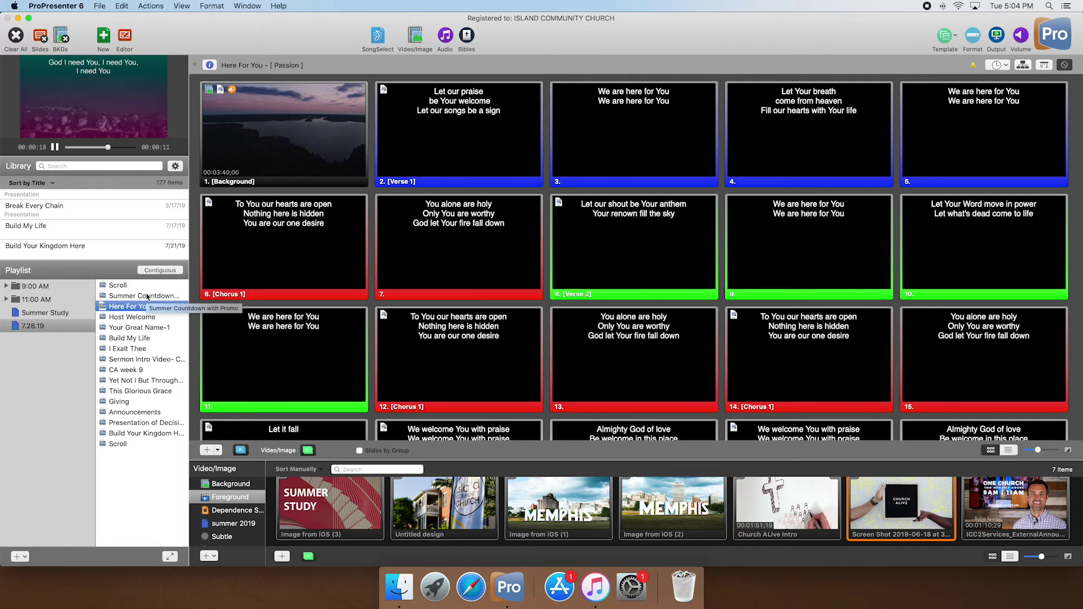
{"action": "left_click", "coordinate": [139, 317]}
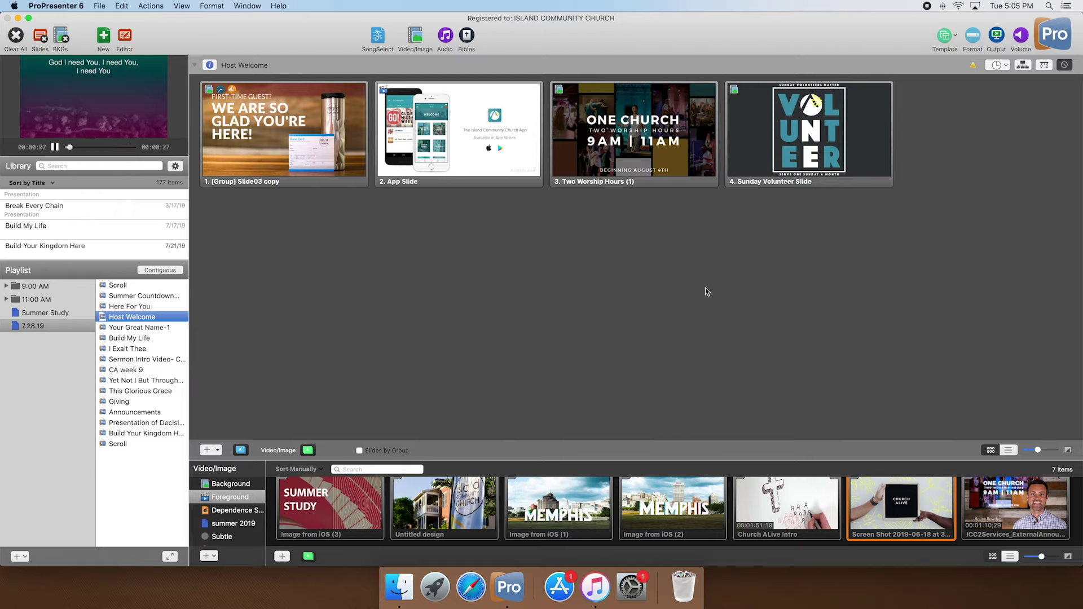
Step: Replace Host Welcome's four slides with one new slide holding the MEMPHIS image, Image from iOS (2)
{"action": "left_click_drag", "start_coordinate": [961, 215], "coordinate": [270, 141]}
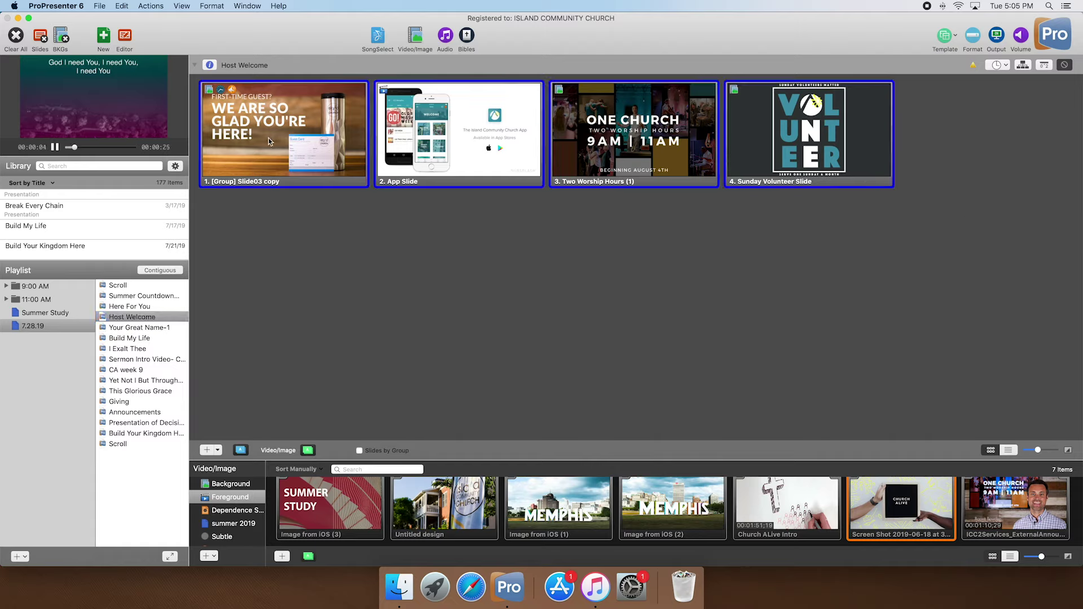
{"action": "key", "text": "Delete"}
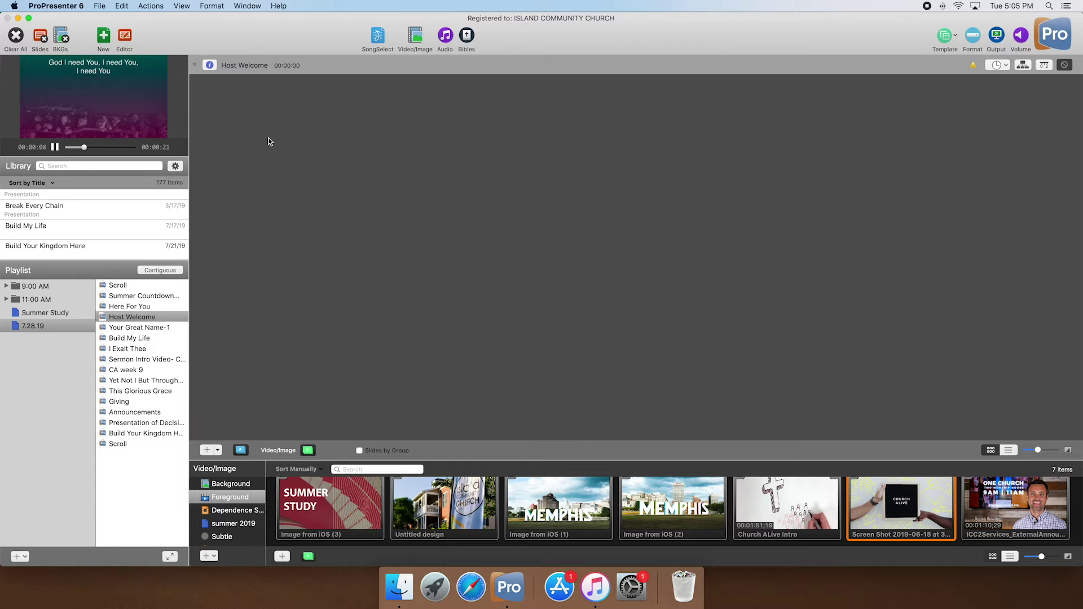
{"action": "left_click", "coordinate": [207, 451]}
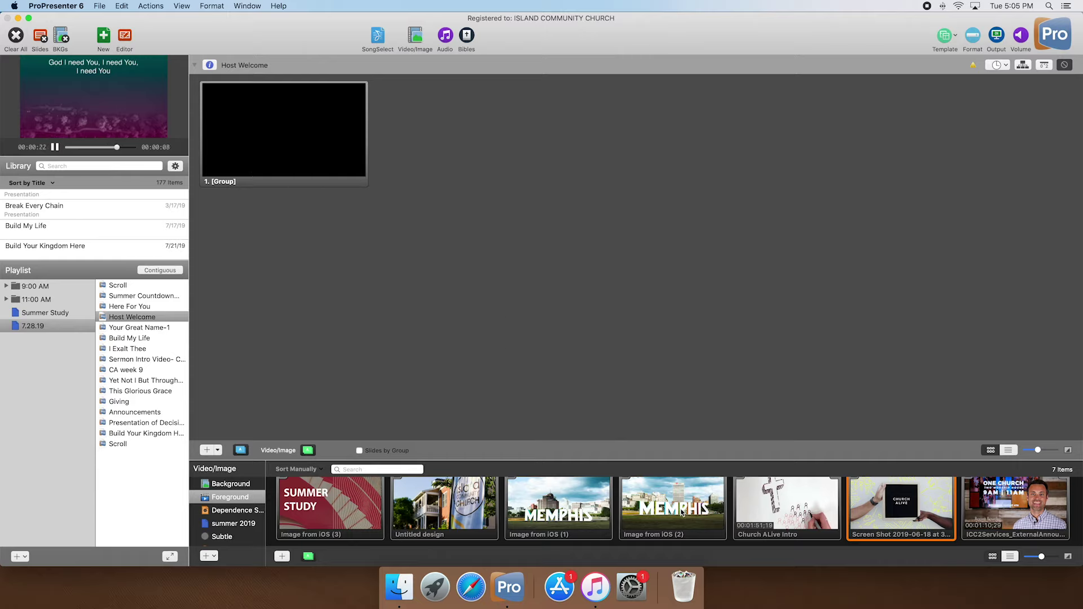
{"action": "left_click_drag", "start_coordinate": [675, 520], "coordinate": [280, 150]}
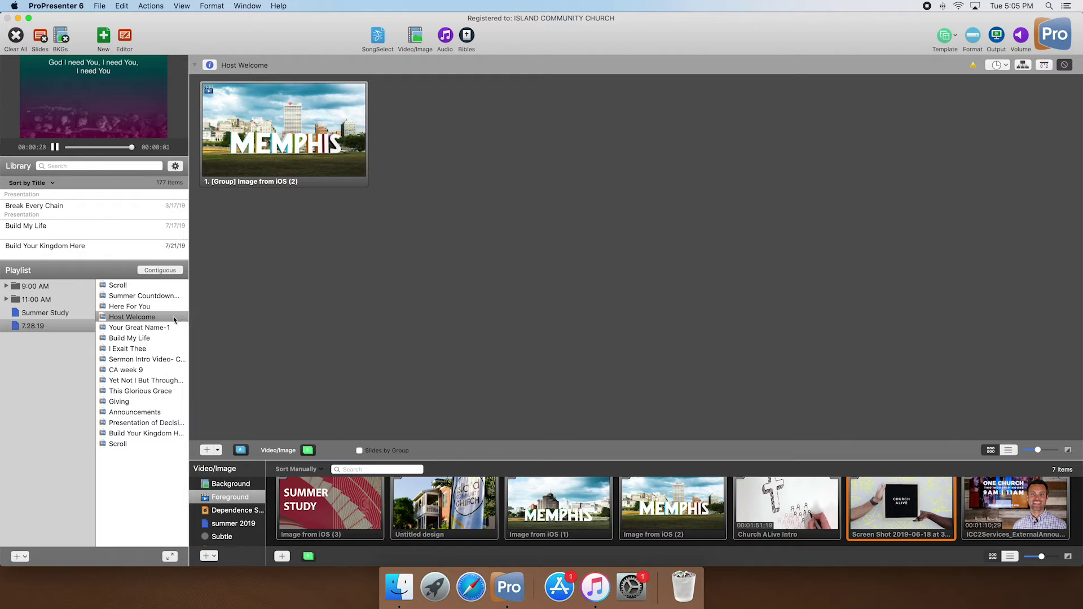
Step: Give the MEMPHIS slide an Announcements stage display layout cue, then return to Here For You
{"action": "right_click", "coordinate": [308, 116]}
{"action": "mouse_move", "coordinate": [367, 202]}
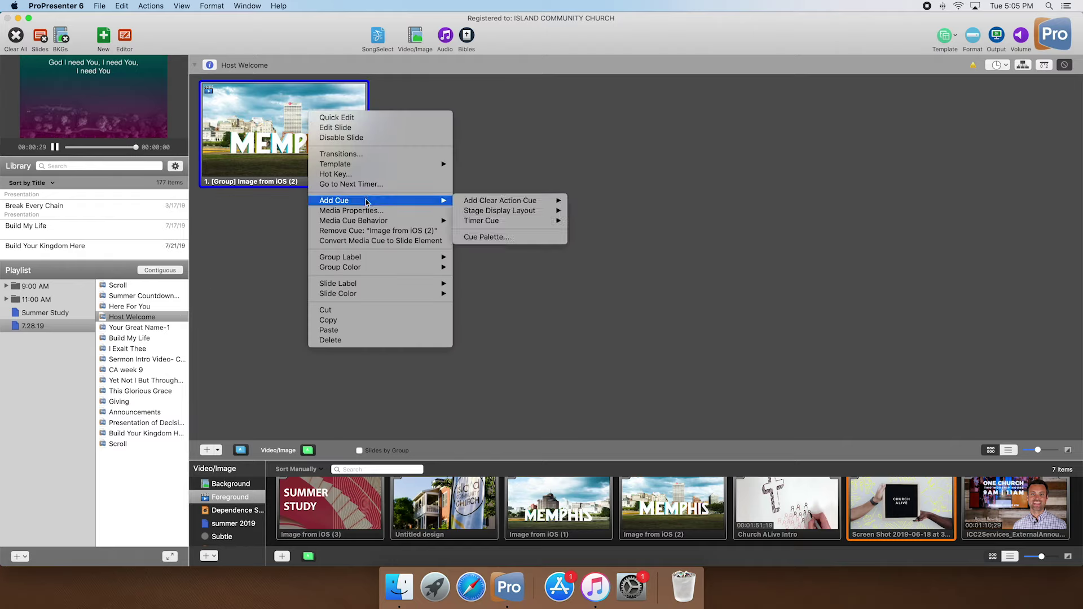
{"action": "mouse_move", "coordinate": [507, 212]}
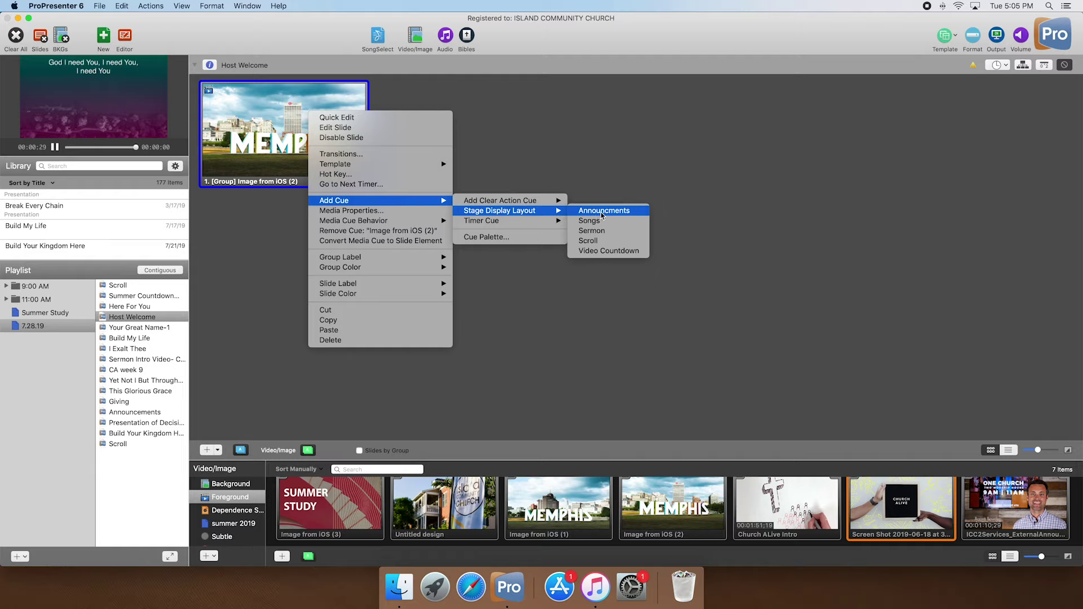
{"action": "left_click", "coordinate": [603, 213]}
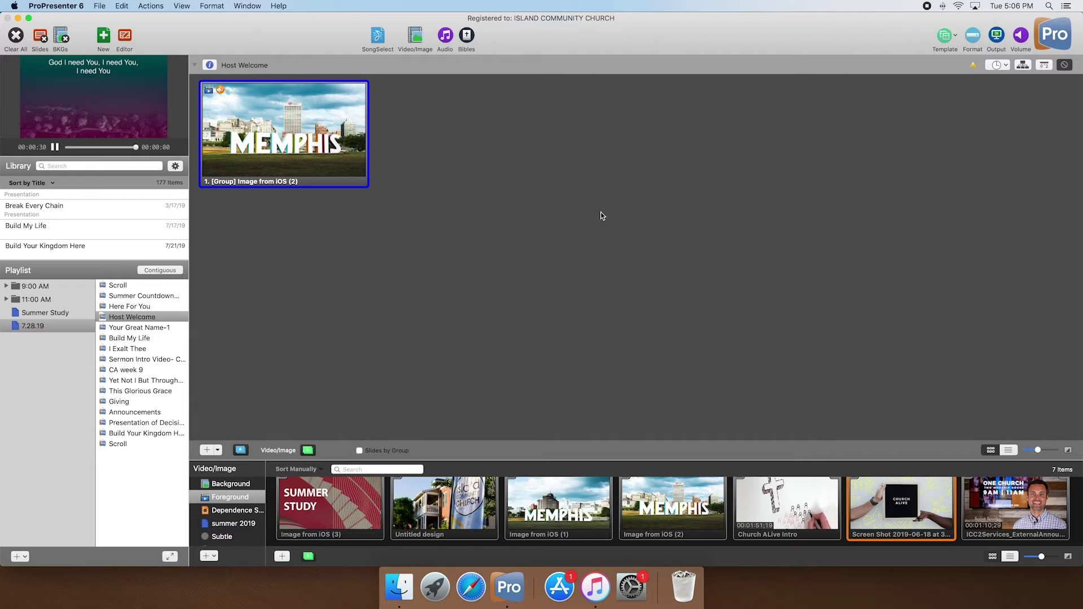
{"action": "left_click", "coordinate": [135, 309]}
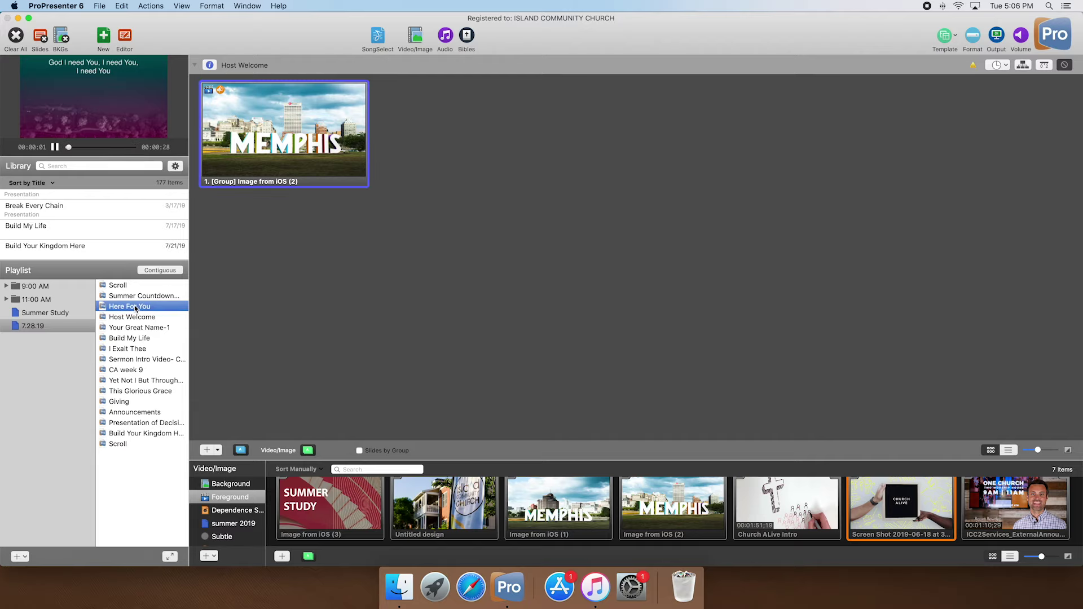
Step: Browse the Your Great Name-1 slides, from its cloud-loop background through the lyric slides
{"action": "left_click", "coordinate": [139, 329]}
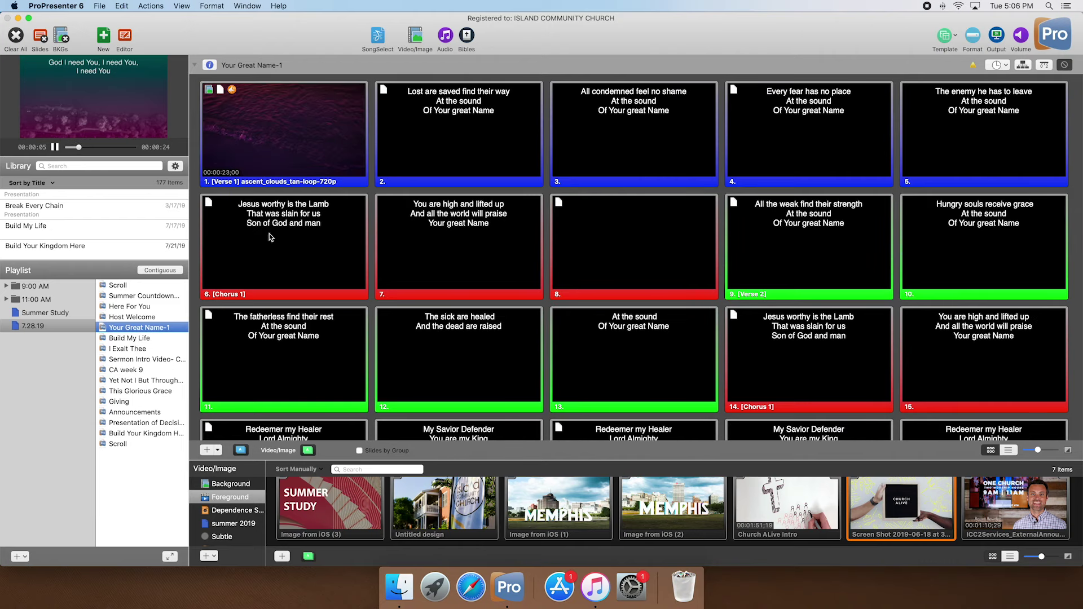
{"action": "scroll", "coordinate": [354, 147], "scroll_direction": "down", "scroll_amount": 10}
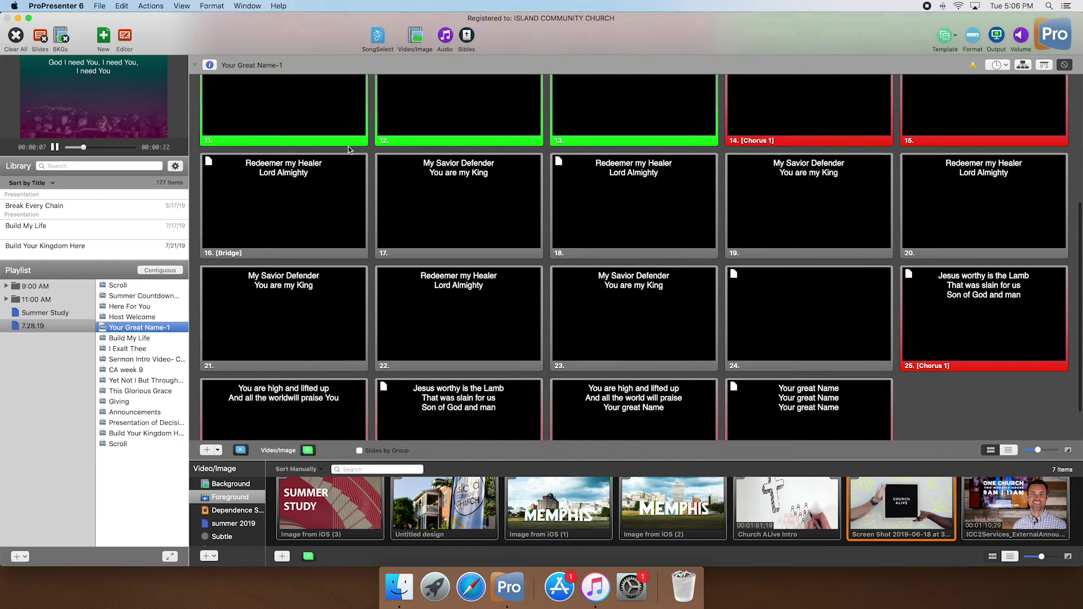
{"action": "scroll", "coordinate": [348, 147], "scroll_direction": "up", "scroll_amount": 10}
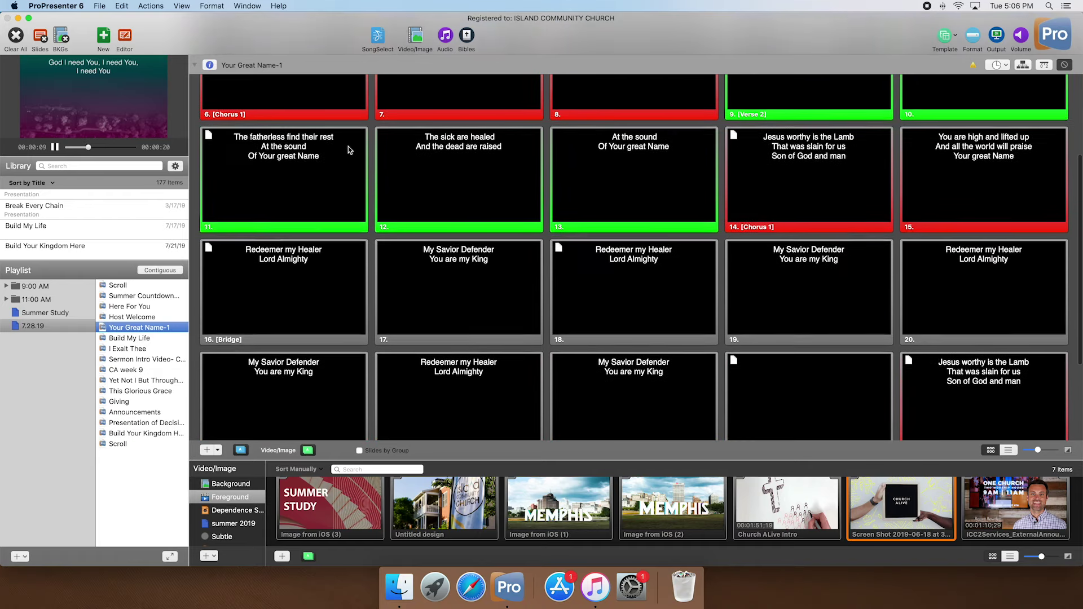
{"action": "scroll", "coordinate": [348, 147], "scroll_direction": "up", "scroll_amount": 2}
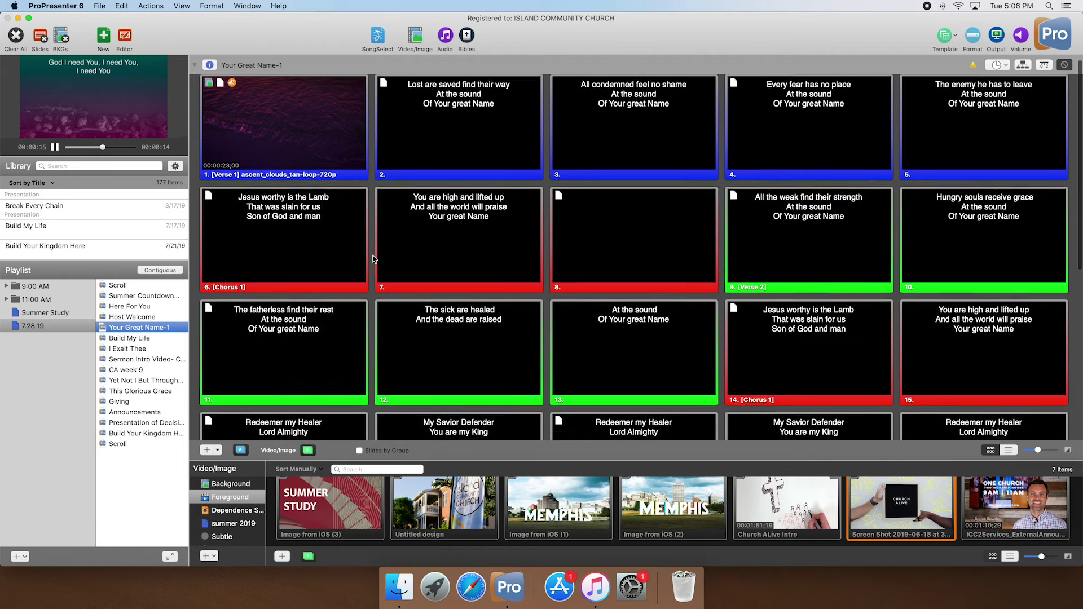
{"action": "scroll", "coordinate": [374, 257], "scroll_direction": "down", "scroll_amount": 3}
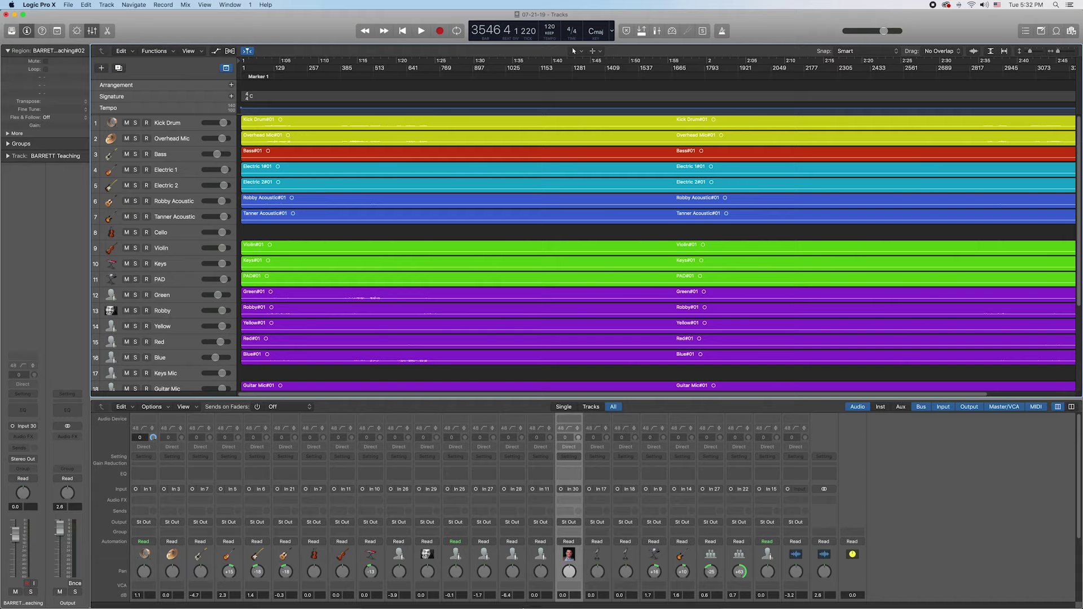
Step: Lower the Tracks/Mixer divider and scroll the 07-21-19 track list down to Choir Right
{"action": "mouse_move", "coordinate": [524, 607]}
{"action": "left_click_drag", "start_coordinate": [491, 399], "coordinate": [486, 459]}
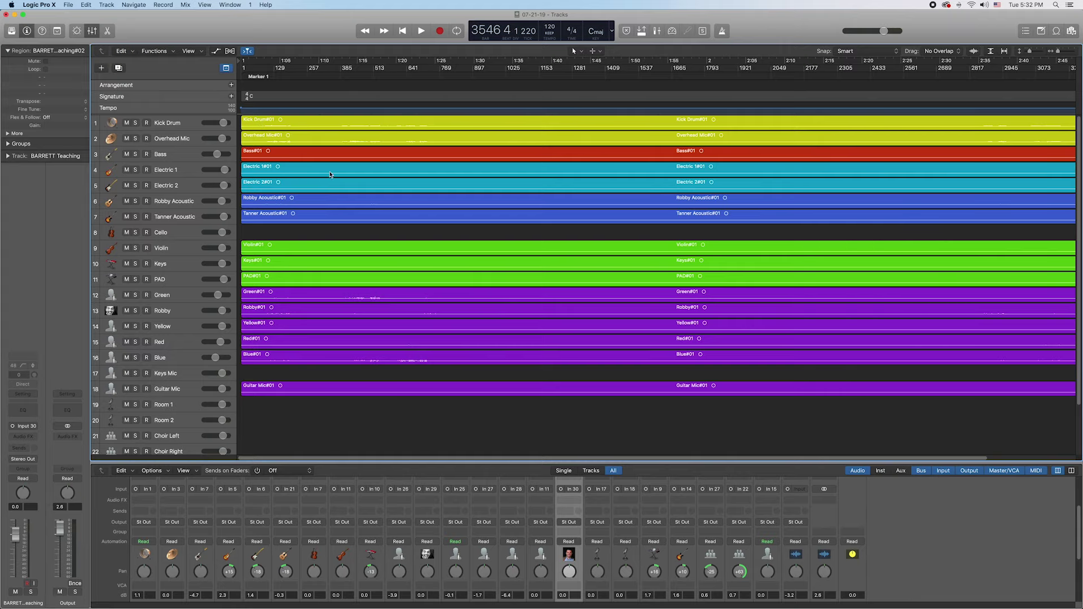
{"action": "scroll", "coordinate": [587, 247], "scroll_direction": "down", "scroll_amount": 1}
{"action": "scroll", "coordinate": [587, 247], "scroll_direction": "down", "scroll_amount": 5}
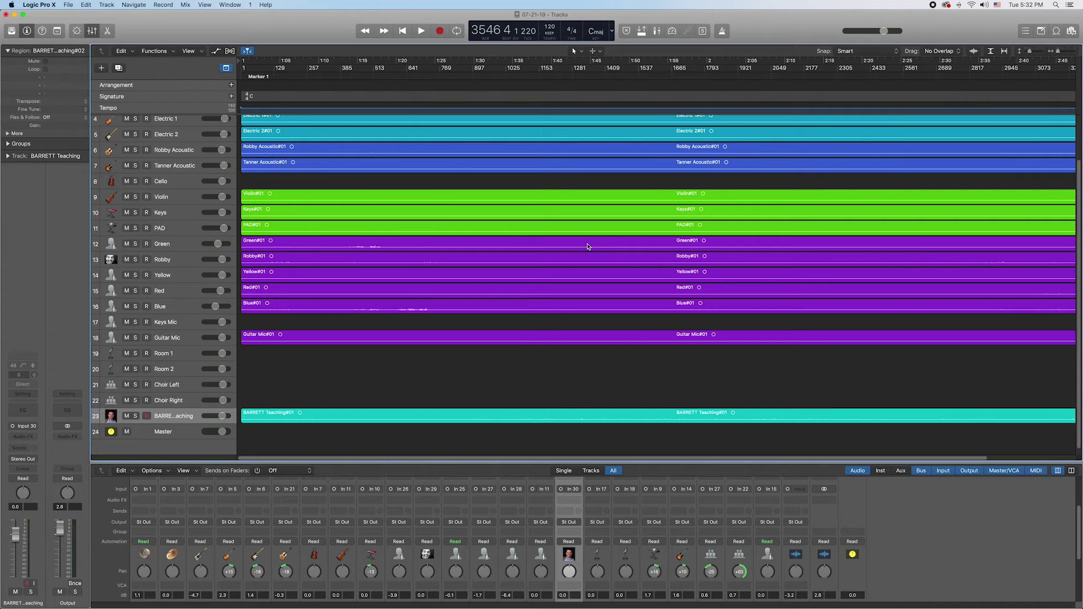
{"action": "scroll", "coordinate": [744, 287], "scroll_direction": "up", "scroll_amount": 6}
{"action": "scroll", "coordinate": [745, 287], "scroll_direction": "down", "scroll_amount": 1}
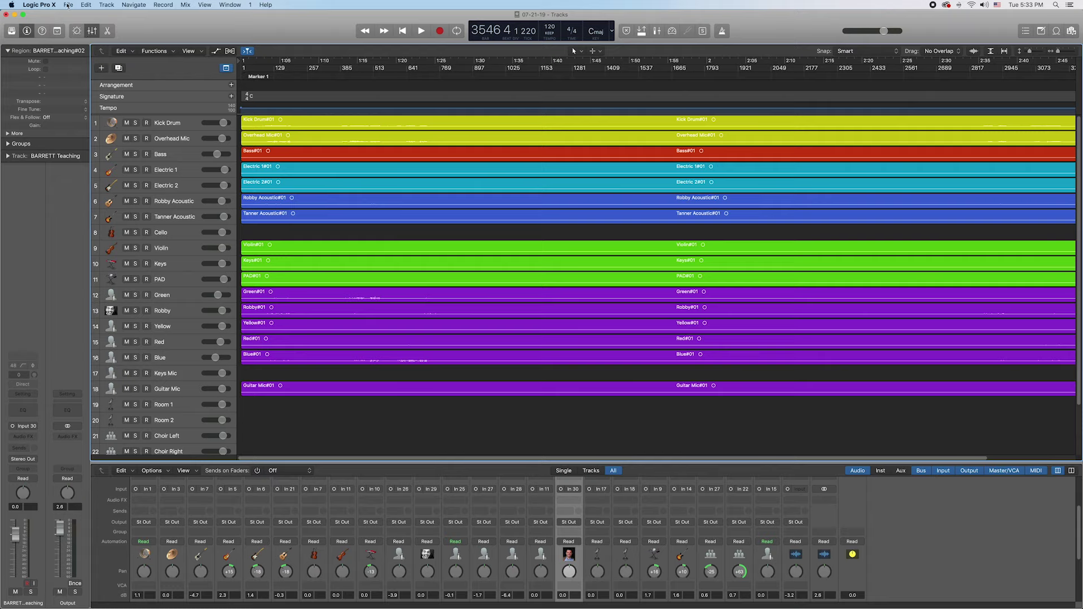
Step: Open the recent Church Alive Podcast Template project, choosing Don't Close to keep 07-21-19 open
{"action": "left_click", "coordinate": [68, 5]}
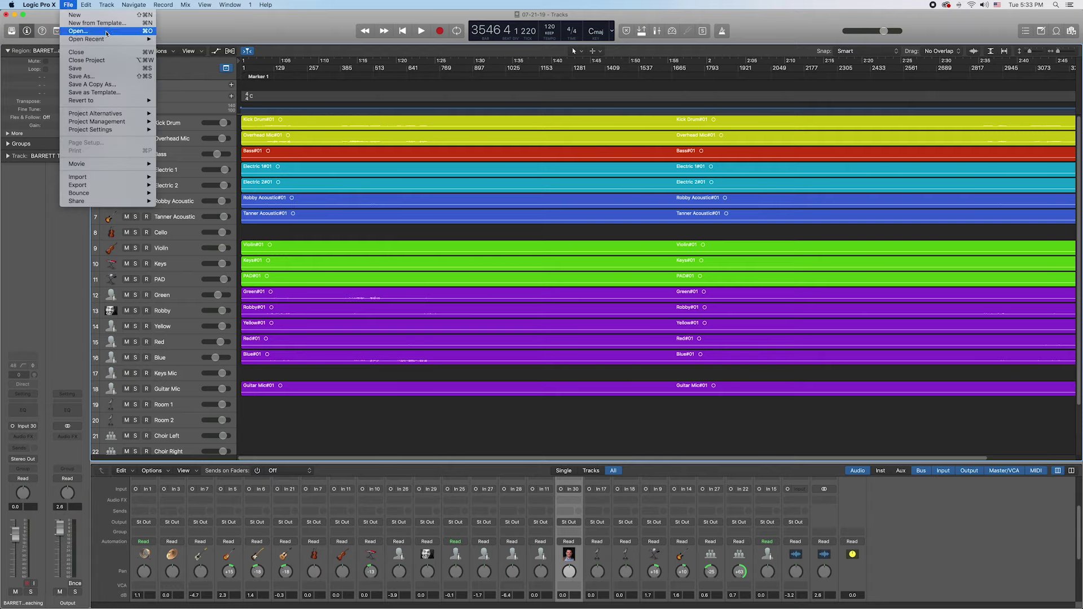
{"action": "mouse_move", "coordinate": [103, 41]}
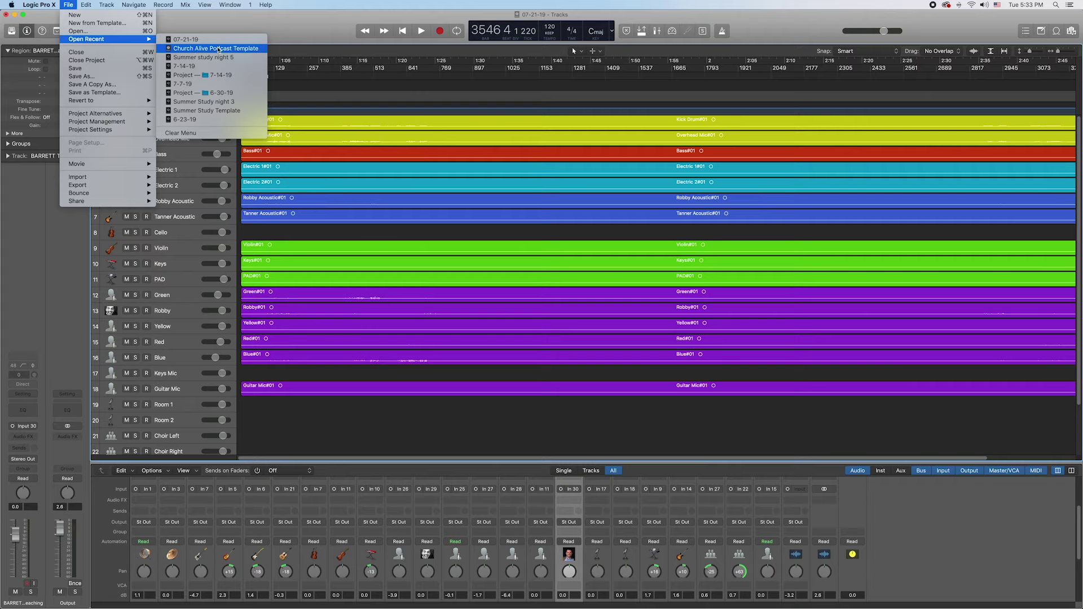
{"action": "left_click", "coordinate": [218, 49]}
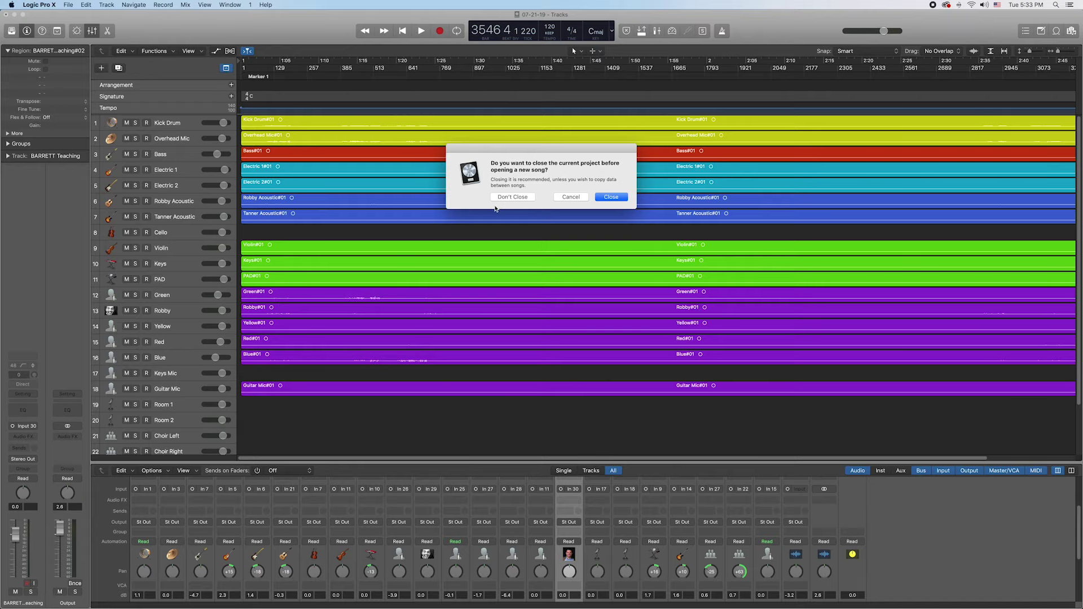
{"action": "left_click", "coordinate": [525, 198]}
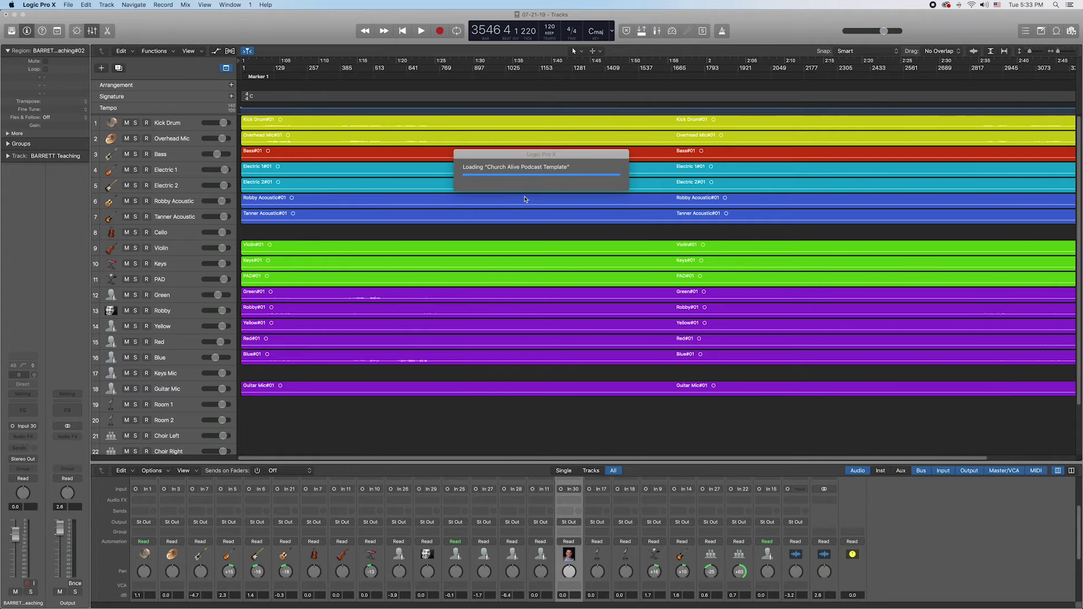
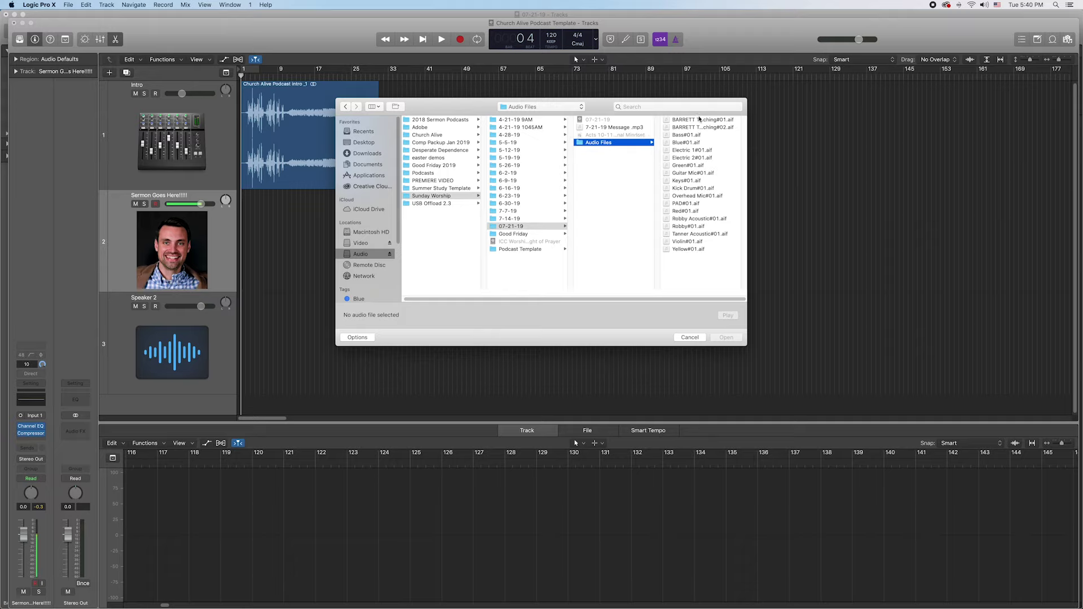
Step: Compare Teaching#01.aif with Teaching#02, then import Teaching#01.aif onto the Sermon Goes Here!!!! track
{"action": "left_click", "coordinate": [702, 121]}
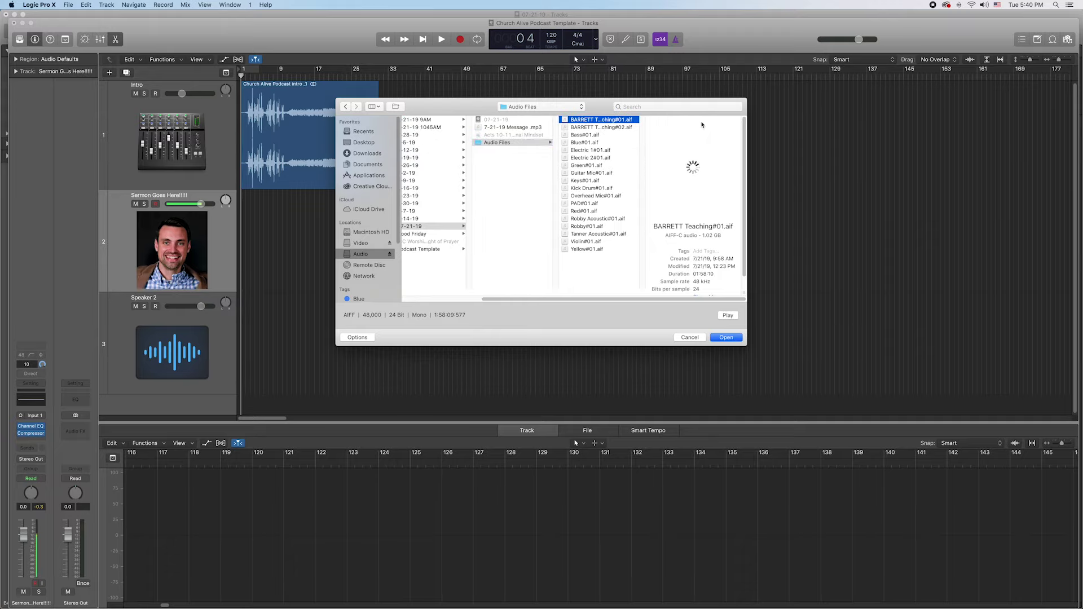
{"action": "left_click", "coordinate": [610, 129]}
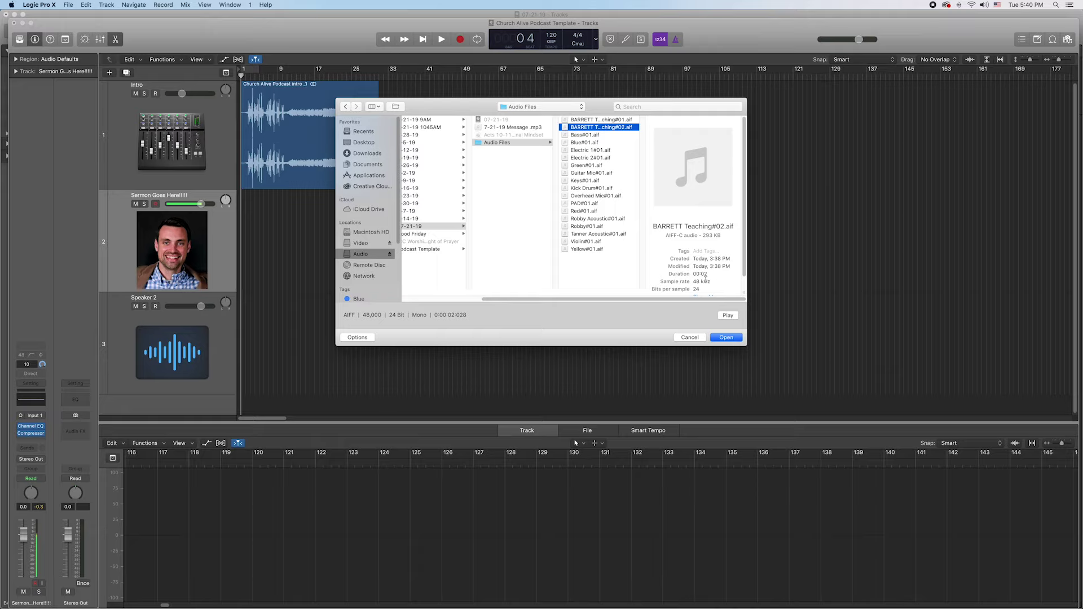
{"action": "left_click", "coordinate": [609, 120]}
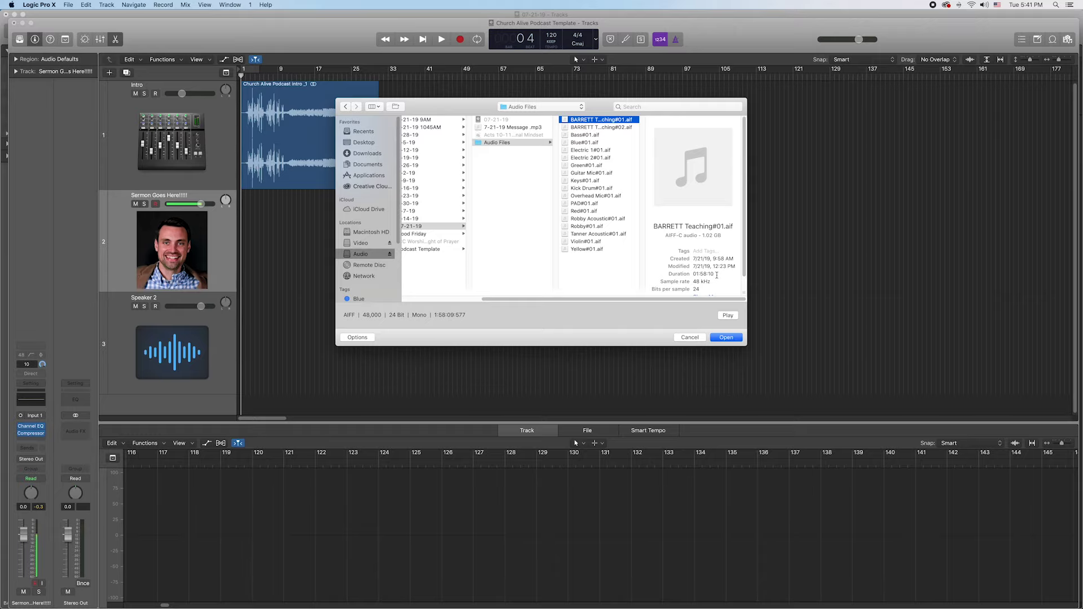
{"action": "left_click", "coordinate": [727, 338]}
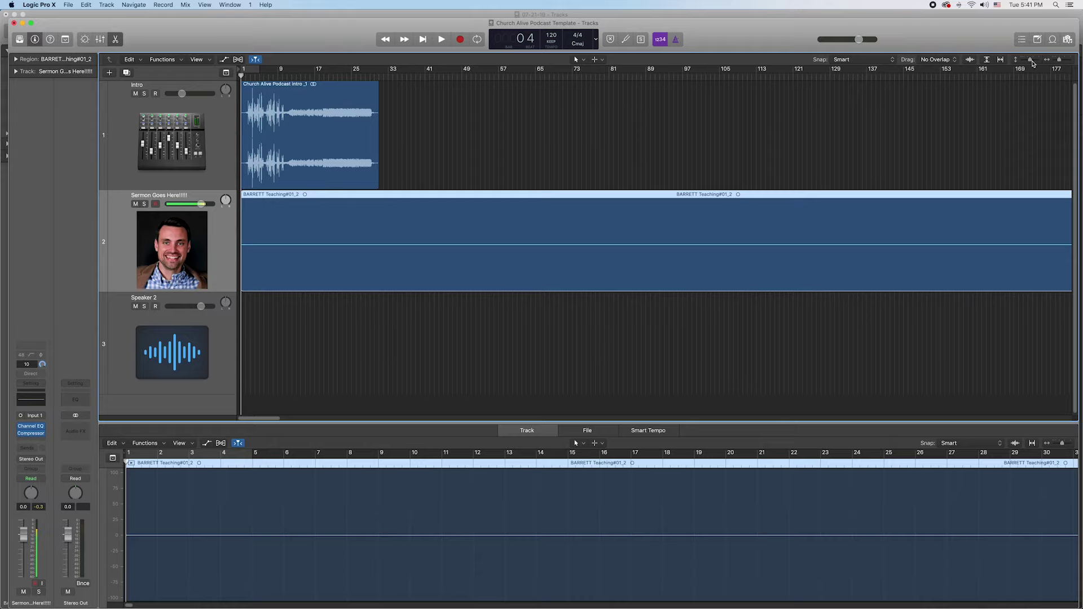
Step: Zoom out and probe the playhead between bars 800 and 820 for the speech start
{"action": "left_click_drag", "start_coordinate": [1059, 61], "coordinate": [1048, 63]}
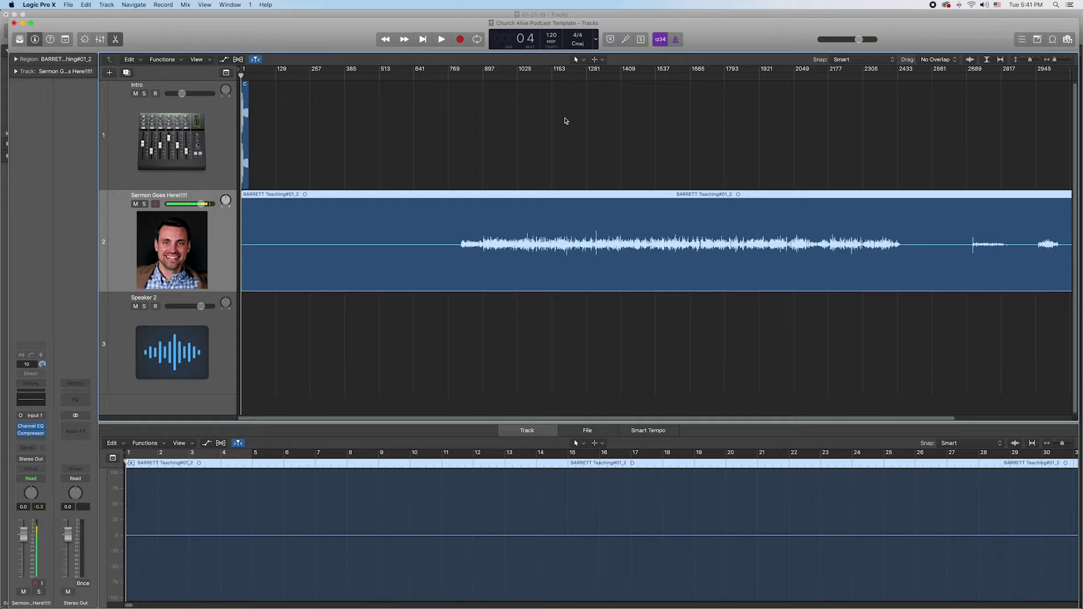
{"action": "left_click", "coordinate": [448, 74]}
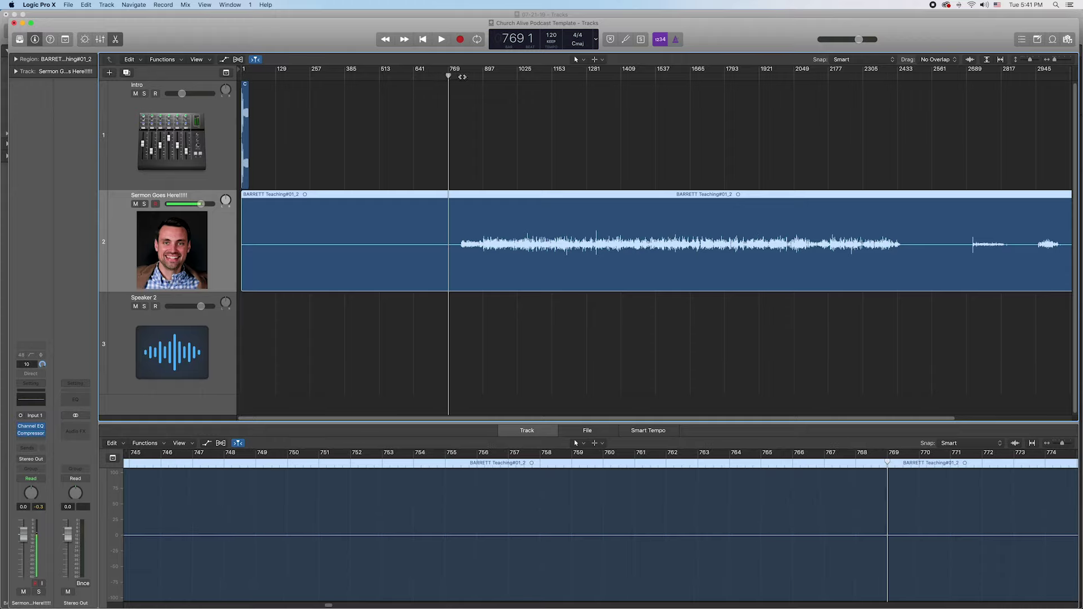
{"action": "left_click", "coordinate": [462, 76]}
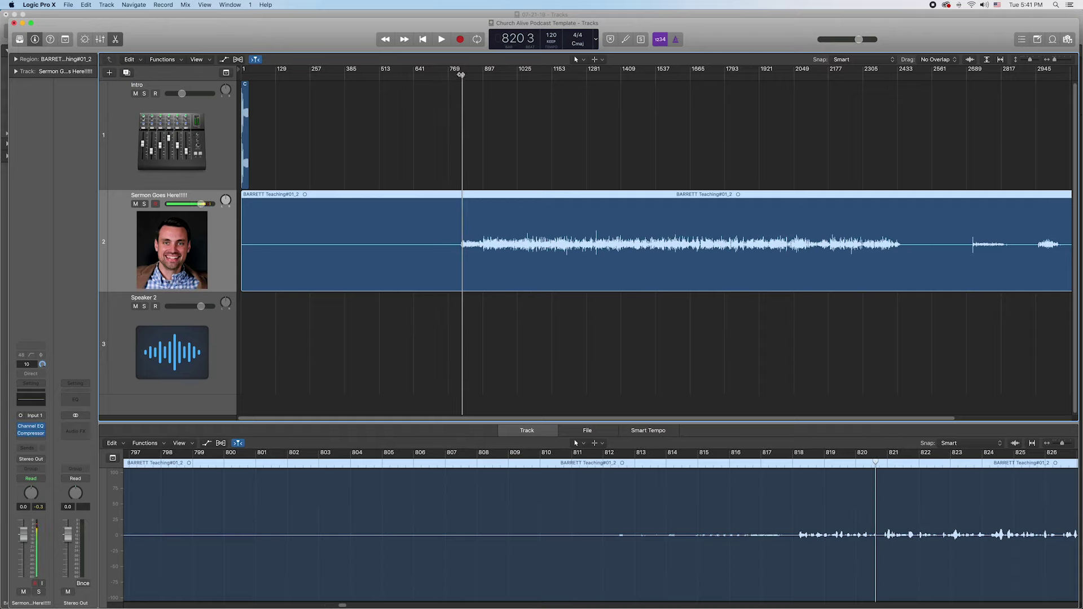
{"action": "left_click", "coordinate": [457, 76]}
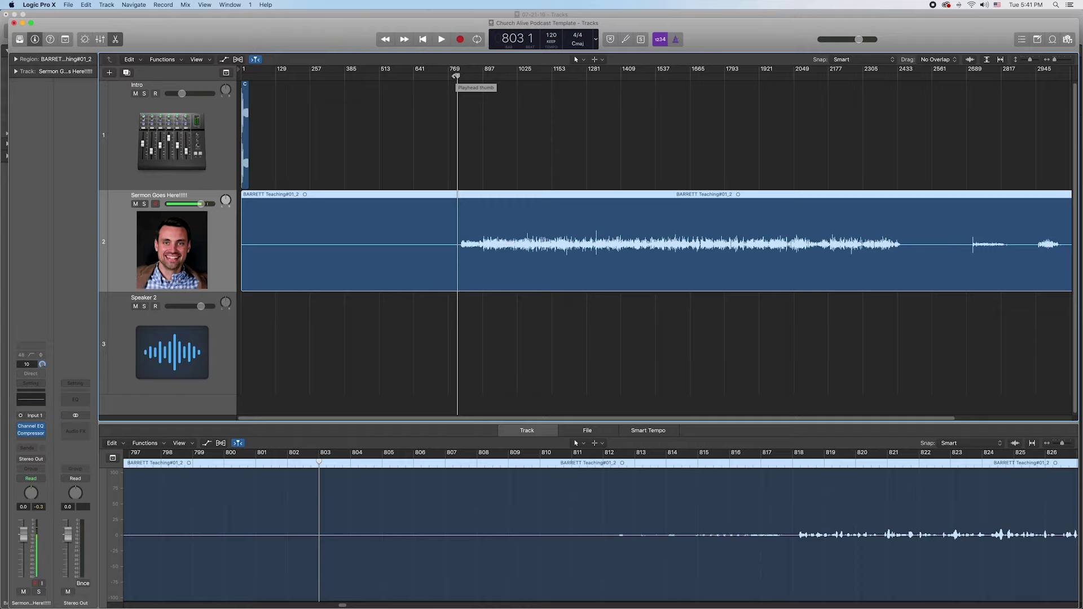
{"action": "left_click_drag", "start_coordinate": [456, 76], "coordinate": [457, 75]}
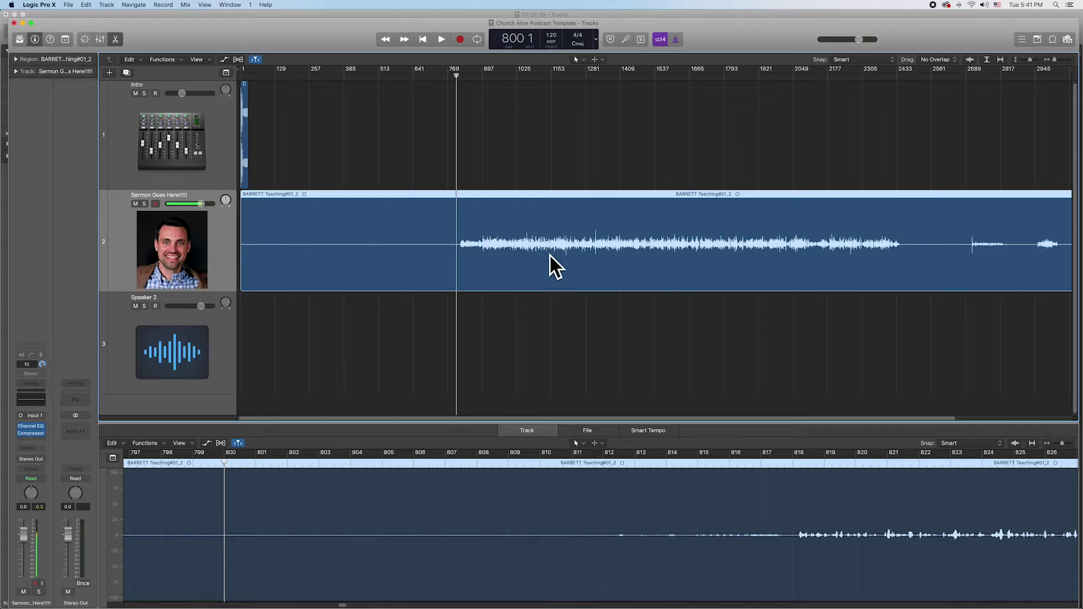
{"action": "scroll", "coordinate": [857, 256], "scroll_direction": "right", "scroll_amount": 5}
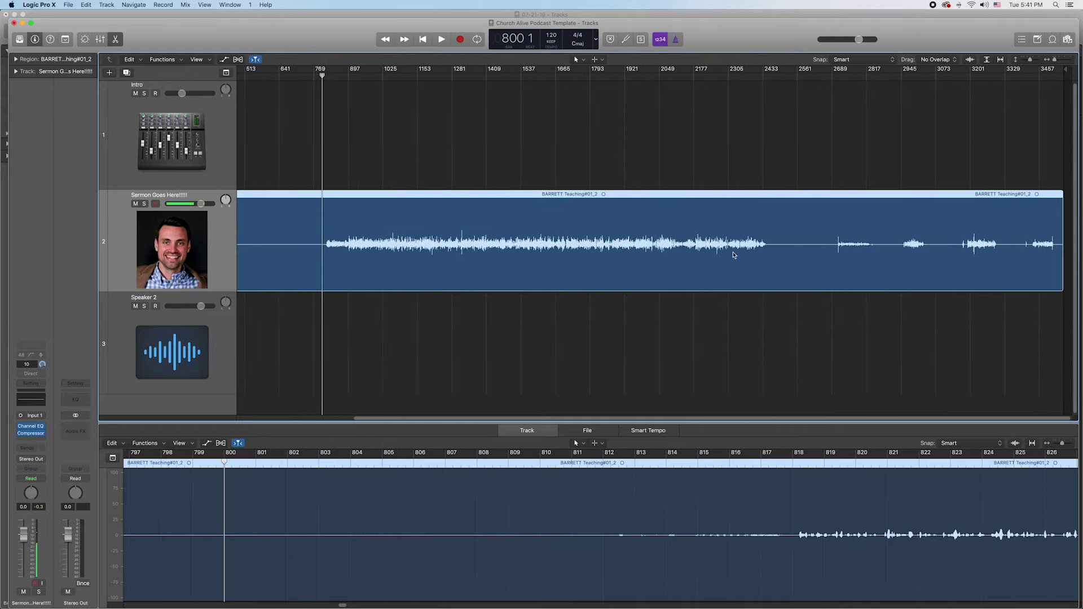
{"action": "scroll", "coordinate": [677, 252], "scroll_direction": "left", "scroll_amount": 1}
{"action": "scroll", "coordinate": [536, 250], "scroll_direction": "left", "scroll_amount": 6}
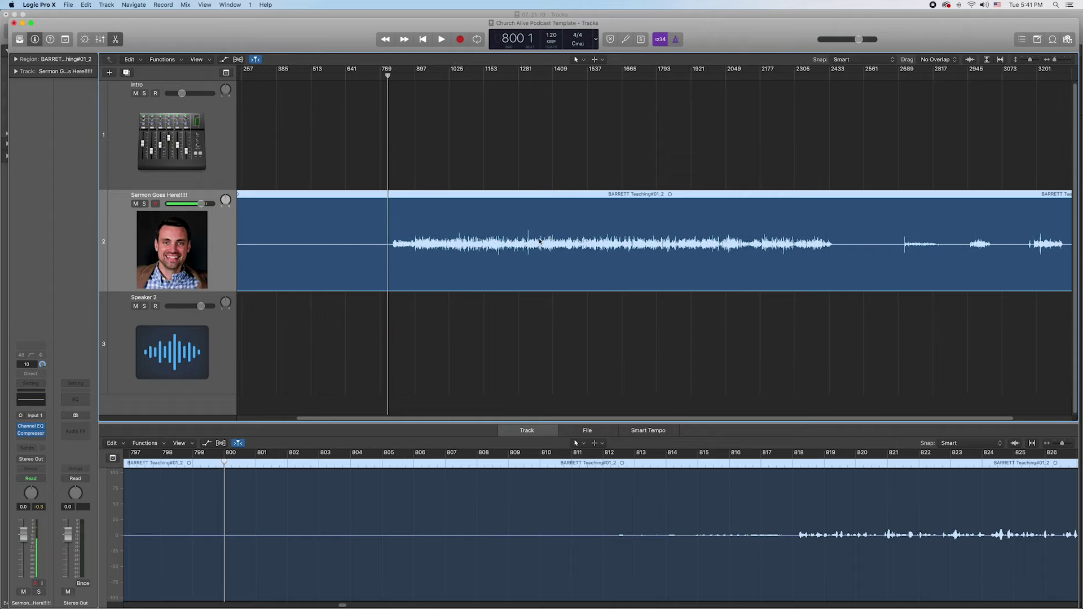
{"action": "scroll", "coordinate": [545, 245], "scroll_direction": "left", "scroll_amount": 1}
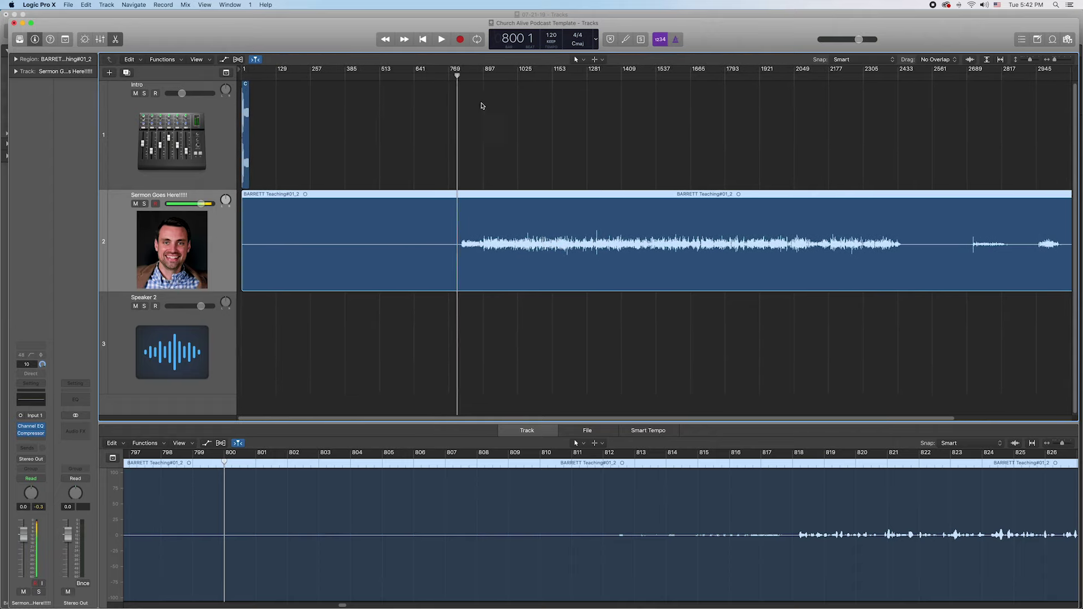
Step: Fine-tune the playhead to bar 811 in the detailed waveform view
{"action": "left_click", "coordinate": [457, 74]}
{"action": "left_click_drag", "start_coordinate": [457, 74], "coordinate": [460, 74]}
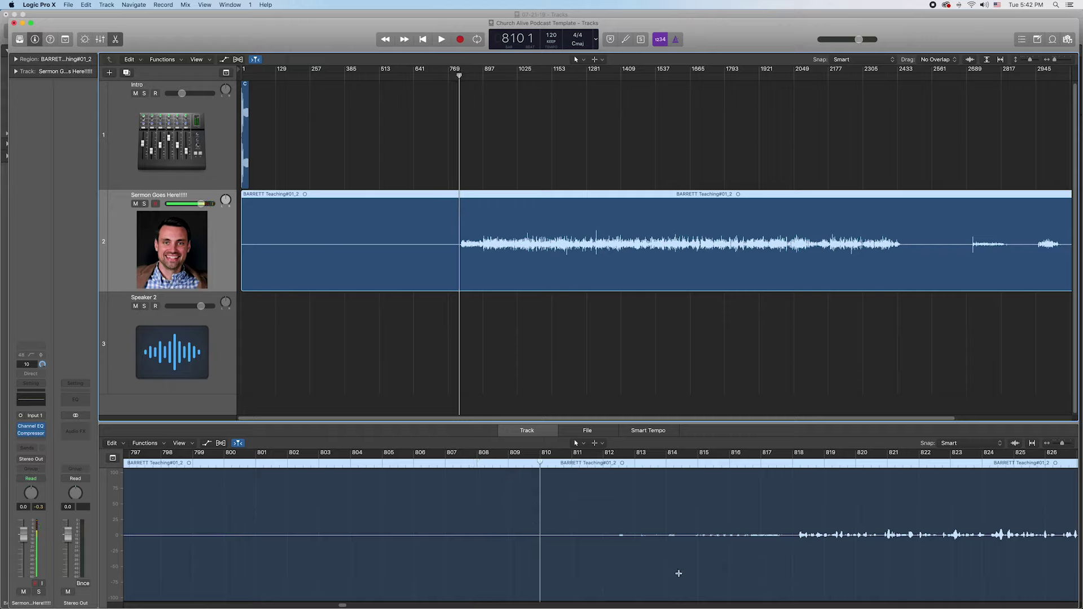
{"action": "left_click", "coordinate": [541, 464]}
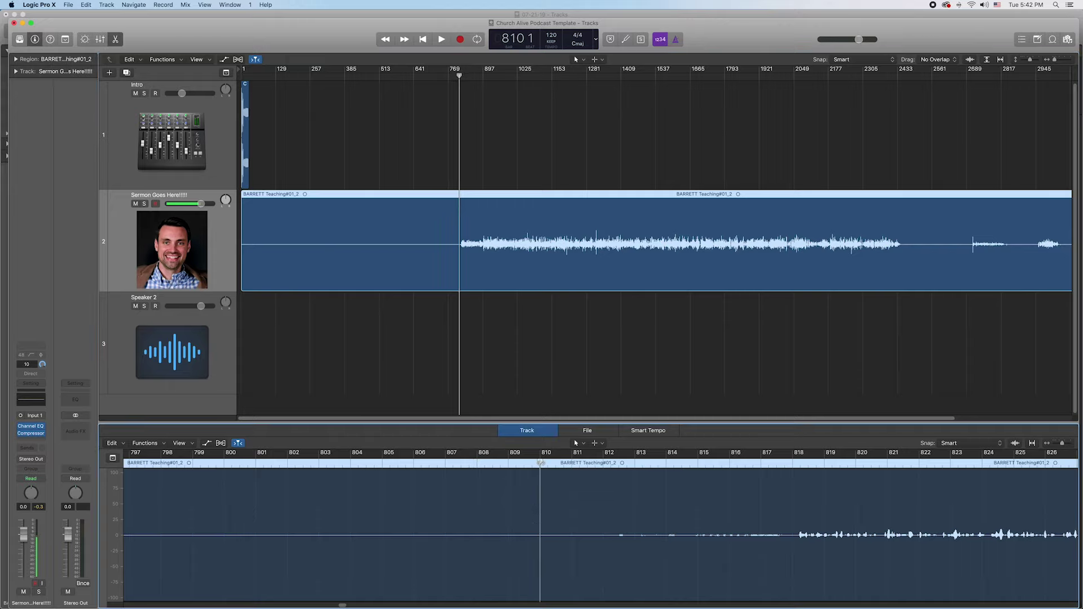
{"action": "left_click_drag", "start_coordinate": [540, 463], "coordinate": [581, 464]}
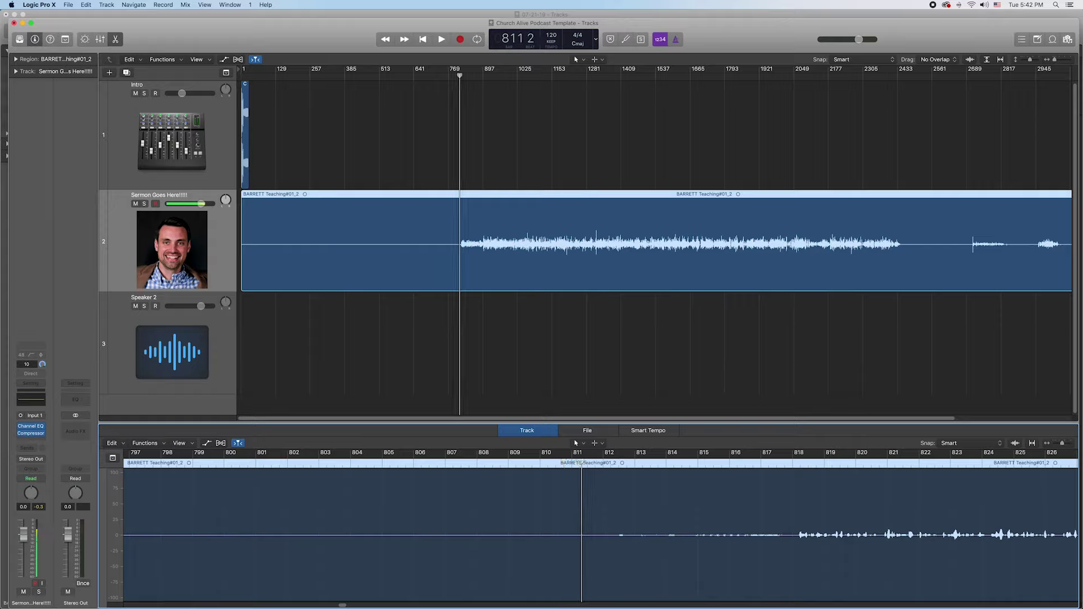
Step: Play from bar 811 with raised volume and stop at 817 4 where speech begins
{"action": "left_click", "coordinate": [443, 40]}
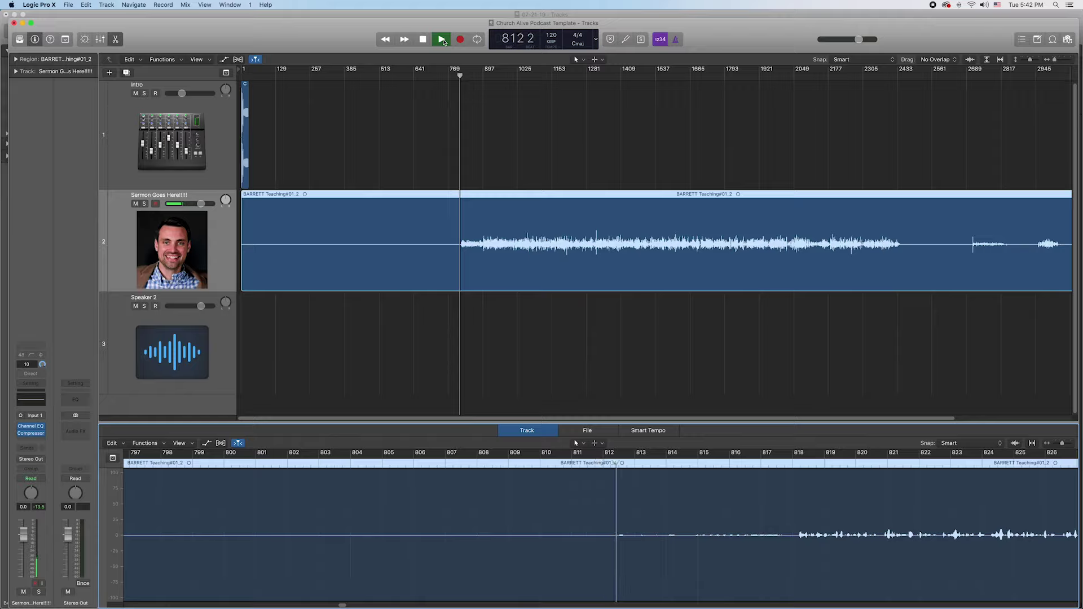
{"action": "key", "text": "XF86AudioRaiseVolume"}
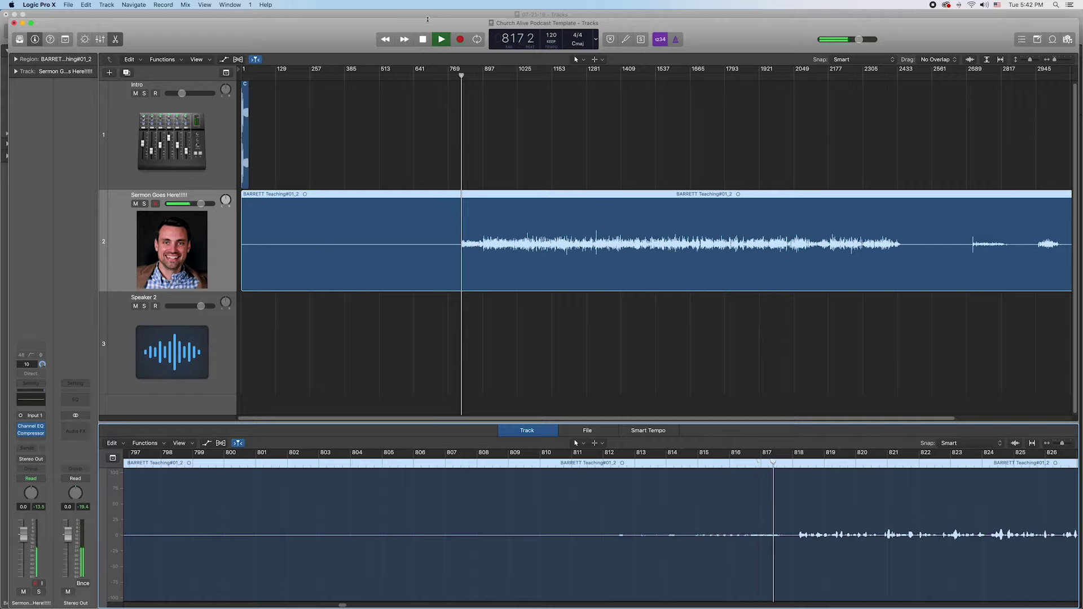
{"action": "left_click", "coordinate": [423, 40]}
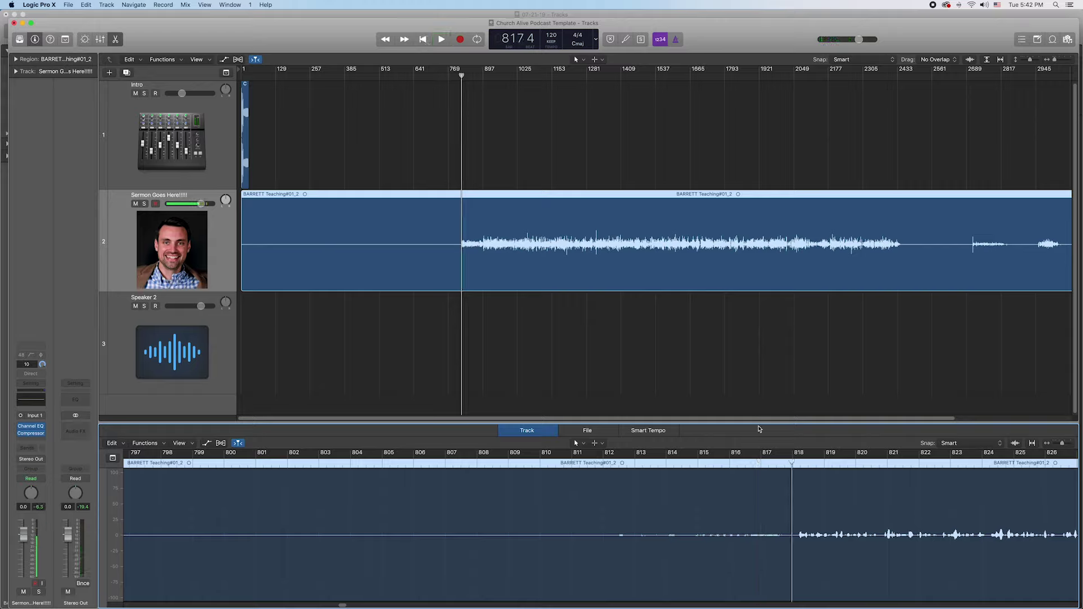
Step: Split the sermon region at bar 817 4 and delete the silent opening piece
{"action": "key", "text": "super+t"}
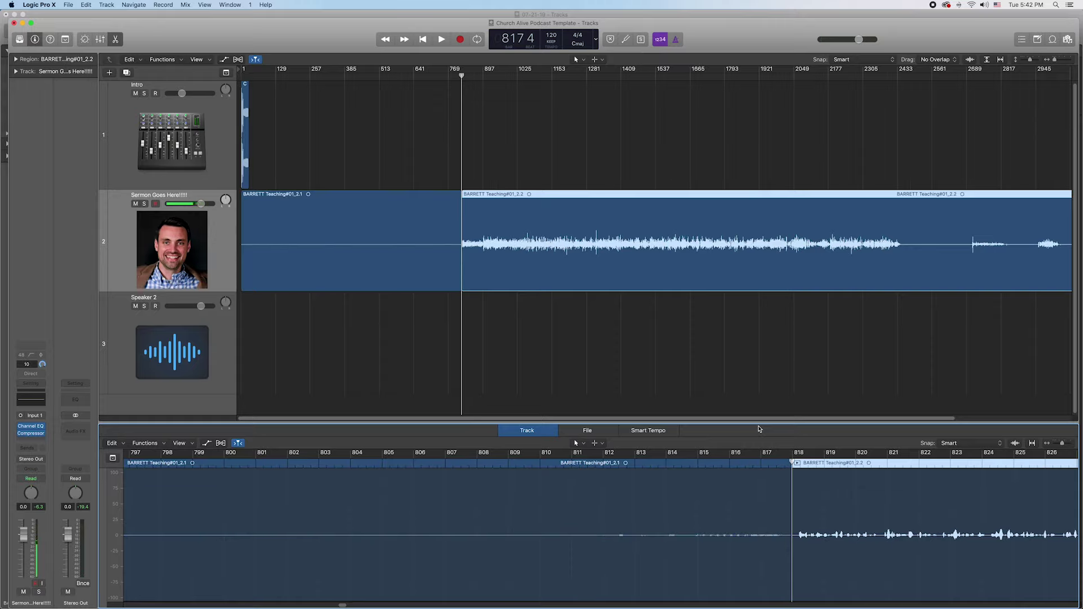
{"action": "left_click", "coordinate": [730, 464]}
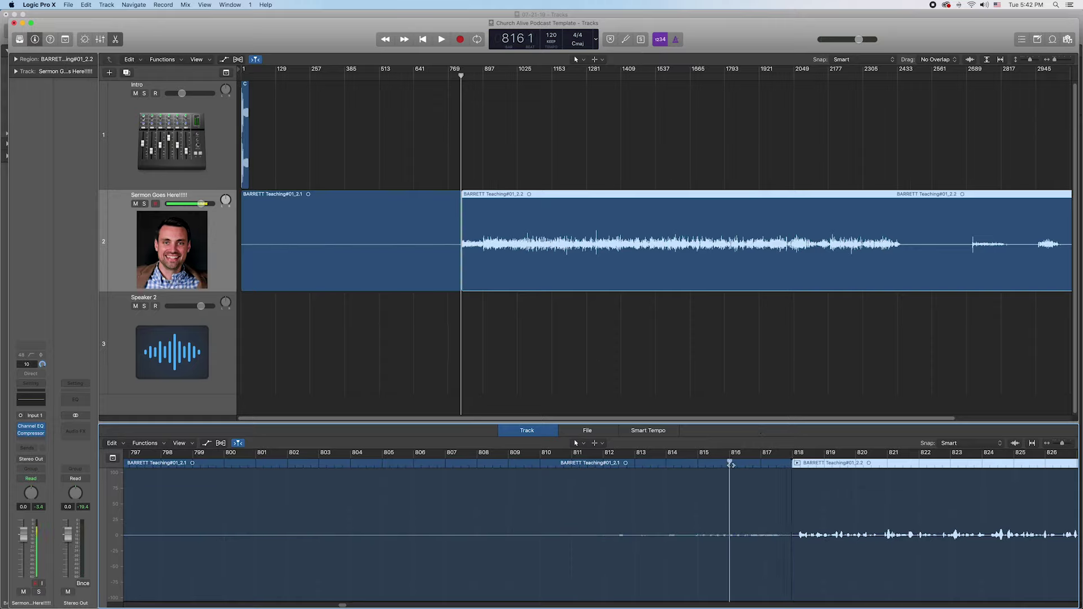
{"action": "left_click", "coordinate": [430, 215]}
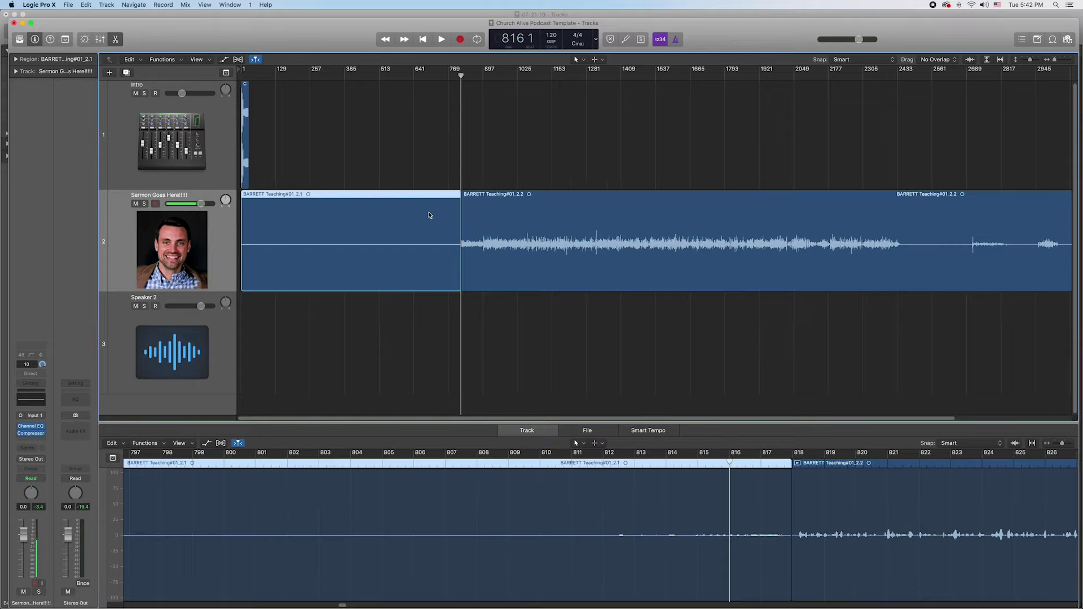
{"action": "key", "text": "BackSpace"}
{"action": "scroll", "coordinate": [580, 204], "scroll_direction": "right", "scroll_amount": 5}
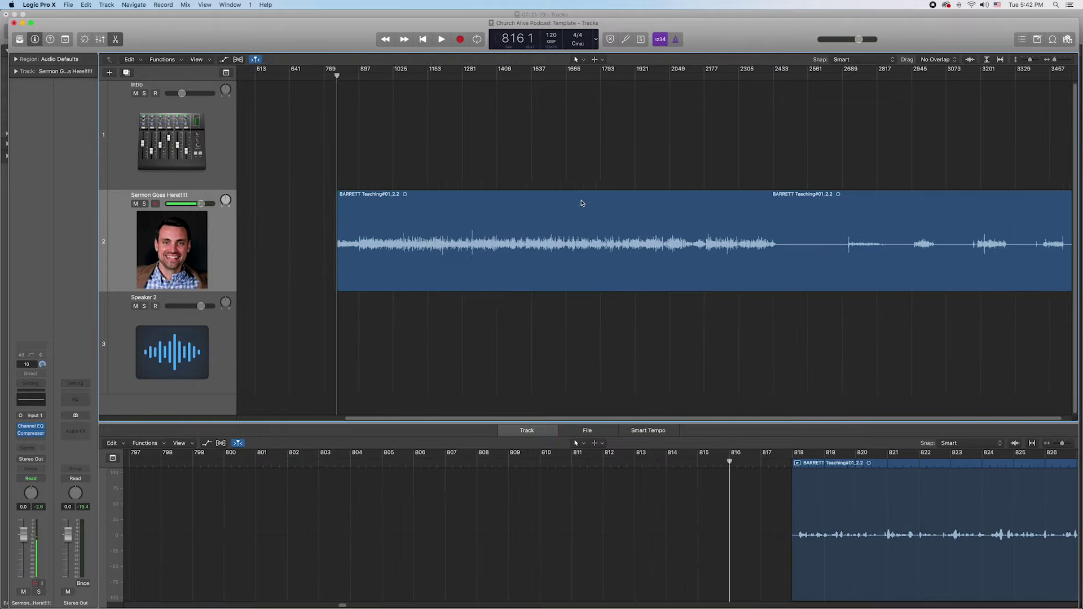
{"action": "scroll", "coordinate": [579, 202], "scroll_direction": "right", "scroll_amount": 2}
{"action": "scroll", "coordinate": [678, 141], "scroll_direction": "left", "scroll_amount": 1}
Step: Move the playhead through bars 2386–2444 to find where the speech ends
{"action": "left_click", "coordinate": [772, 76]}
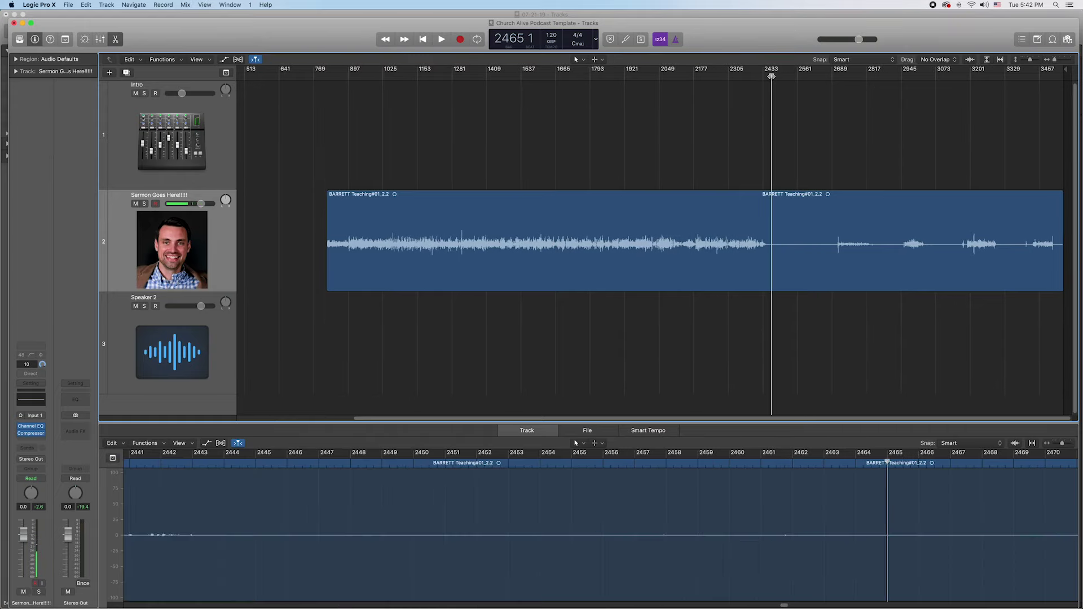
{"action": "scroll", "coordinate": [742, 116], "scroll_direction": "left", "scroll_amount": 2}
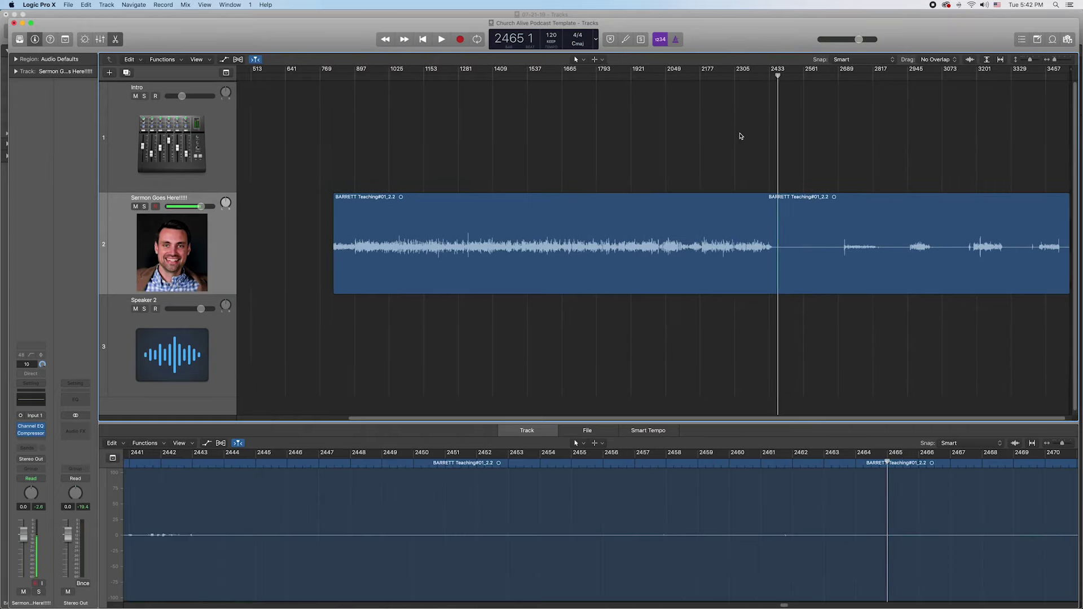
{"action": "left_click", "coordinate": [765, 76]}
{"action": "scroll", "coordinate": [759, 77], "scroll_direction": "right", "scroll_amount": 2}
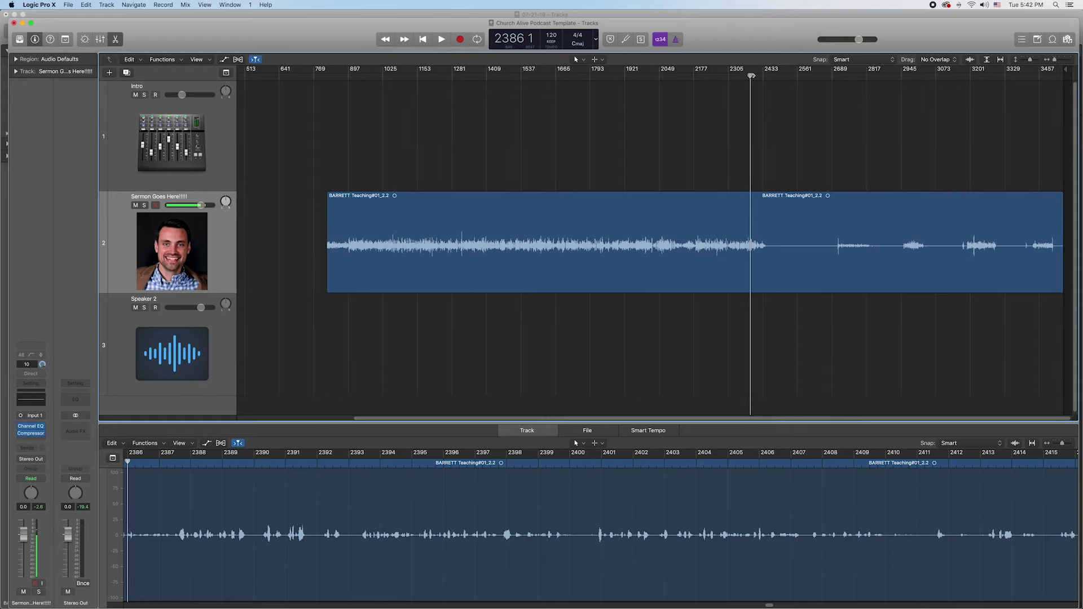
{"action": "left_click", "coordinate": [755, 78]}
{"action": "left_click", "coordinate": [759, 78]}
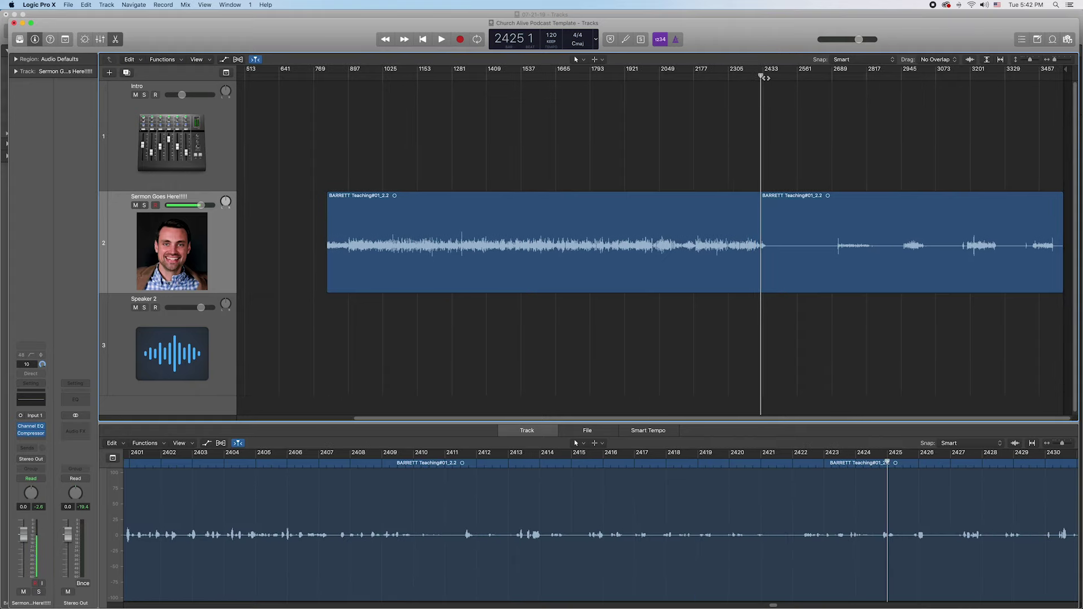
{"action": "left_click", "coordinate": [761, 78]}
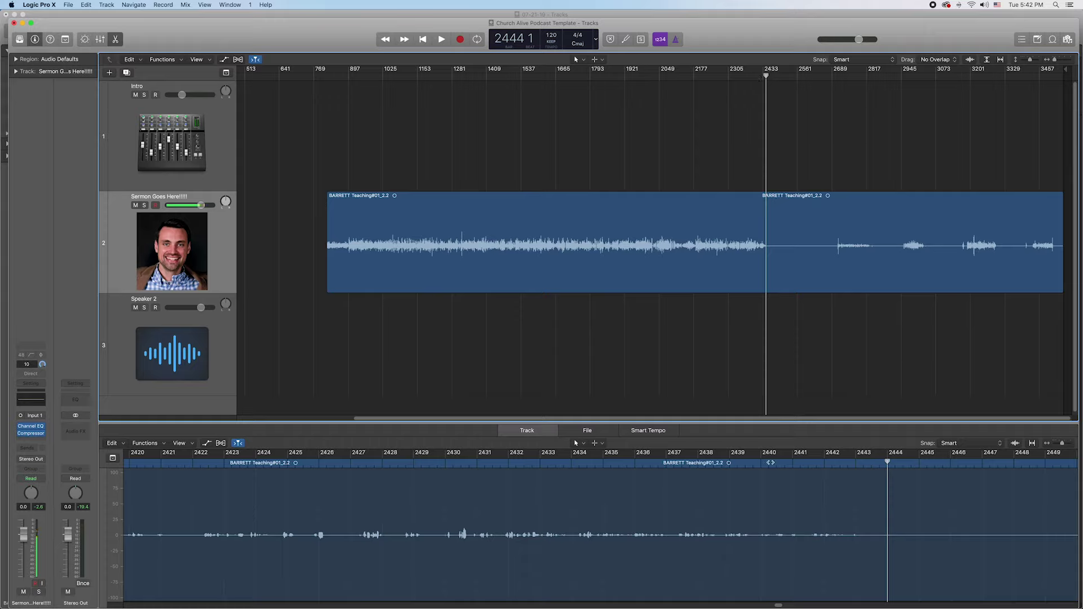
Step: Set the playhead just before the last speech and listen to confirm the ending
{"action": "left_click", "coordinate": [753, 464]}
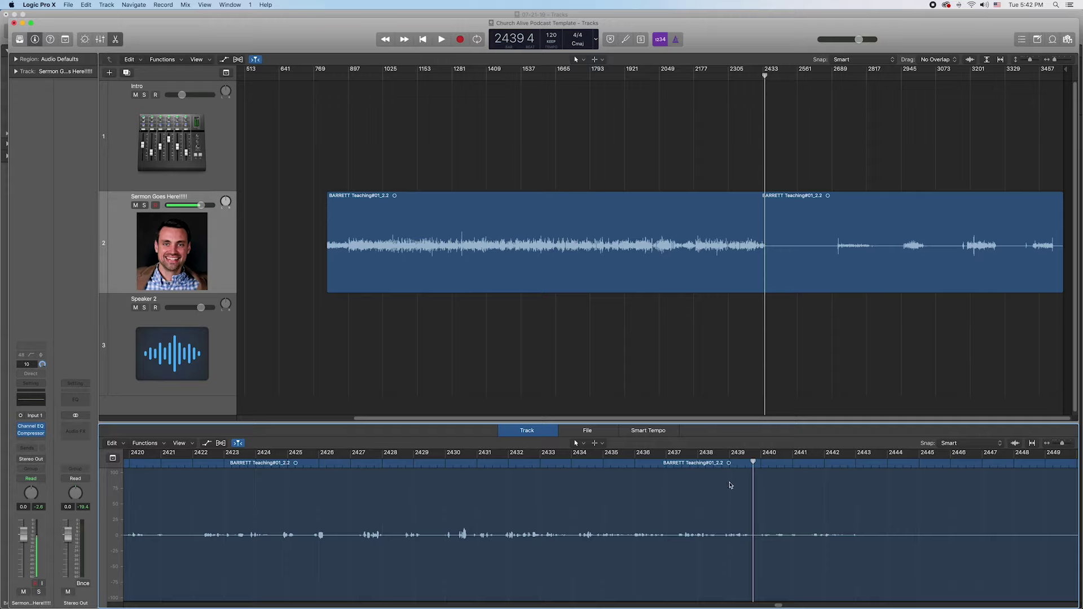
{"action": "left_click", "coordinate": [441, 39]}
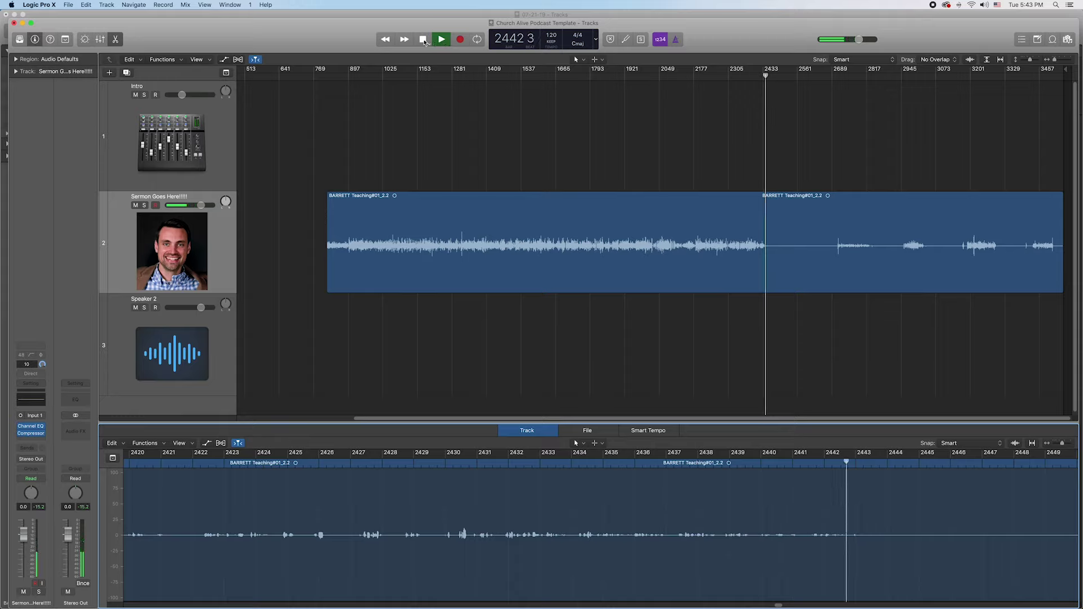
{"action": "left_click", "coordinate": [423, 40]}
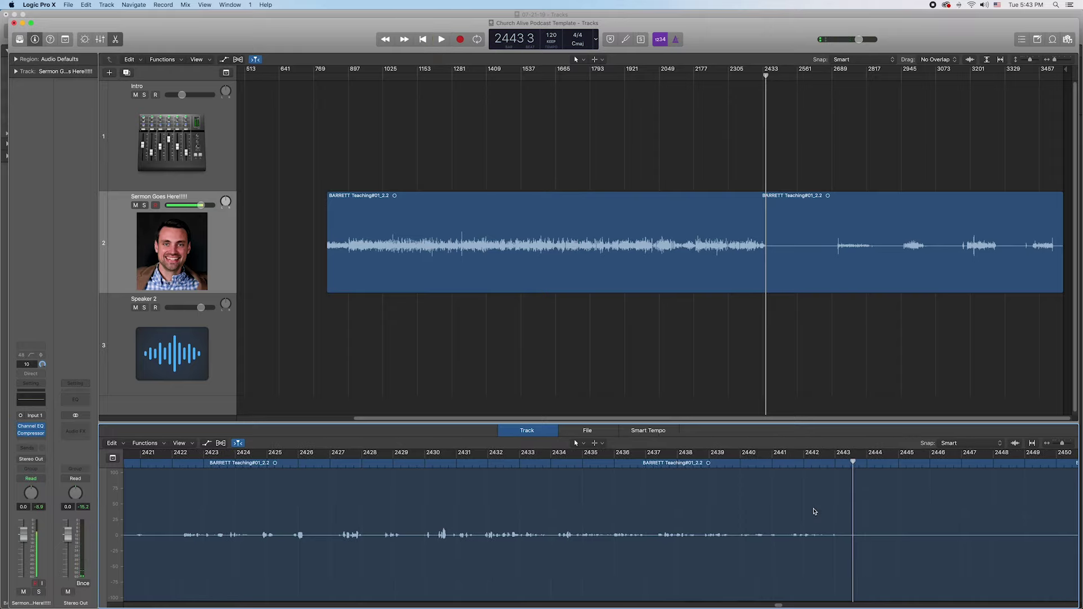
Step: Split the sermon region at bar 2443 and delete the trailing leftover piece
{"action": "scroll", "coordinate": [815, 511], "scroll_direction": "right", "scroll_amount": 1}
{"action": "left_click_drag", "start_coordinate": [853, 461], "coordinate": [843, 461]}
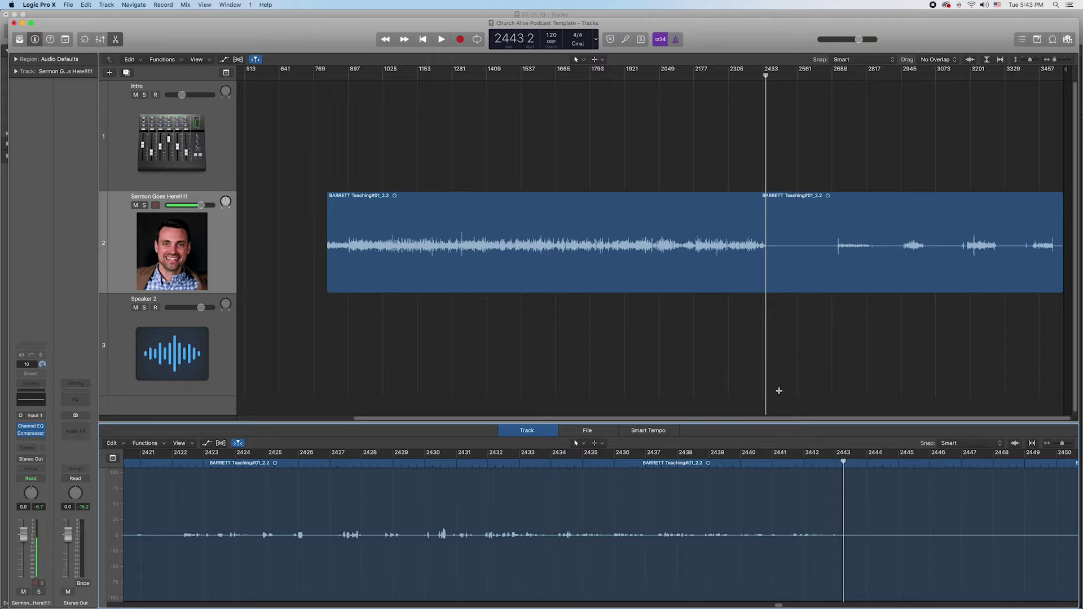
{"action": "left_click", "coordinate": [762, 229]}
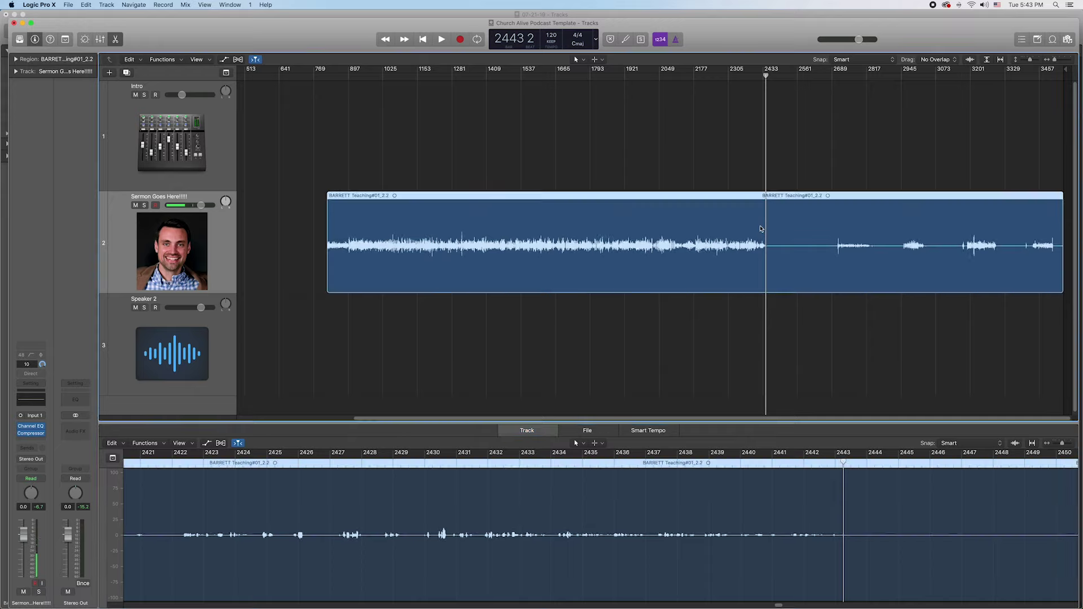
{"action": "key", "text": "super+t"}
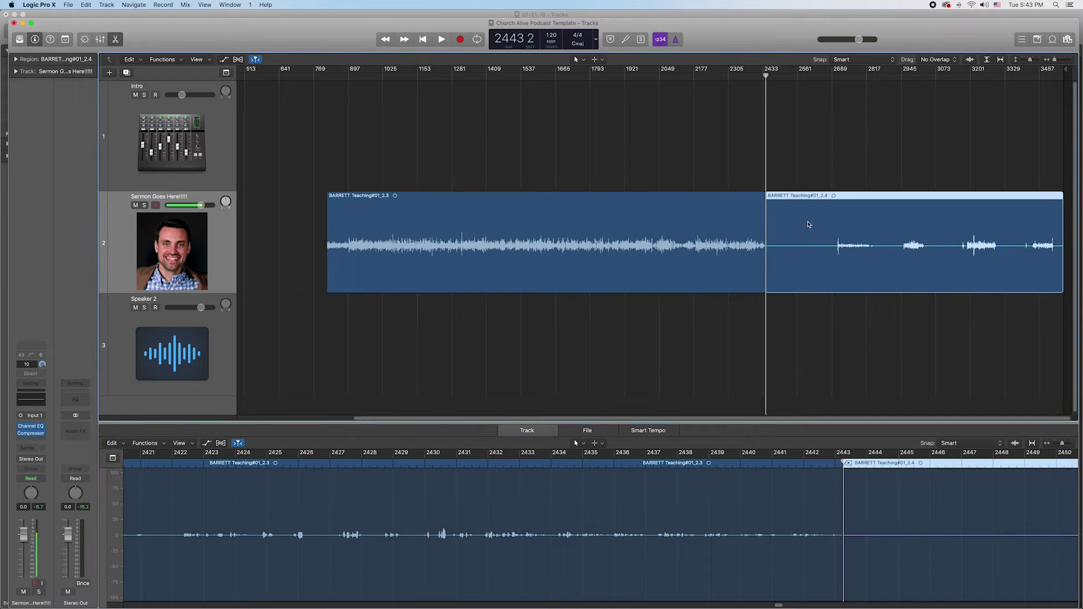
{"action": "key", "text": "Delete"}
Step: Drag the sermon region left to start at bar 30 2 4, right after the Intro
{"action": "scroll", "coordinate": [809, 225], "scroll_direction": "left", "scroll_amount": 10}
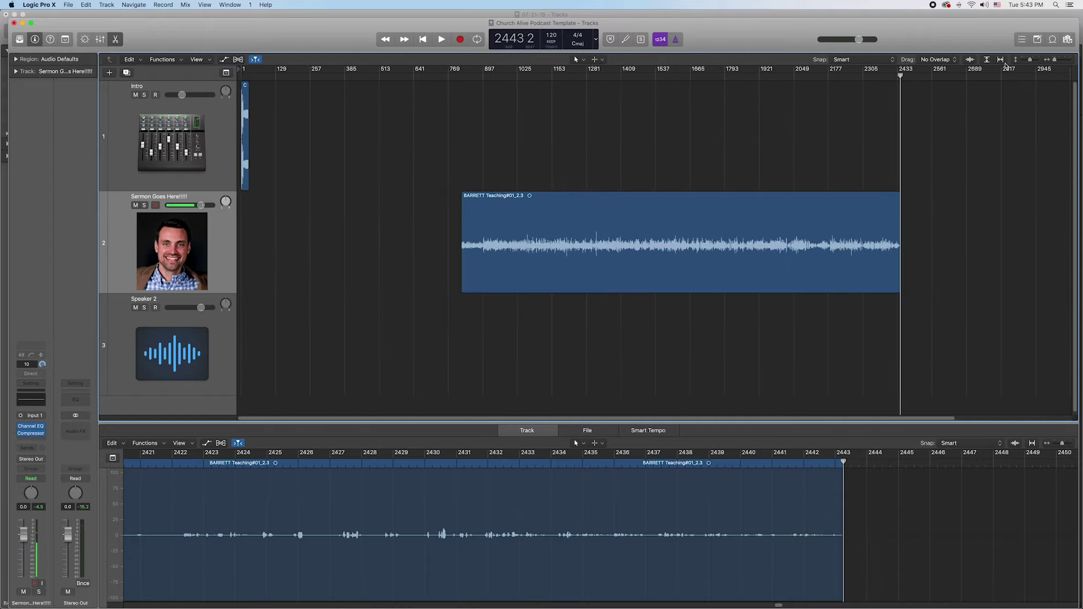
{"action": "left_click_drag", "start_coordinate": [1057, 62], "coordinate": [1061, 62]}
{"action": "scroll", "coordinate": [798, 203], "scroll_direction": "left", "scroll_amount": 15}
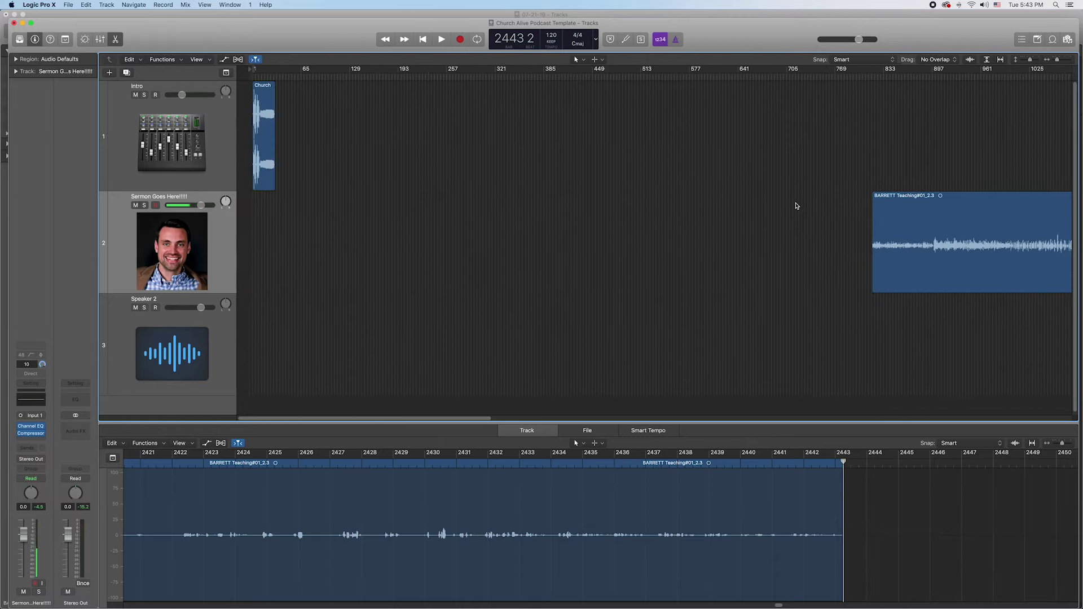
{"action": "left_click_drag", "start_coordinate": [897, 225], "coordinate": [299, 225]}
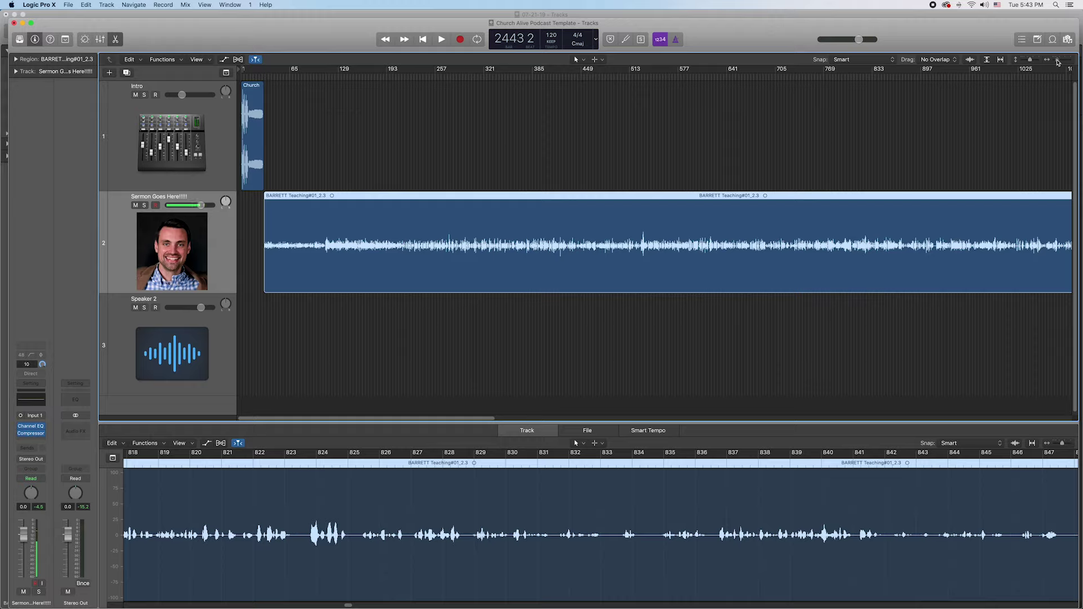
{"action": "left_click_drag", "start_coordinate": [1058, 60], "coordinate": [1065, 60]}
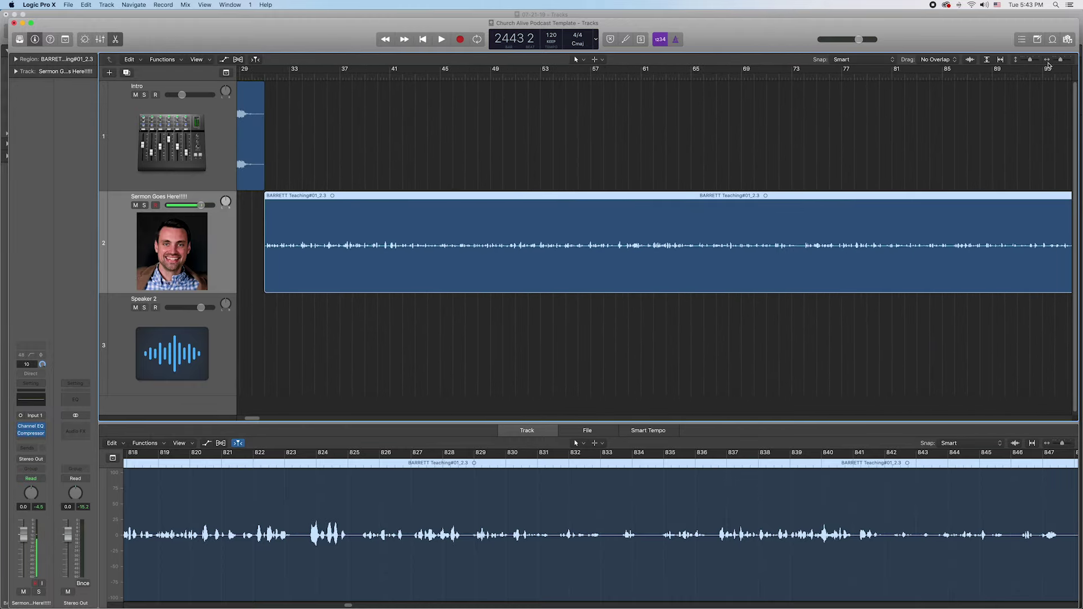
{"action": "scroll", "coordinate": [573, 160], "scroll_direction": "left", "scroll_amount": 10}
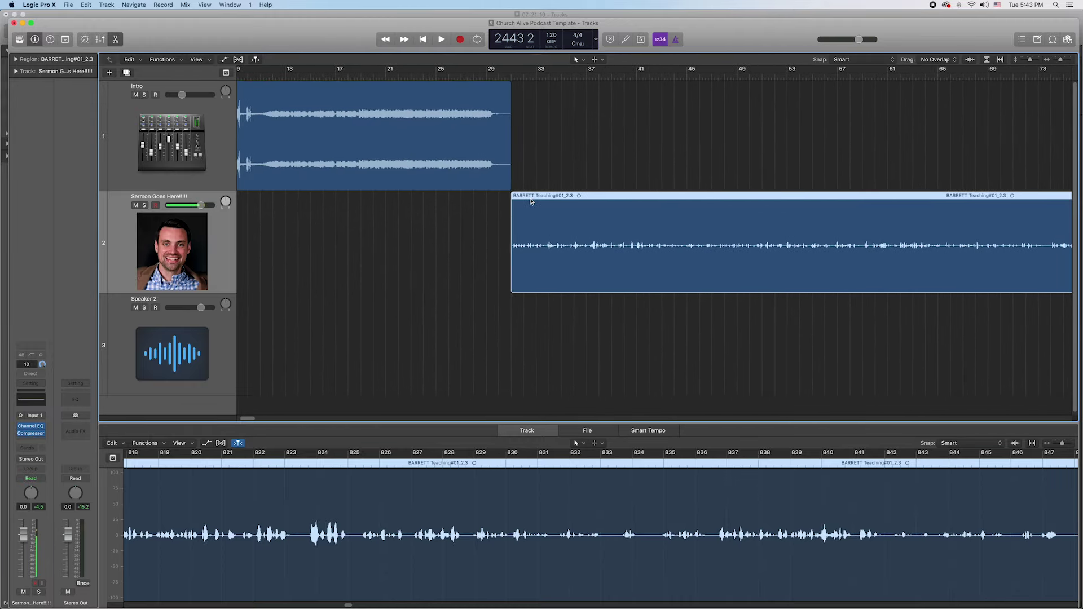
{"action": "left_click_drag", "start_coordinate": [534, 201], "coordinate": [500, 206]}
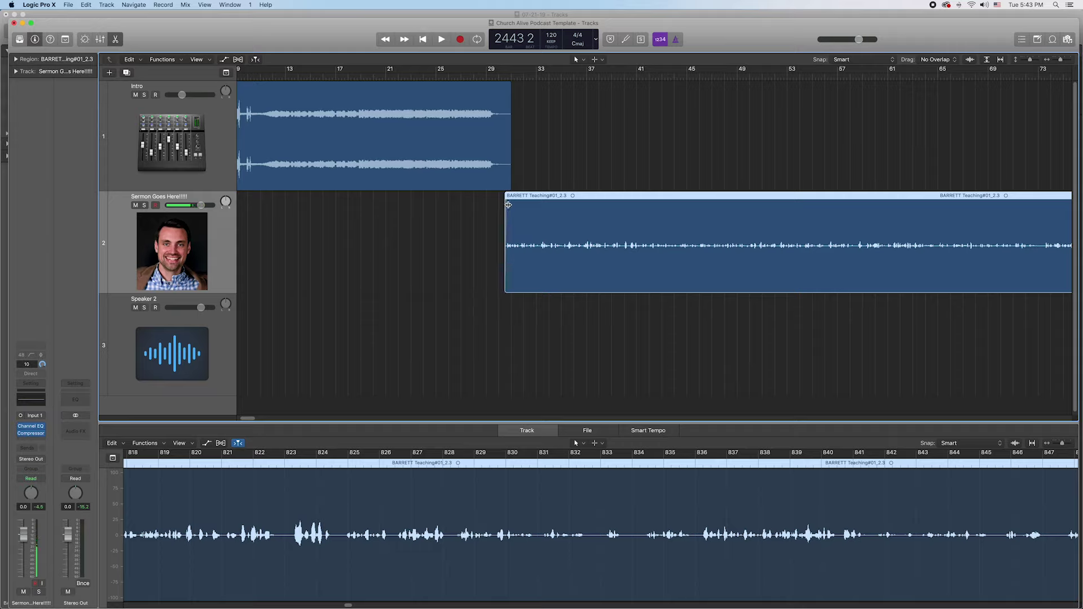
Step: Add a fade-out to the sermon region's end near bar 1655
{"action": "left_click", "coordinate": [509, 205]}
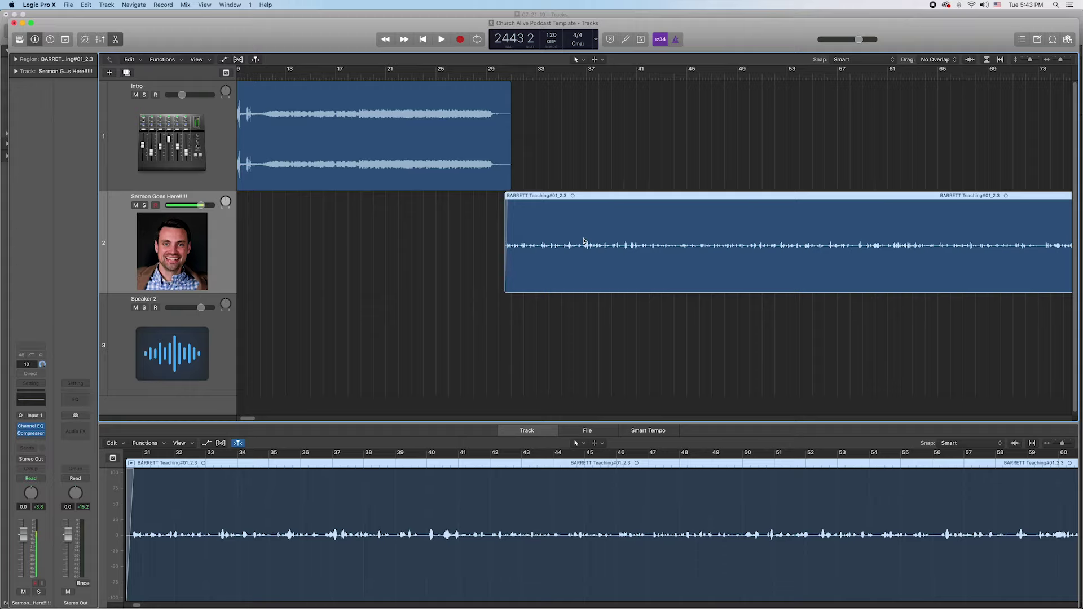
{"action": "scroll", "coordinate": [584, 241], "scroll_direction": "right", "scroll_amount": 20}
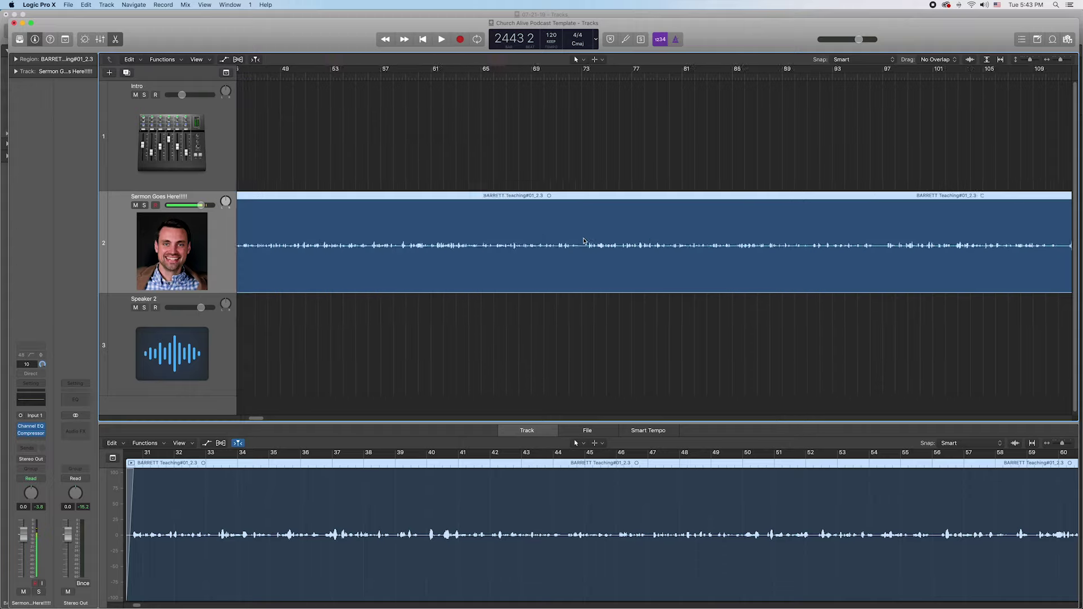
{"action": "scroll", "coordinate": [584, 242], "scroll_direction": "right", "scroll_amount": 18}
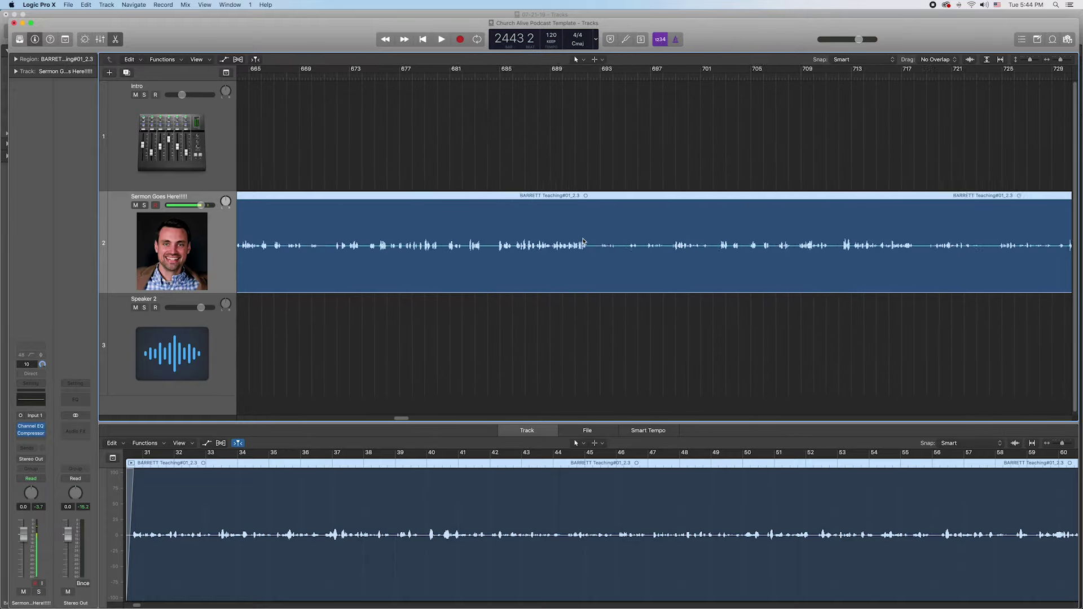
{"action": "scroll", "coordinate": [584, 241], "scroll_direction": "right", "scroll_amount": 20}
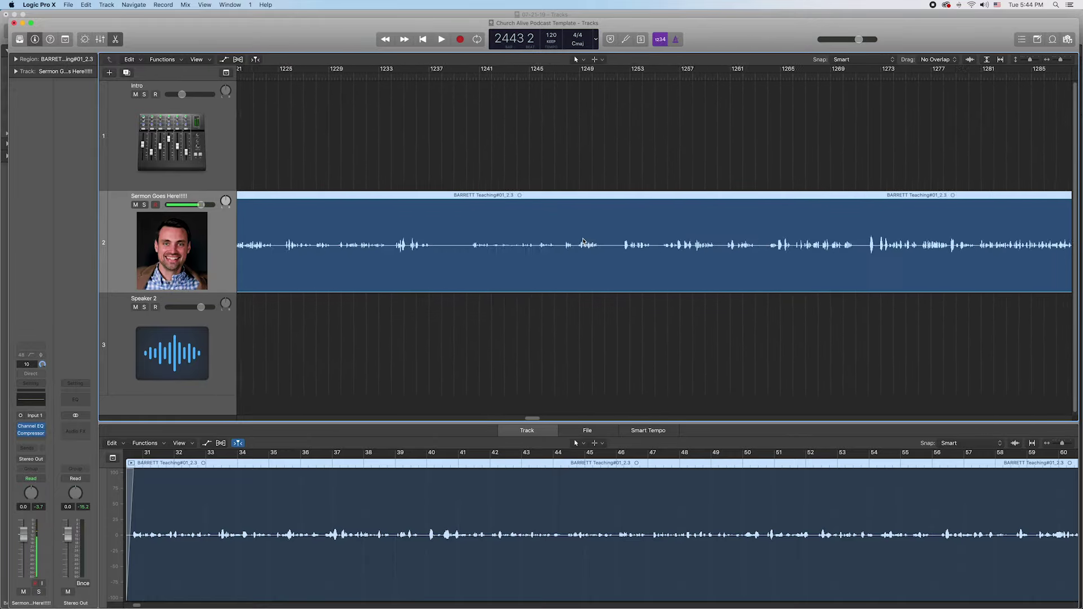
{"action": "scroll", "coordinate": [584, 241], "scroll_direction": "left", "scroll_amount": 3}
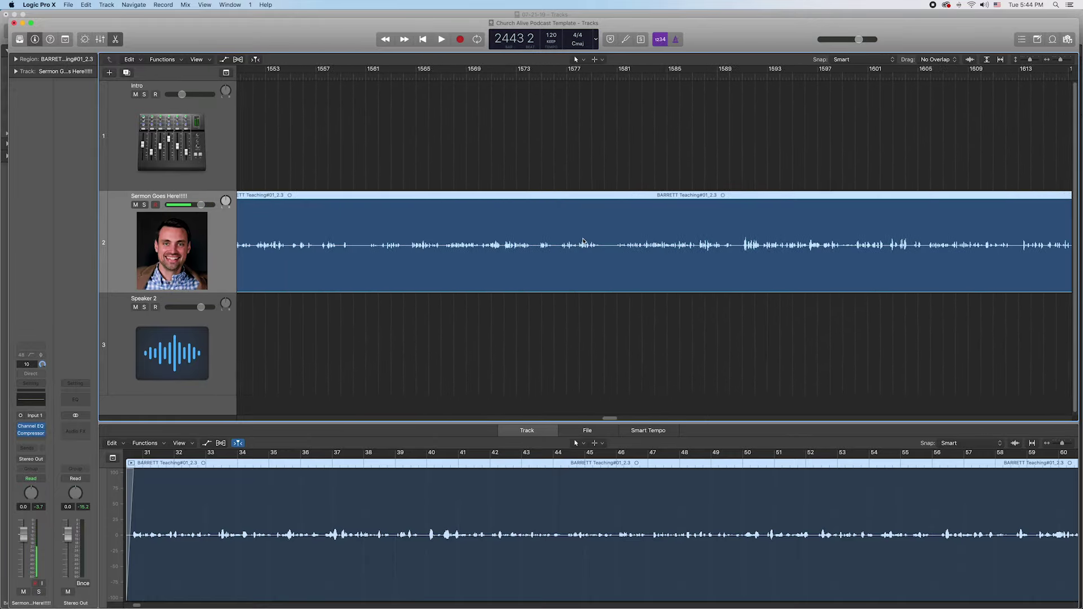
{"action": "scroll", "coordinate": [575, 236], "scroll_direction": "right", "scroll_amount": 4}
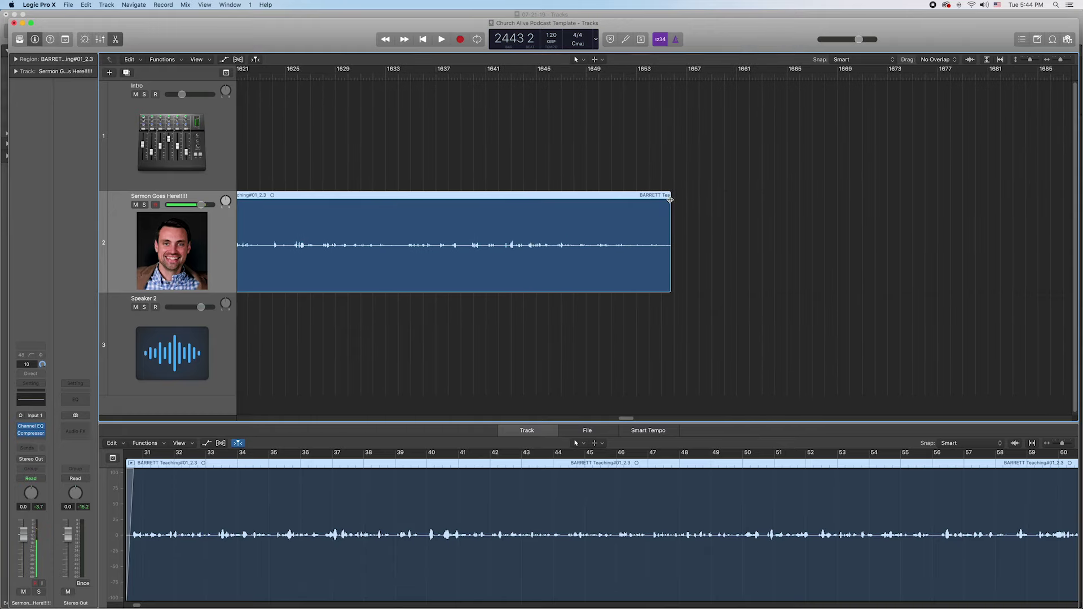
{"action": "left_click_drag", "start_coordinate": [670, 200], "coordinate": [665, 202]}
{"action": "scroll", "coordinate": [603, 218], "scroll_direction": "left", "scroll_amount": 10}
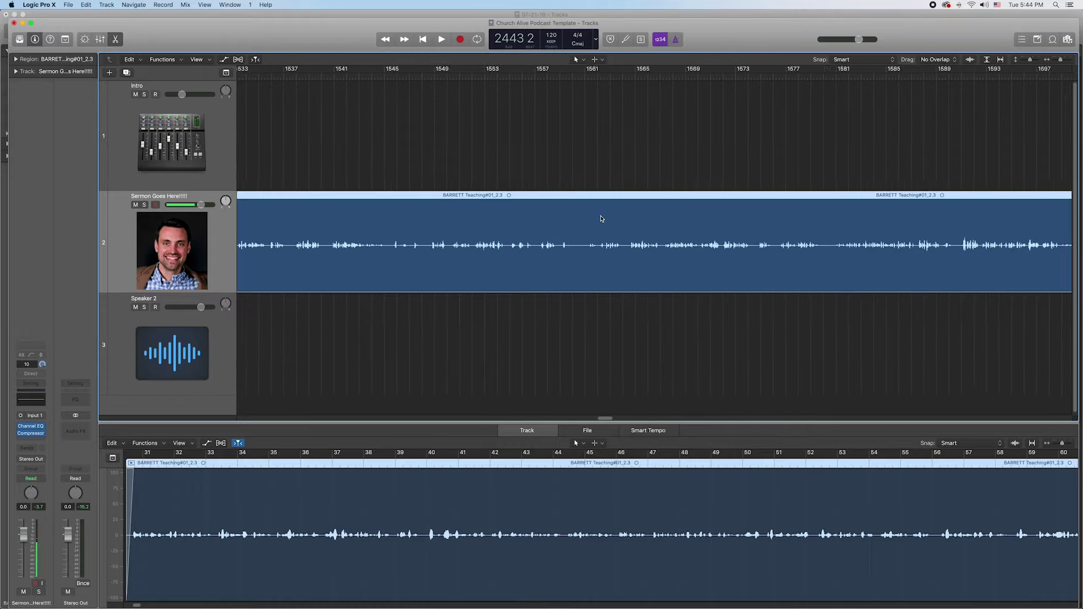
{"action": "scroll", "coordinate": [604, 218], "scroll_direction": "left", "scroll_amount": 20}
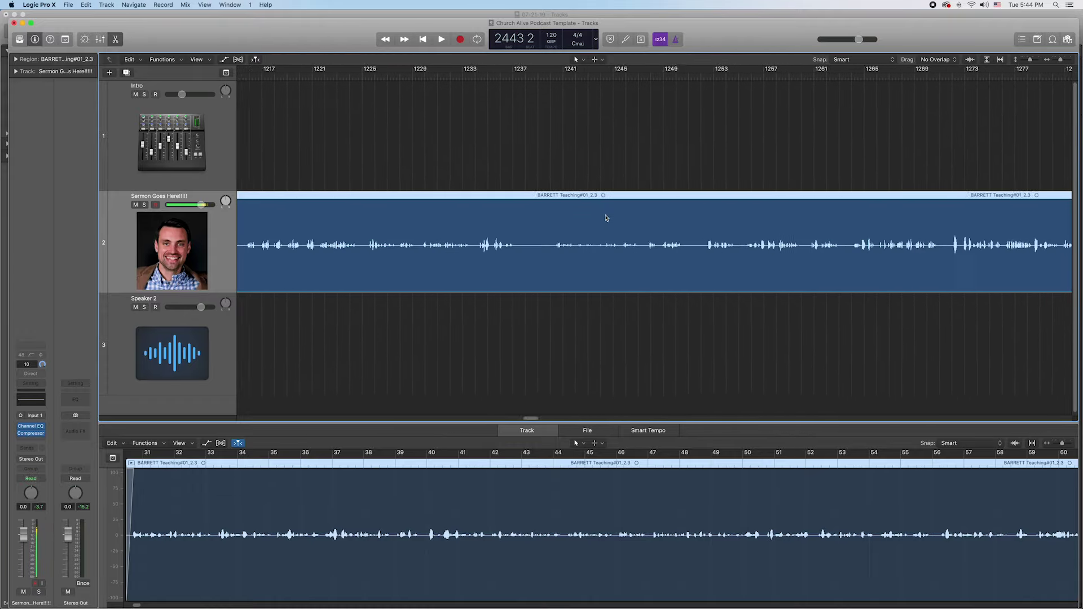
{"action": "scroll", "coordinate": [604, 219], "scroll_direction": "left", "scroll_amount": 20}
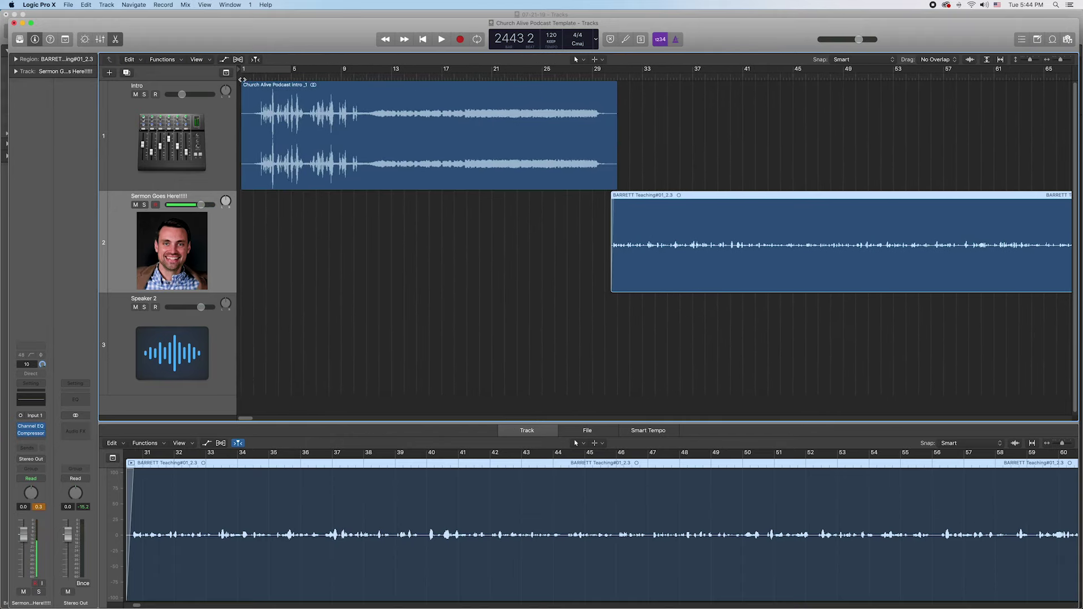
{"action": "key", "text": "Return"}
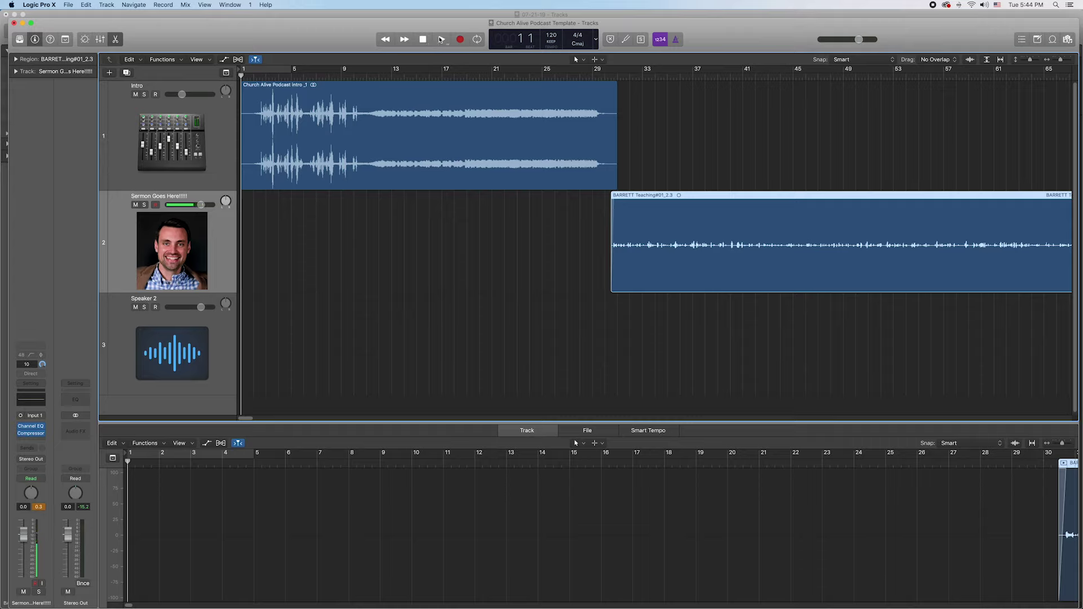
{"action": "left_click", "coordinate": [442, 39]}
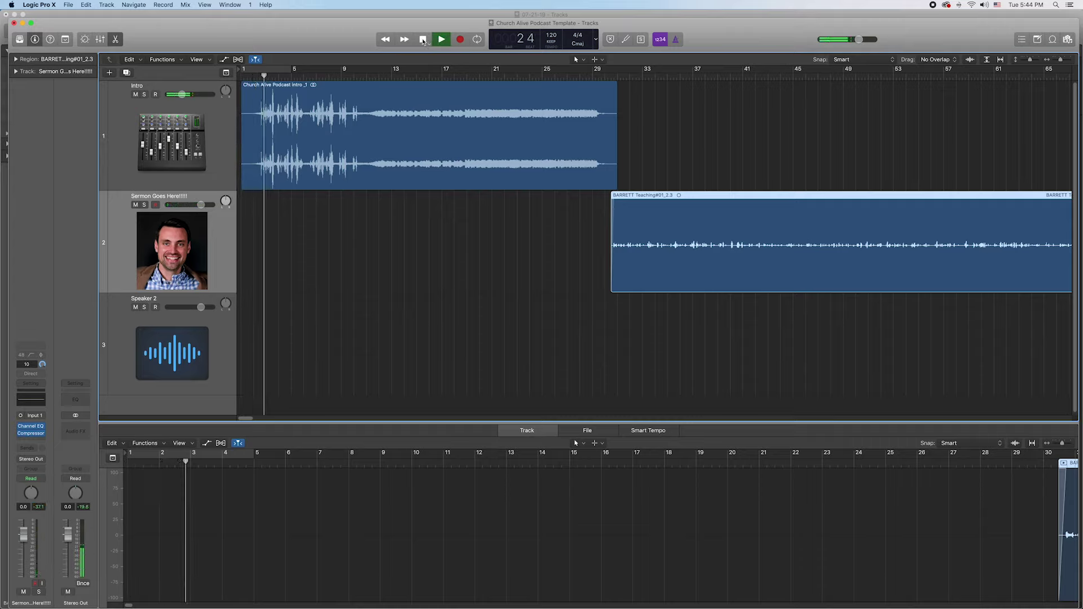
{"action": "left_click", "coordinate": [422, 39]}
{"action": "left_click_drag", "start_coordinate": [268, 69], "coordinate": [590, 67]}
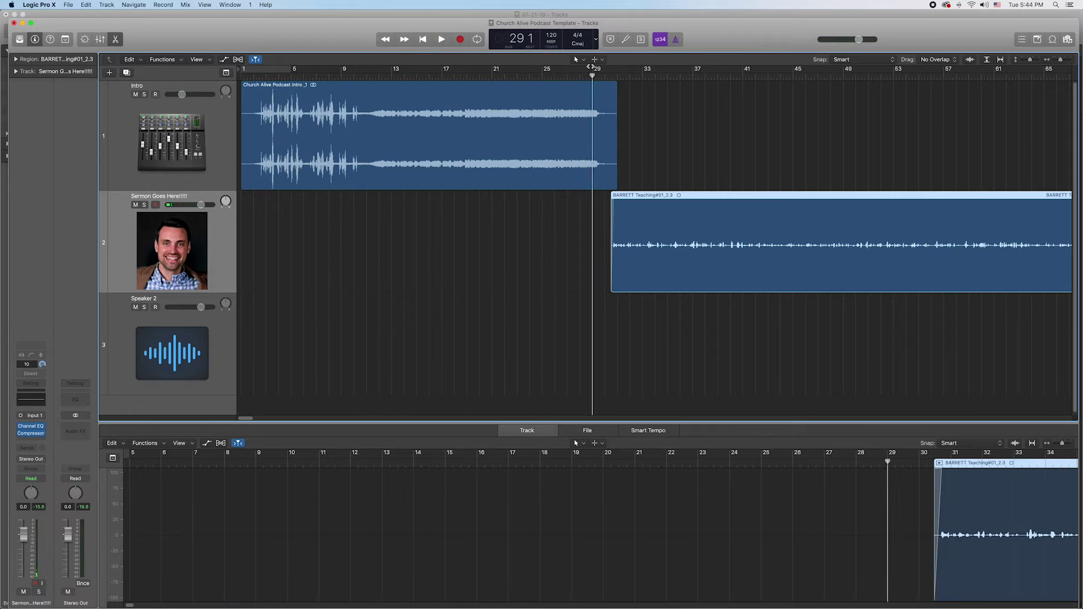
{"action": "left_click", "coordinate": [442, 40]}
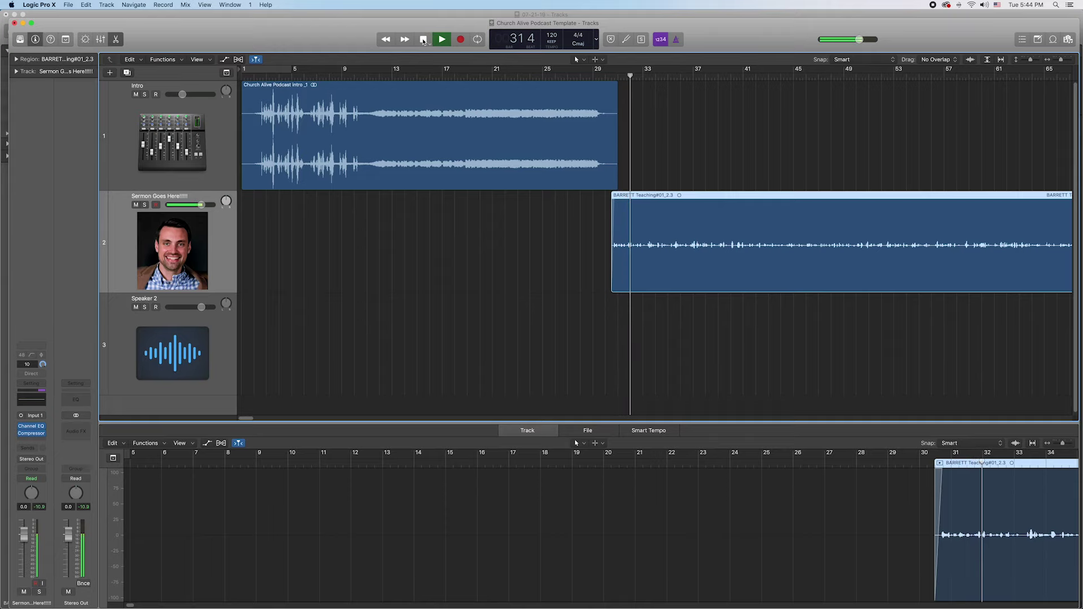
{"action": "left_click", "coordinate": [423, 40]}
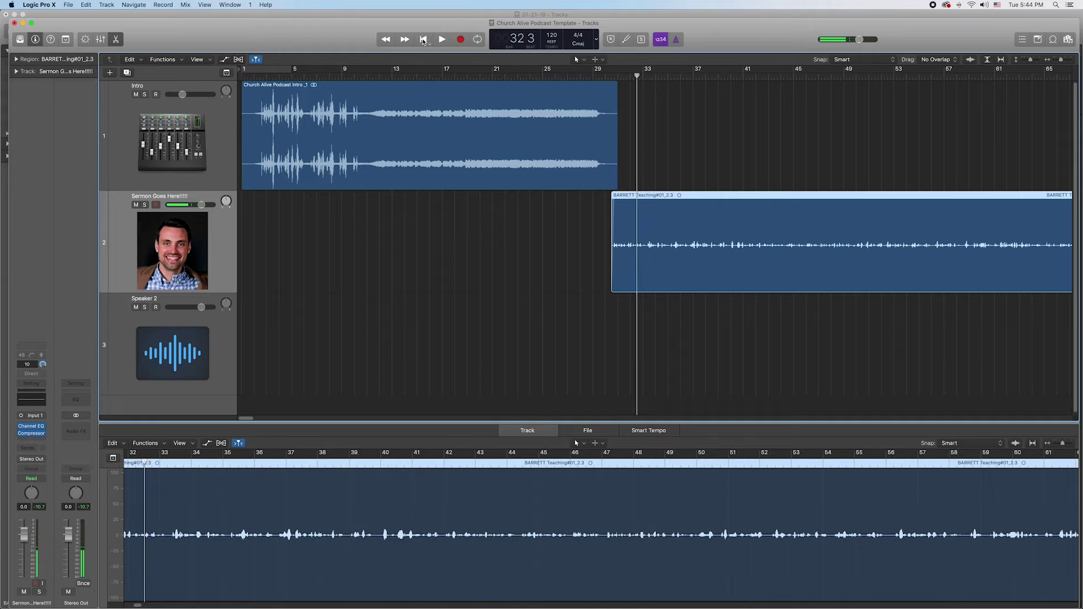
{"action": "scroll", "coordinate": [625, 100], "scroll_direction": "left", "scroll_amount": 2}
{"action": "left_click", "coordinate": [242, 77]}
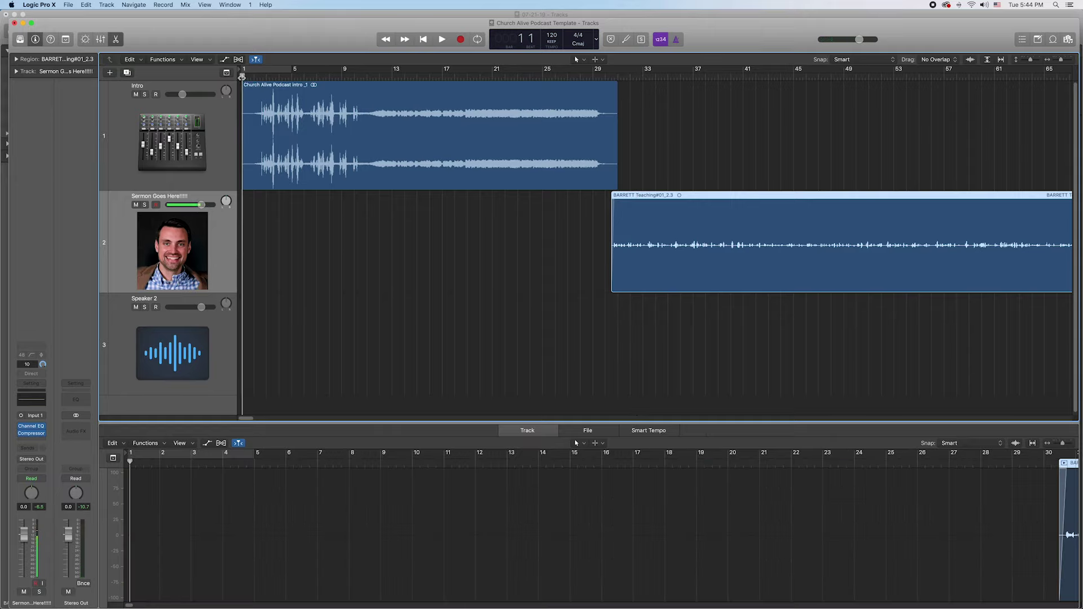
{"action": "key", "text": "space"}
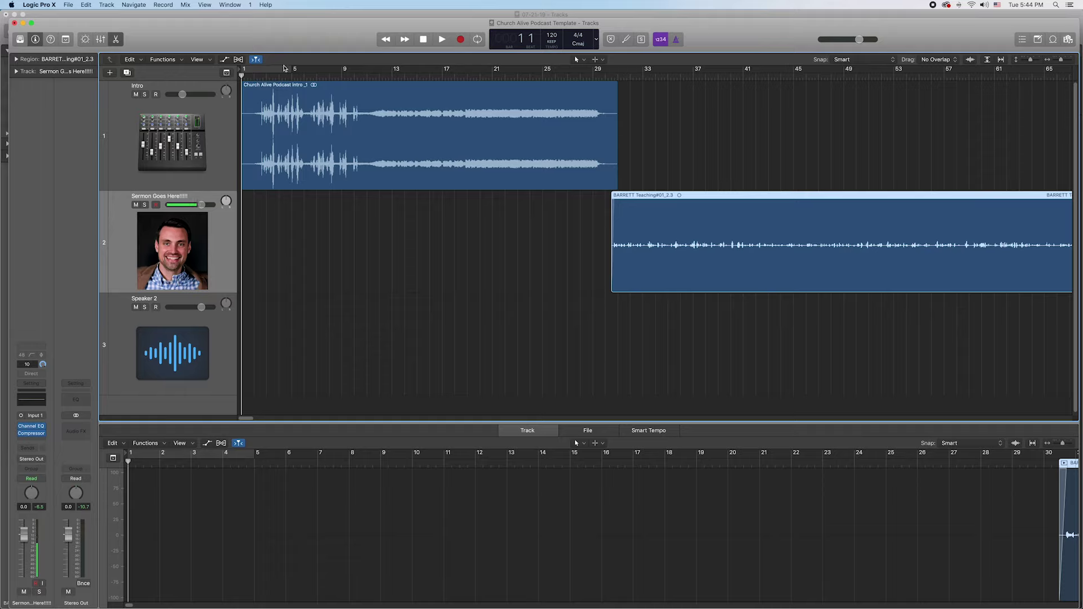
{"action": "key", "text": "super+b"}
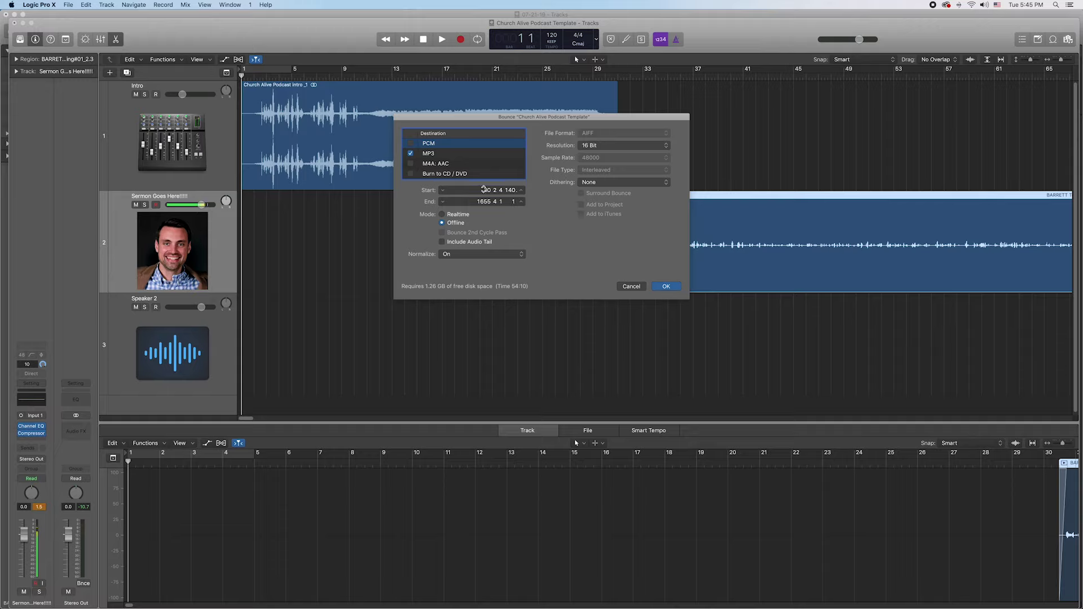
Step: Set the MP3 bounce start to 1 1 1 1, then edit the end position
{"action": "double_click", "coordinate": [484, 190]}
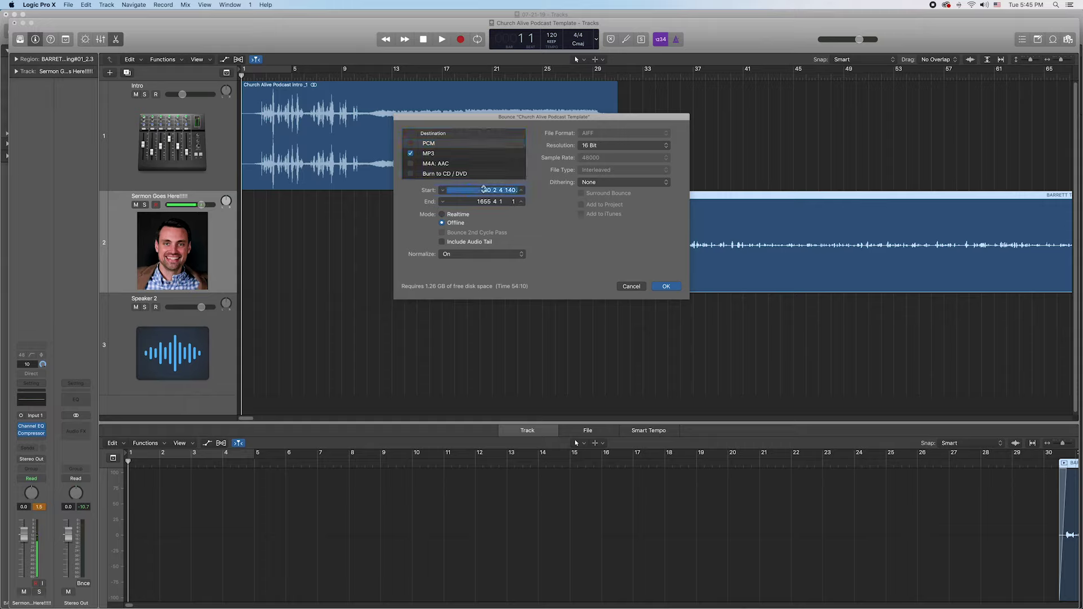
{"action": "type", "text": "1"}
{"action": "double_click", "coordinate": [486, 202]}
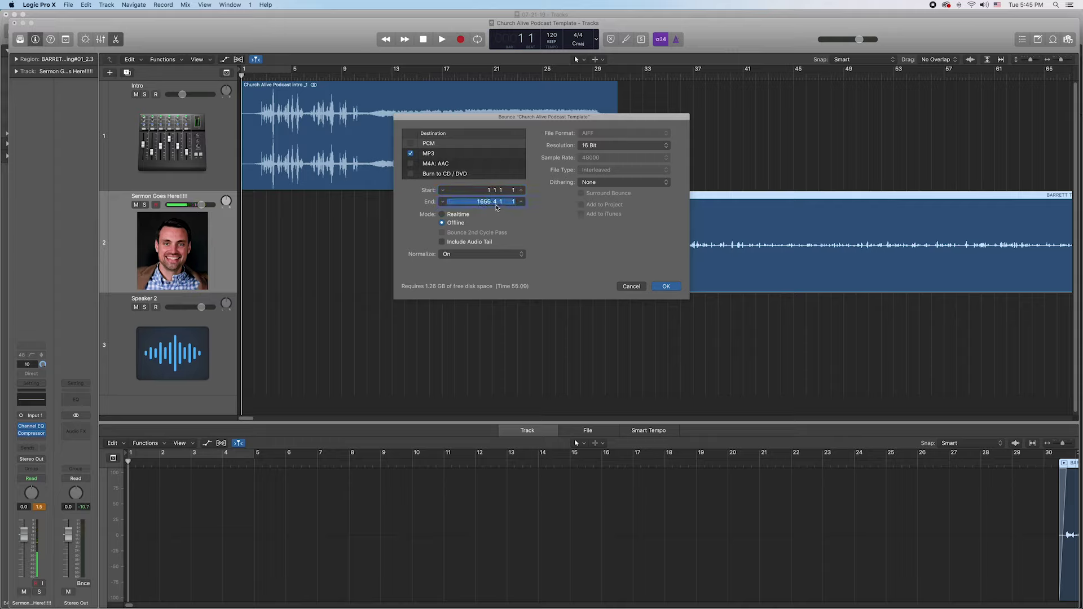
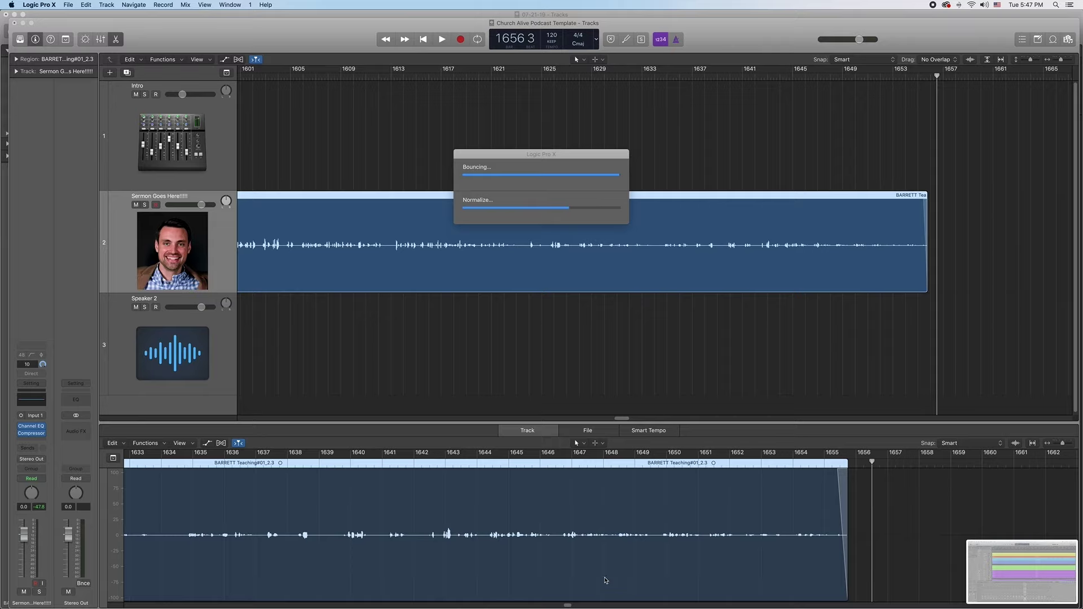
Step: In Safari, open Clover Greenhouse, Subsplash Dashboard and Gmail from favourites in three tabs
{"action": "mouse_move", "coordinate": [417, 592]}
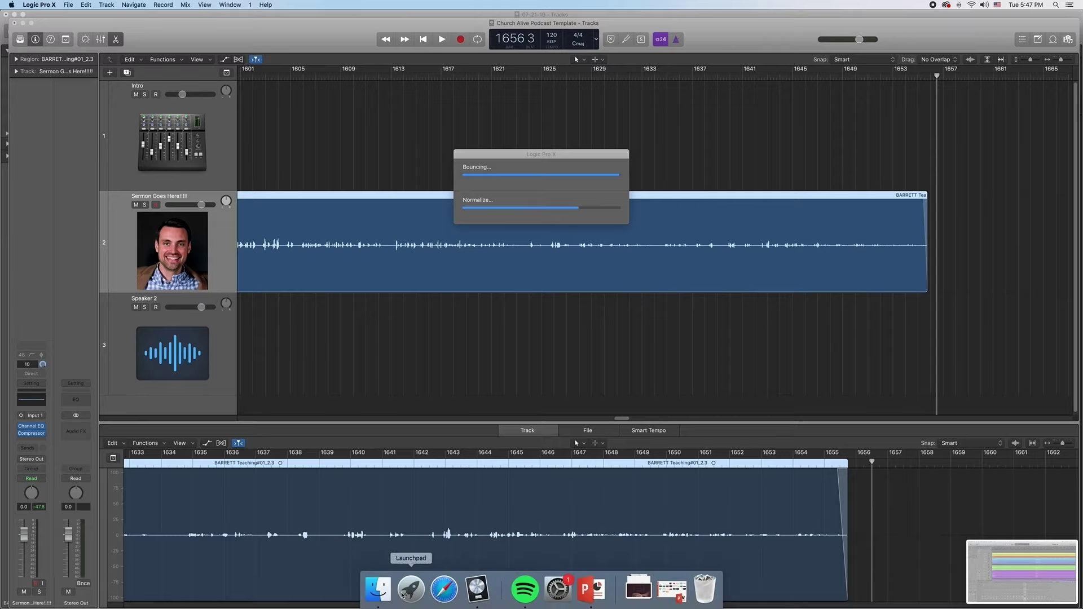
{"action": "left_click", "coordinate": [443, 593]}
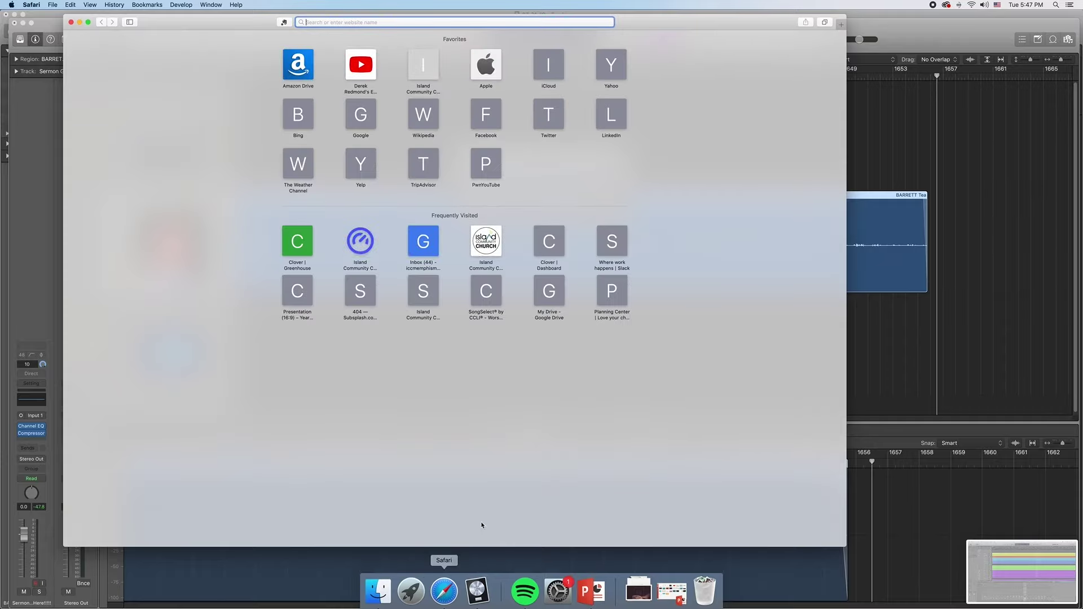
{"action": "left_click", "coordinate": [299, 246]}
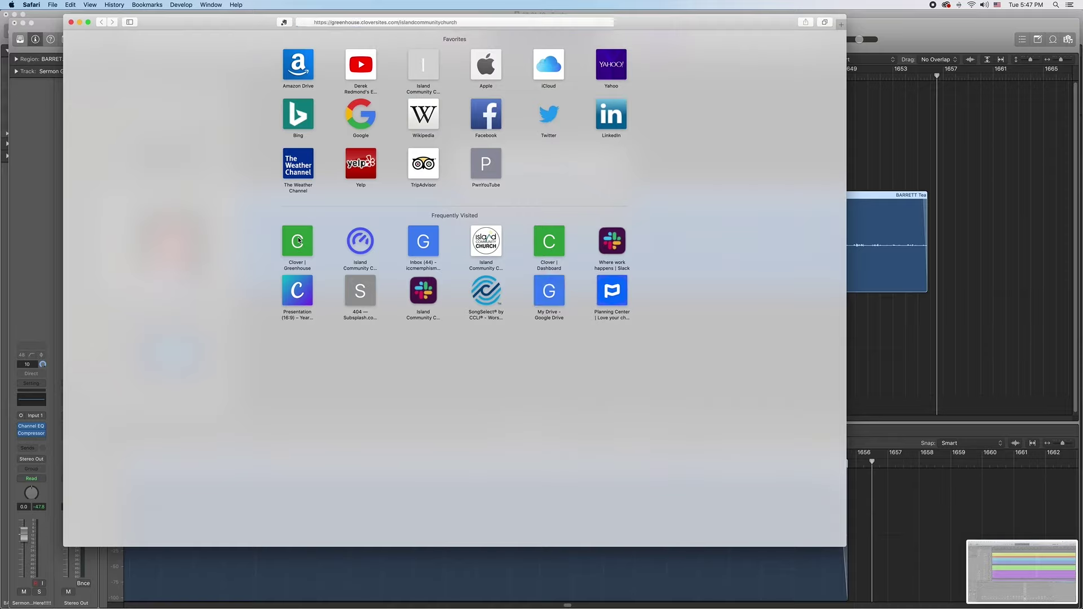
{"action": "left_click", "coordinate": [841, 25]}
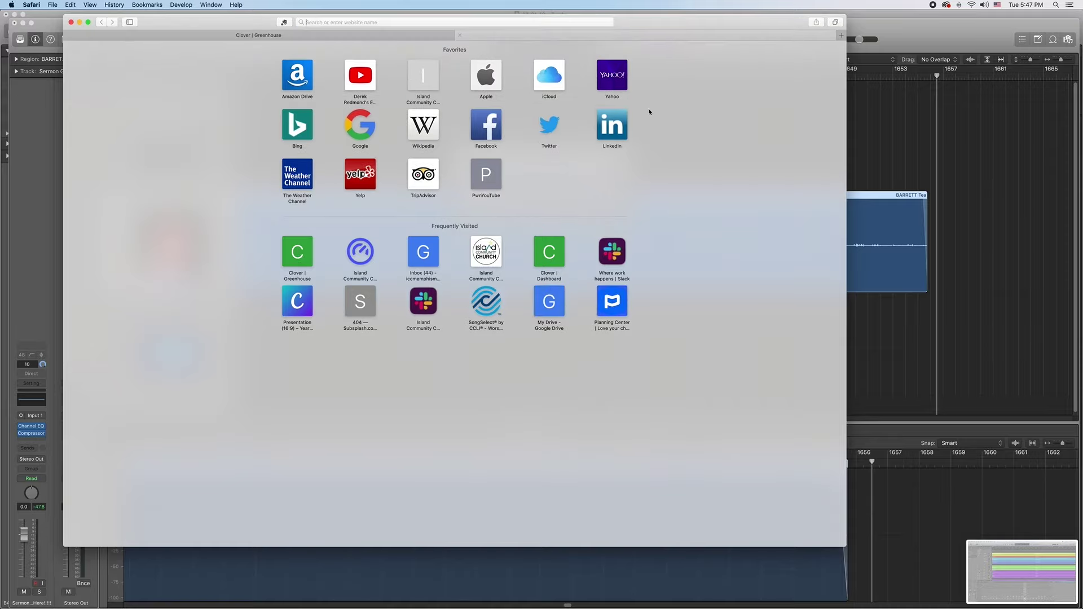
{"action": "left_click", "coordinate": [367, 263]}
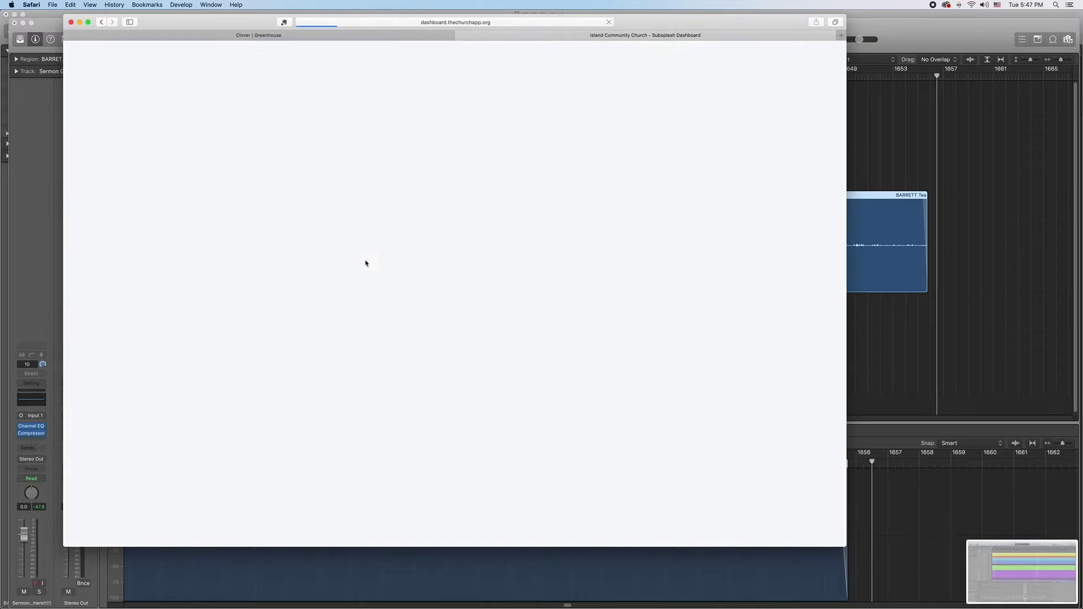
{"action": "left_click", "coordinate": [841, 35]}
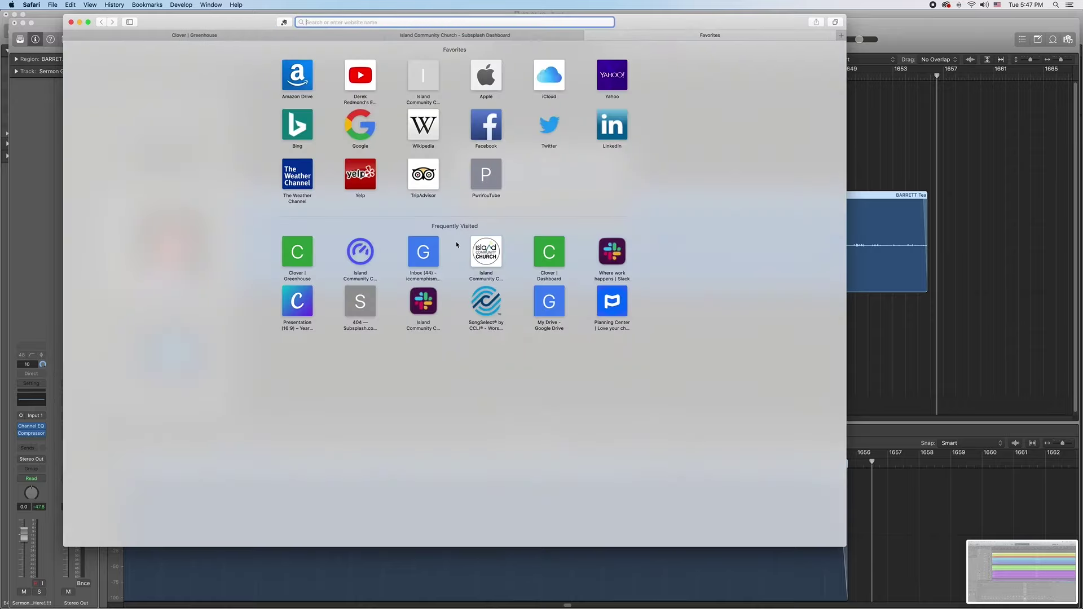
{"action": "left_click", "coordinate": [428, 261]}
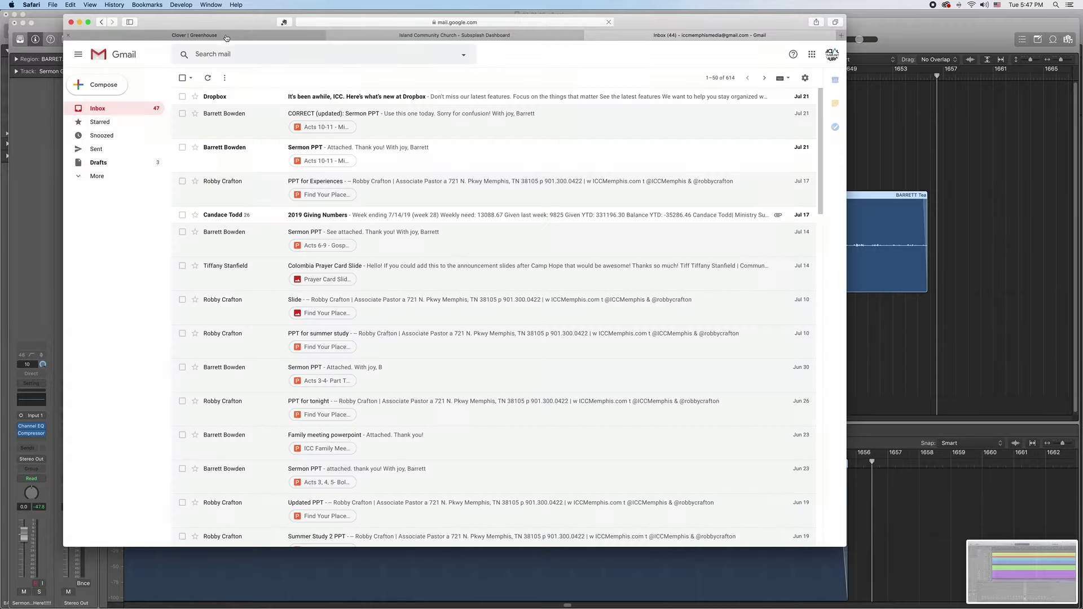
Step: Sign in to Clover and Subsplash Dashboard with the saved autofill logins
{"action": "left_click", "coordinate": [194, 35]}
{"action": "left_click", "coordinate": [199, 297]}
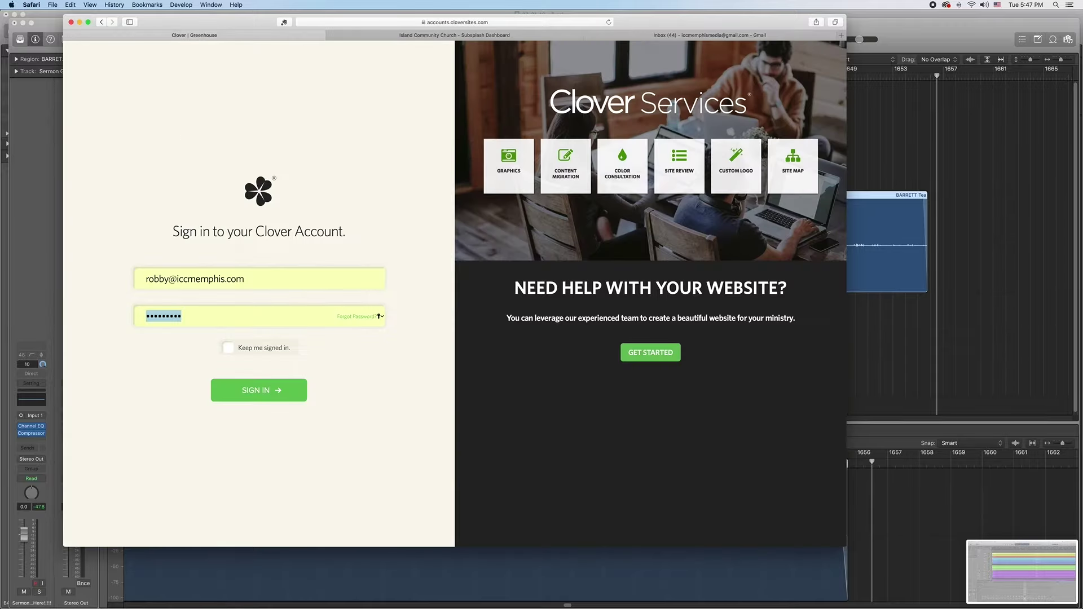
{"action": "key", "text": "Return"}
{"action": "left_click", "coordinate": [427, 35]}
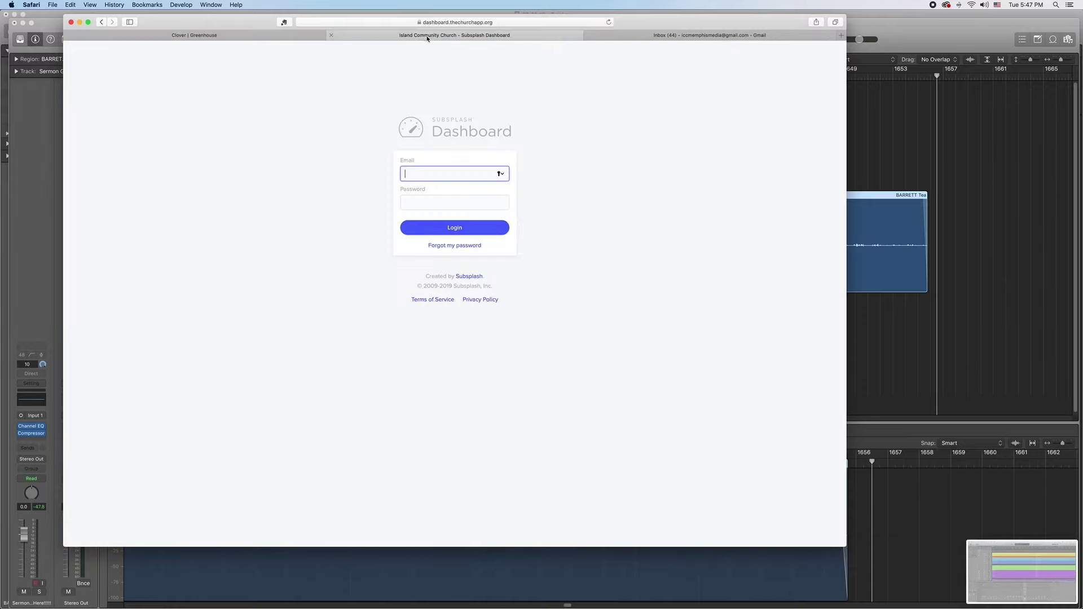
{"action": "left_click", "coordinate": [501, 174]}
{"action": "left_click", "coordinate": [445, 189]}
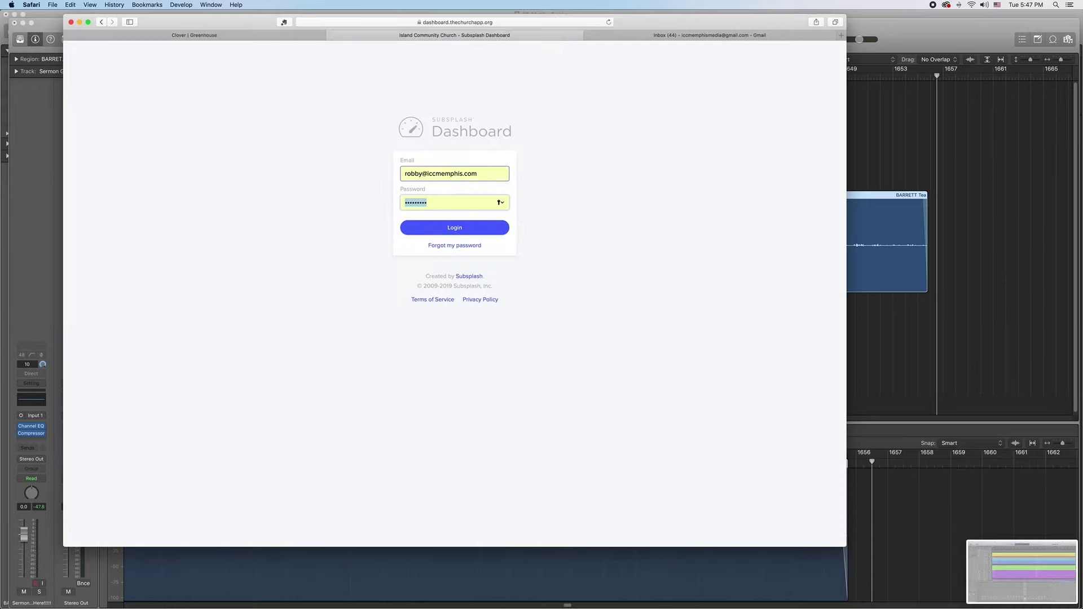
{"action": "left_click", "coordinate": [461, 231]}
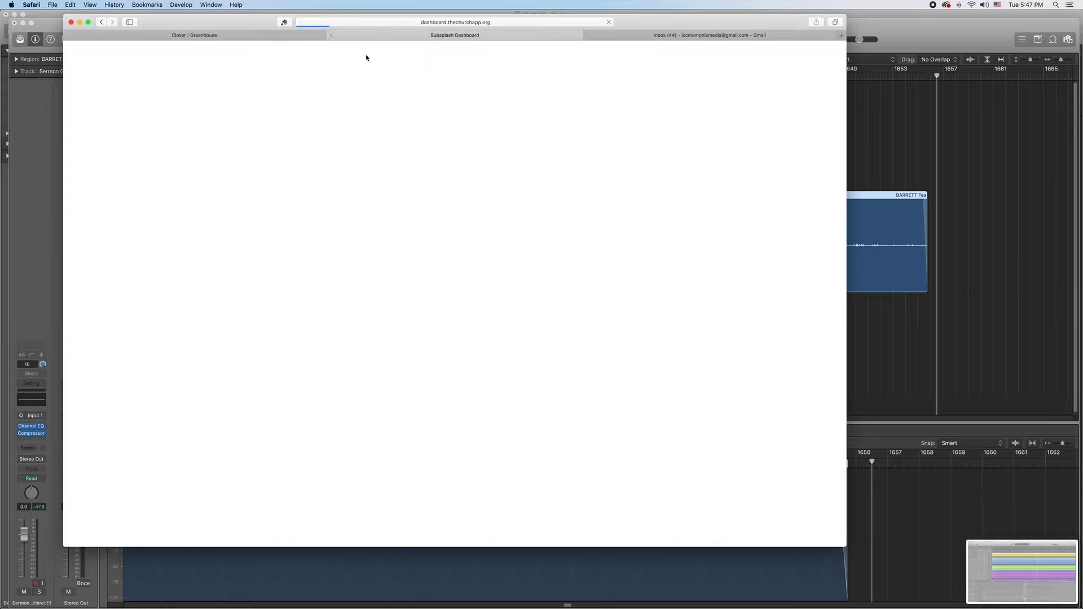
{"action": "left_click", "coordinate": [287, 38]}
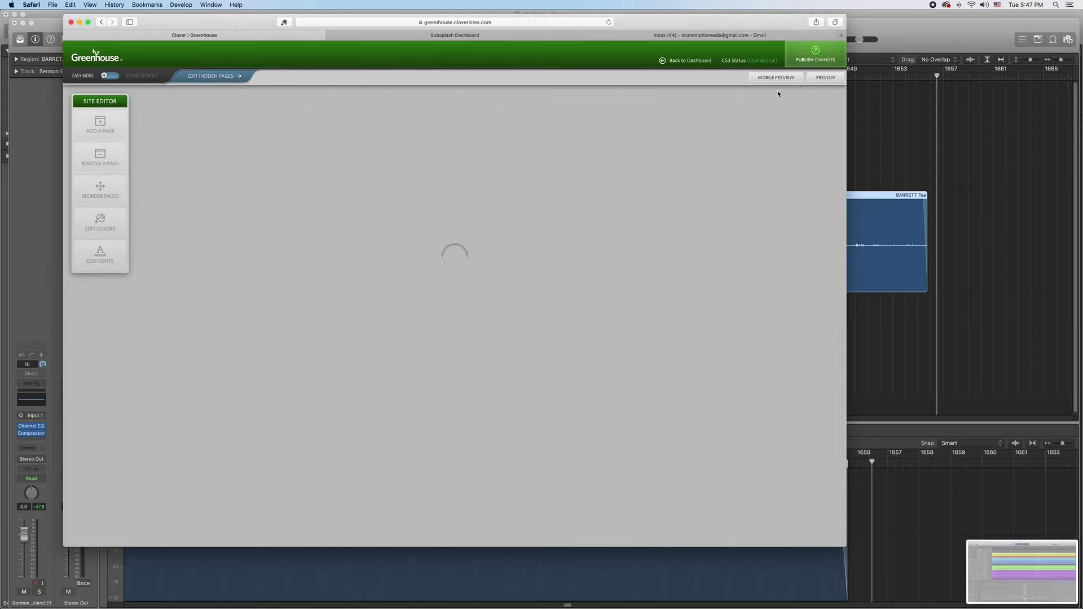
Step: Go to the site's Messages page in Clover Greenhouse and edit its media section
{"action": "left_click", "coordinate": [80, 22]}
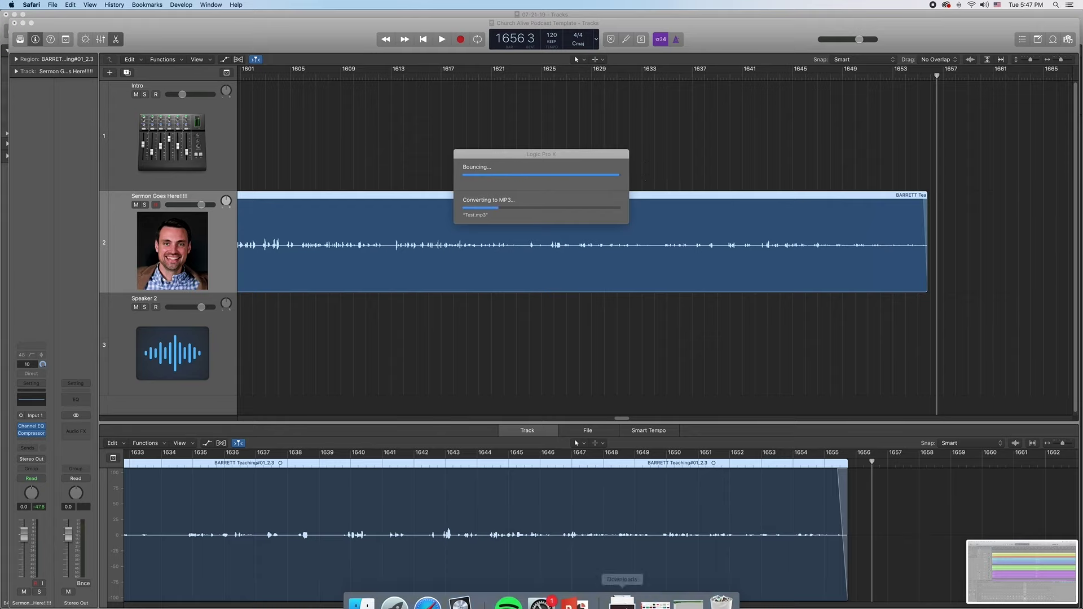
{"action": "left_click", "coordinate": [678, 590]}
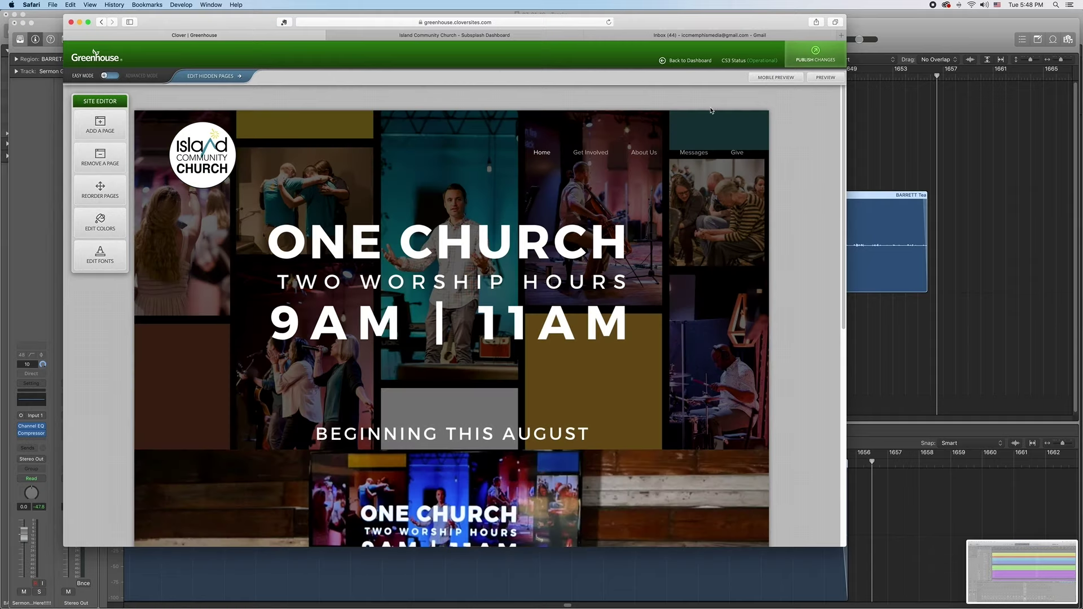
{"action": "mouse_move", "coordinate": [711, 121]}
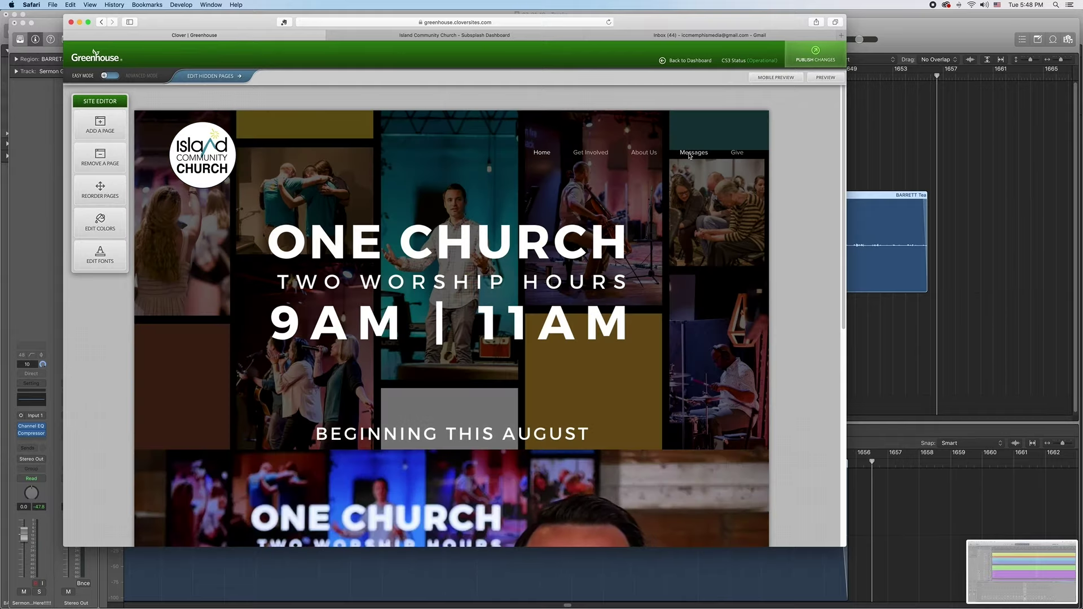
{"action": "left_click", "coordinate": [689, 154]}
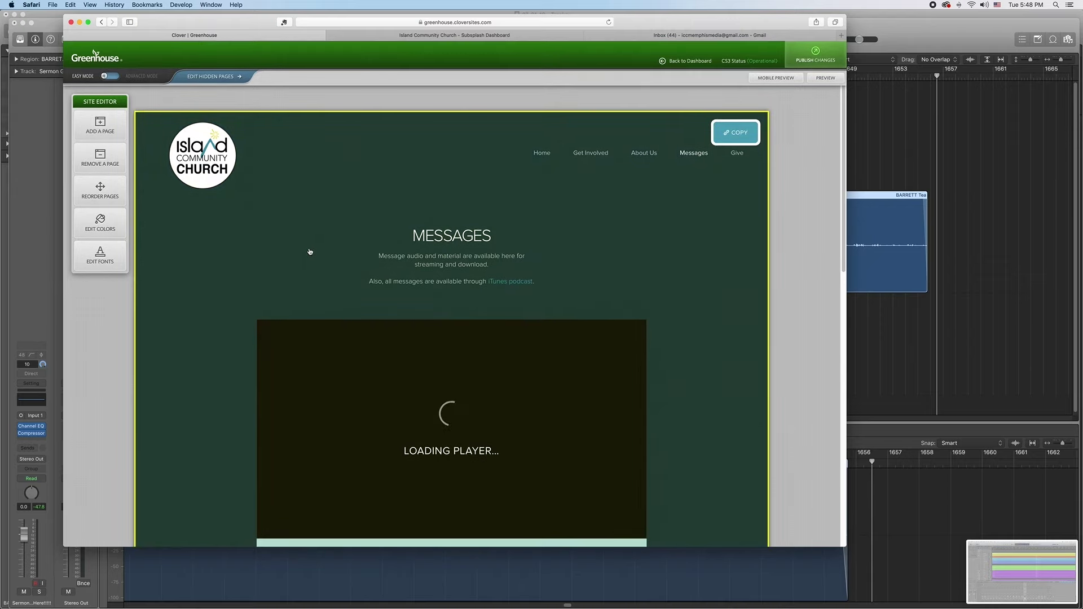
{"action": "scroll", "coordinate": [310, 251], "scroll_direction": "down", "scroll_amount": 3}
{"action": "scroll", "coordinate": [309, 250], "scroll_direction": "down", "scroll_amount": 2}
{"action": "scroll", "coordinate": [526, 464], "scroll_direction": "up", "scroll_amount": 4}
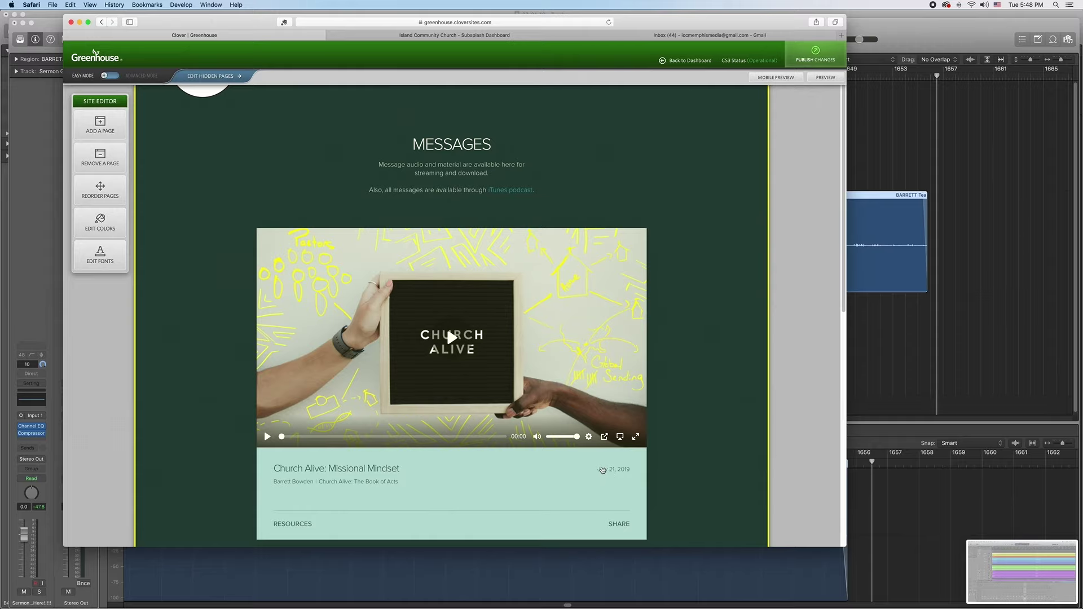
{"action": "scroll", "coordinate": [609, 257], "scroll_direction": "up", "scroll_amount": 1}
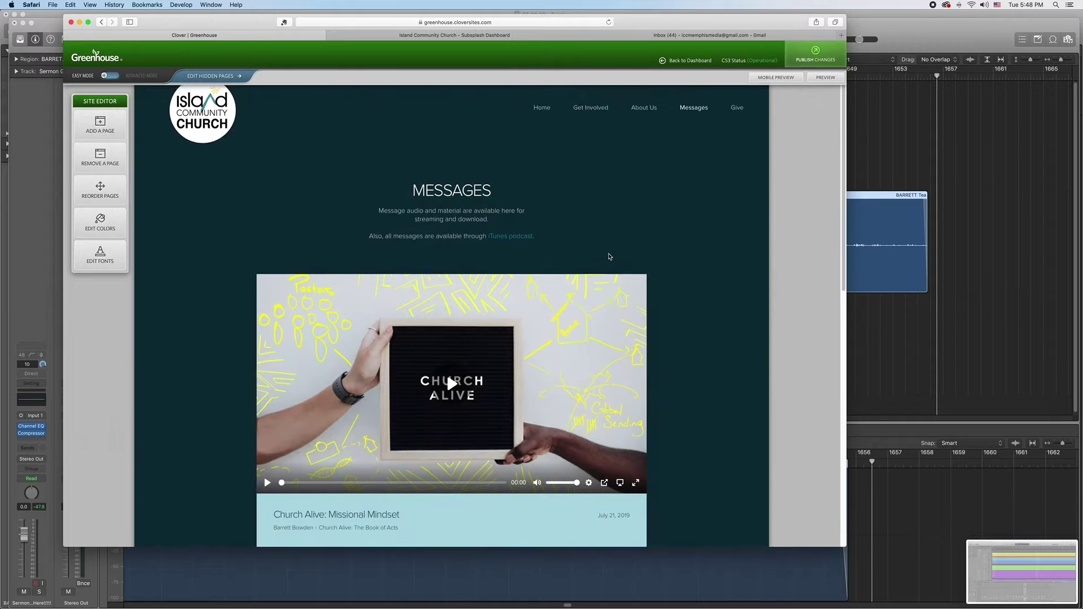
{"action": "left_click", "coordinate": [610, 257]}
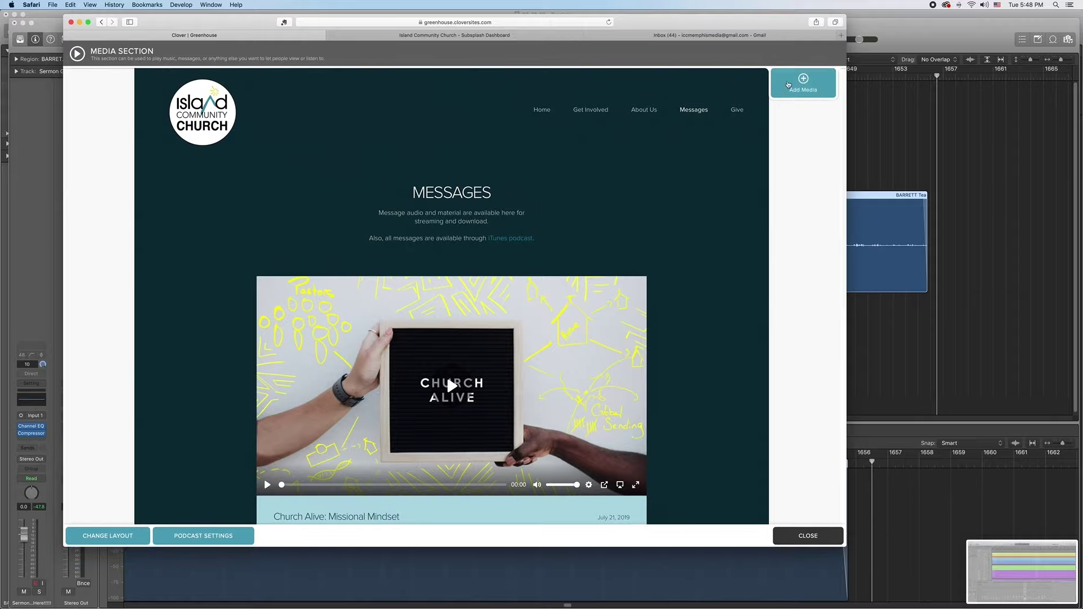
Step: Bring up the Add Media import dialog, then move over to the Subsplash Dashboard
{"action": "left_click", "coordinate": [797, 86]}
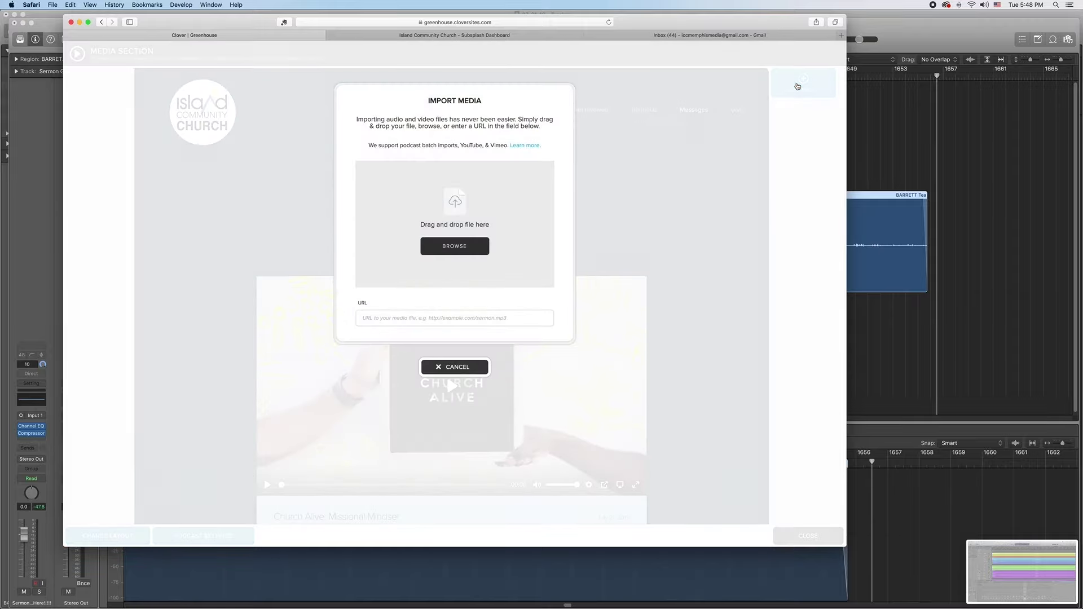
{"action": "left_click_drag", "start_coordinate": [201, 27], "coordinate": [329, 38]}
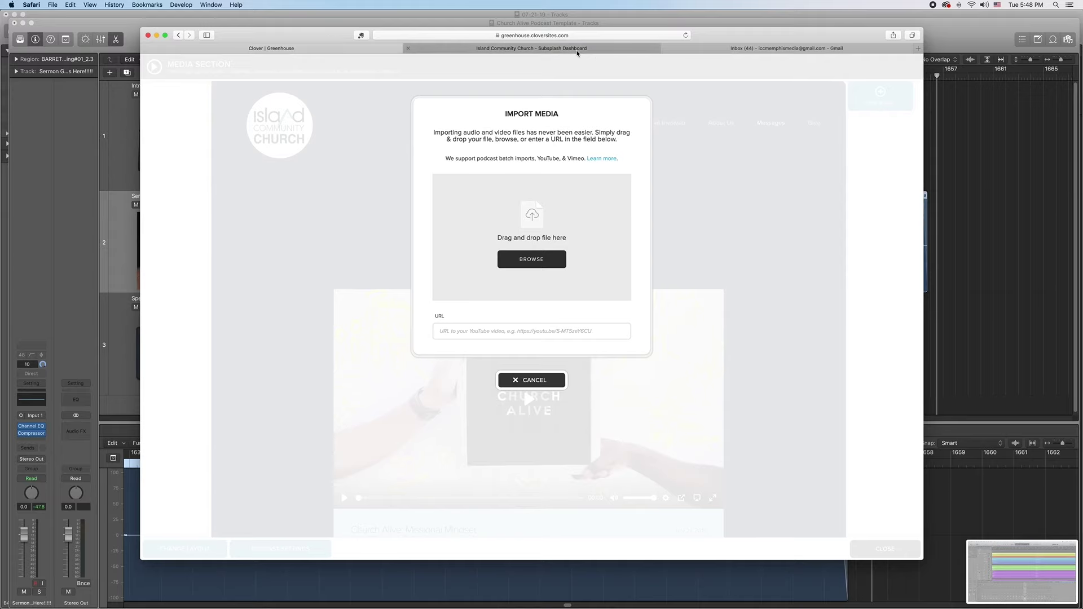
{"action": "left_click", "coordinate": [576, 49]}
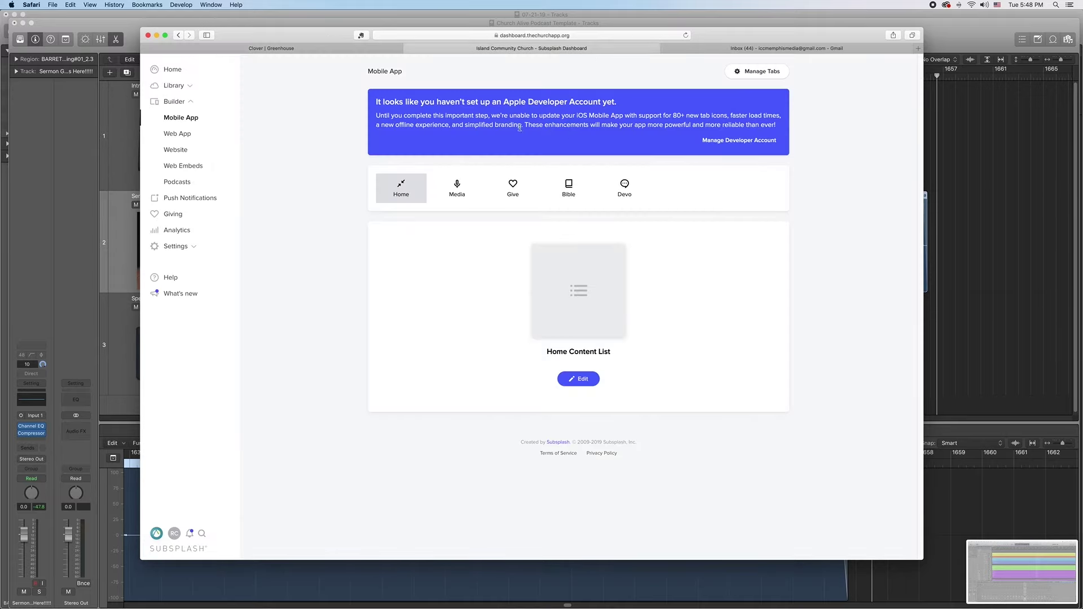
Step: From Library > Media, reach the Church Alive series page and start a new media item titled Test
{"action": "left_click", "coordinate": [191, 87]}
{"action": "left_click", "coordinate": [176, 123]}
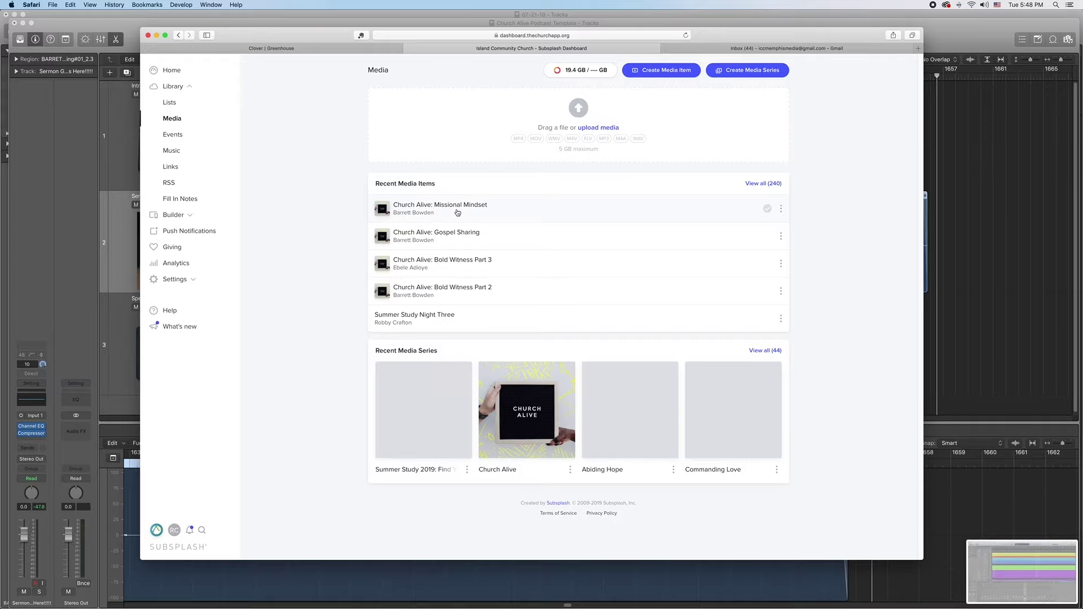
{"action": "left_click", "coordinate": [441, 213]}
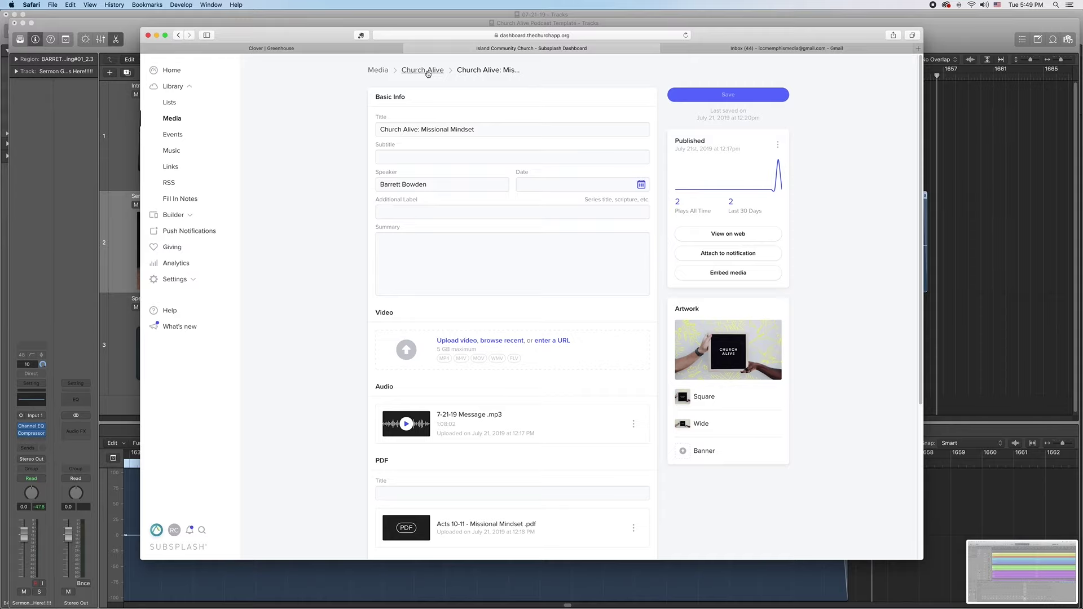
{"action": "left_click", "coordinate": [428, 71]}
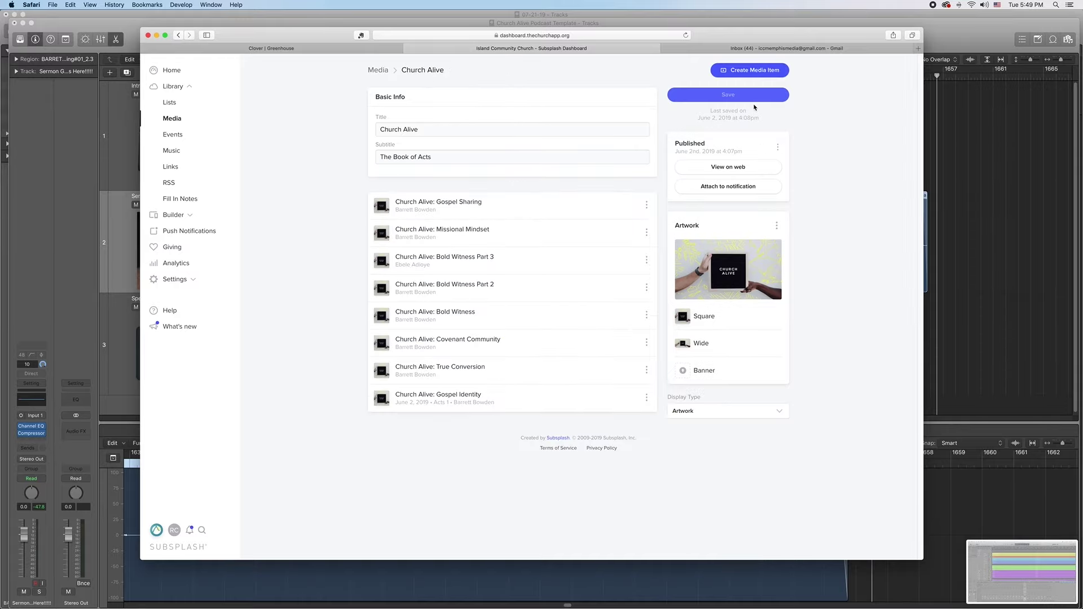
{"action": "left_click", "coordinate": [755, 70]}
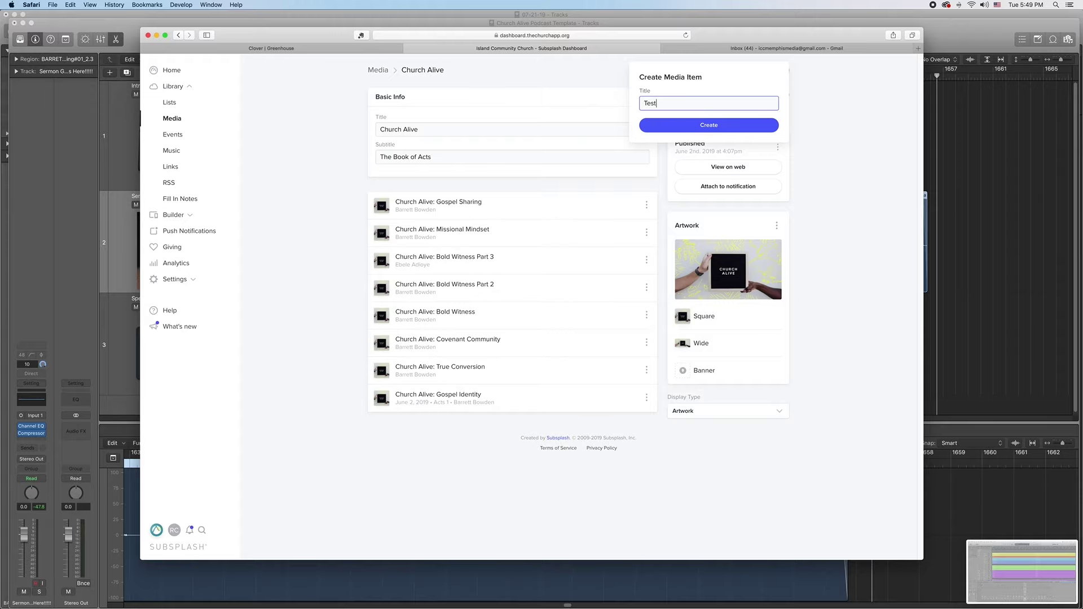
Step: Create the Test media item and pick the suggested speaker name after typing its first letters
{"action": "left_click", "coordinate": [689, 125]}
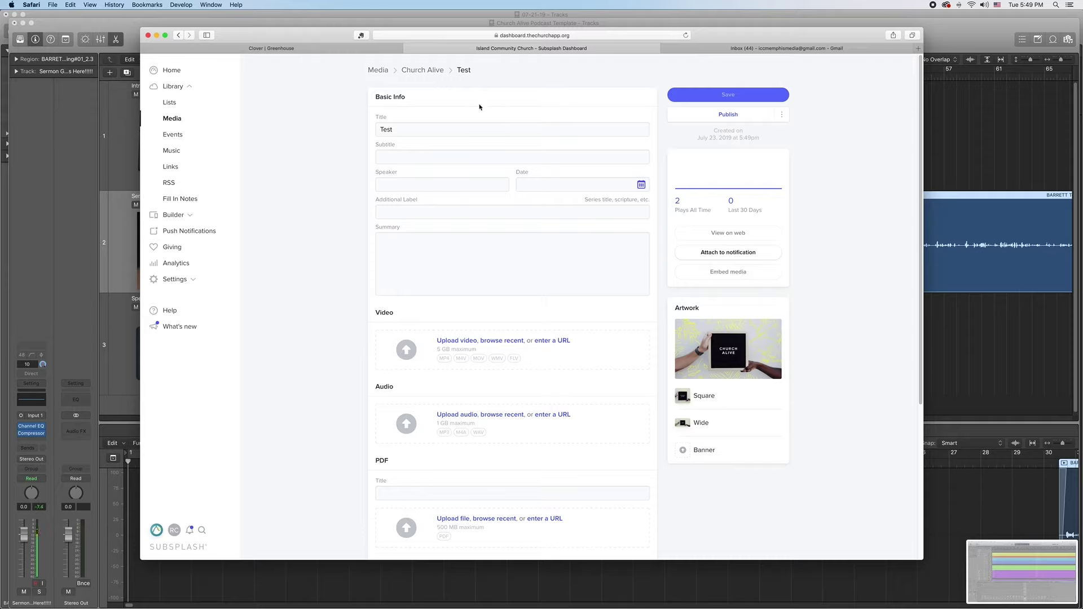
{"action": "left_click", "coordinate": [414, 186]}
{"action": "type", "text": "Bar"}
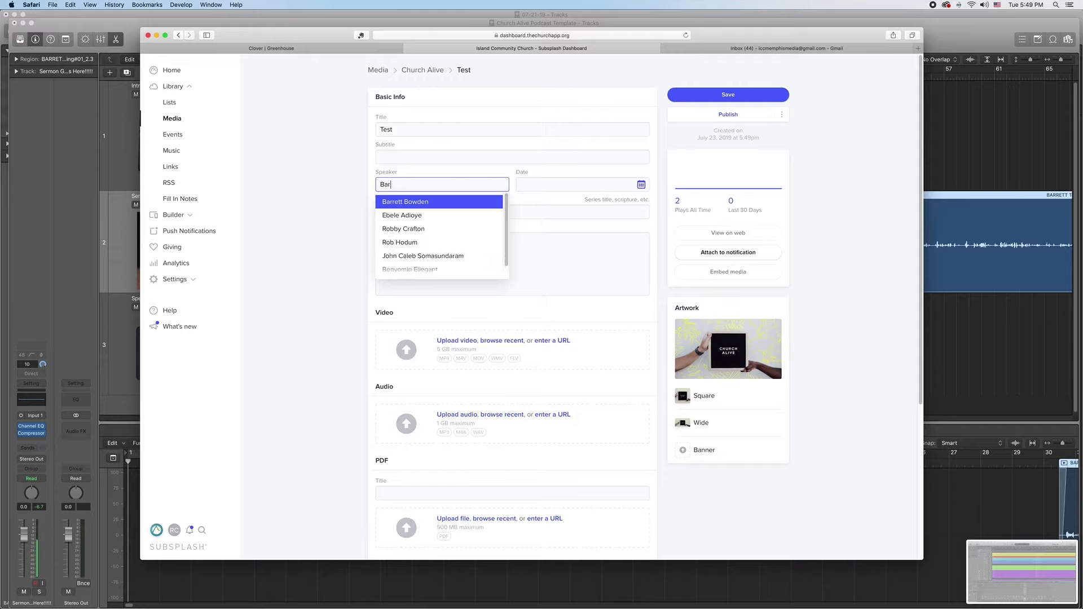
{"action": "left_click", "coordinate": [422, 202]}
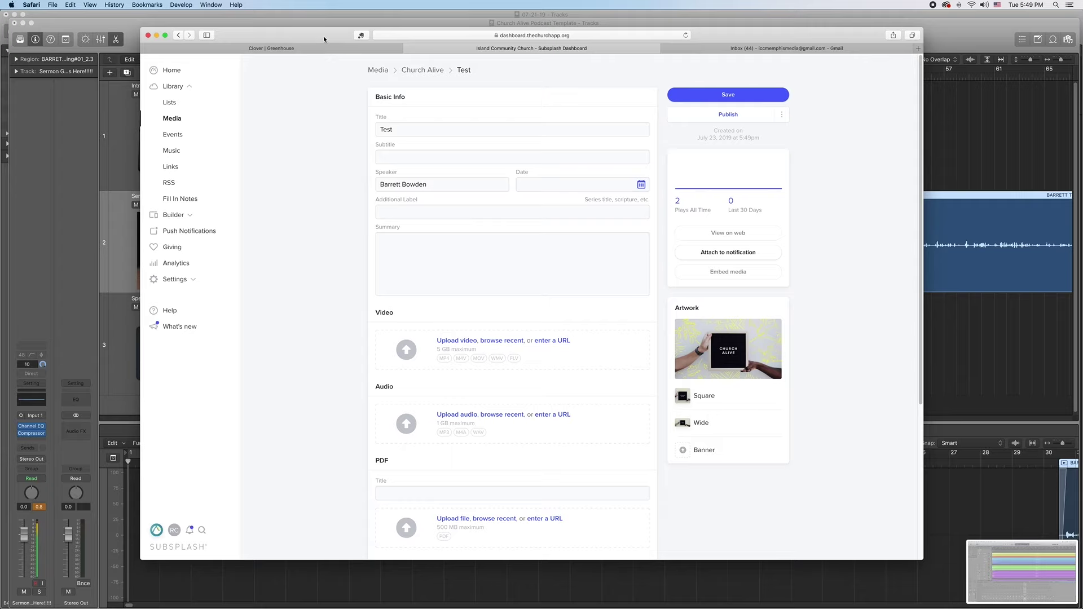
{"action": "left_click_drag", "start_coordinate": [323, 35], "coordinate": [655, 449]}
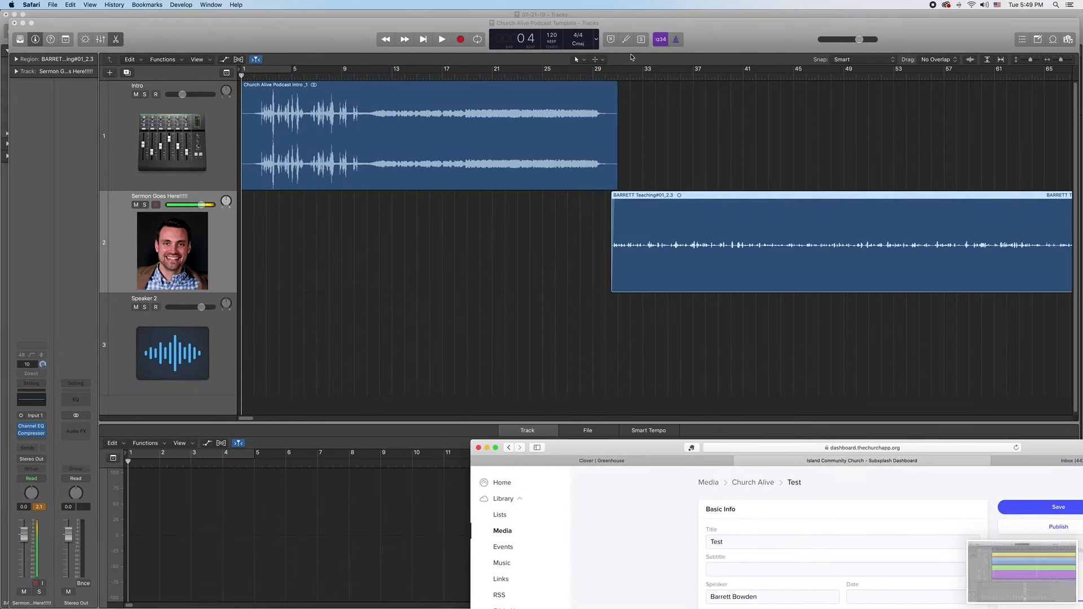
{"action": "left_click_drag", "start_coordinate": [587, 445], "coordinate": [337, 26]}
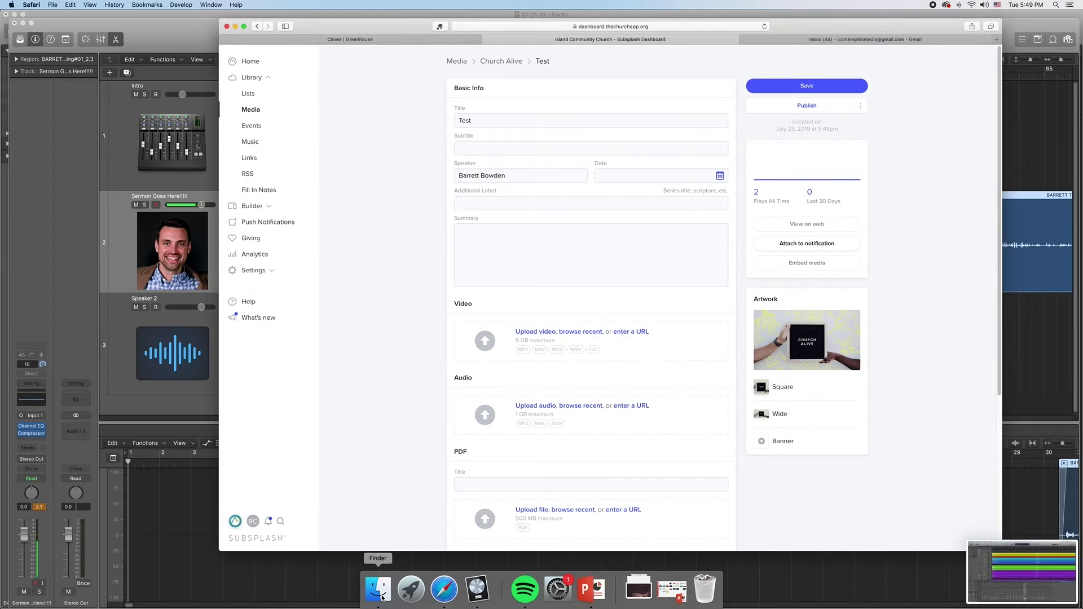
{"action": "left_click", "coordinate": [378, 590]}
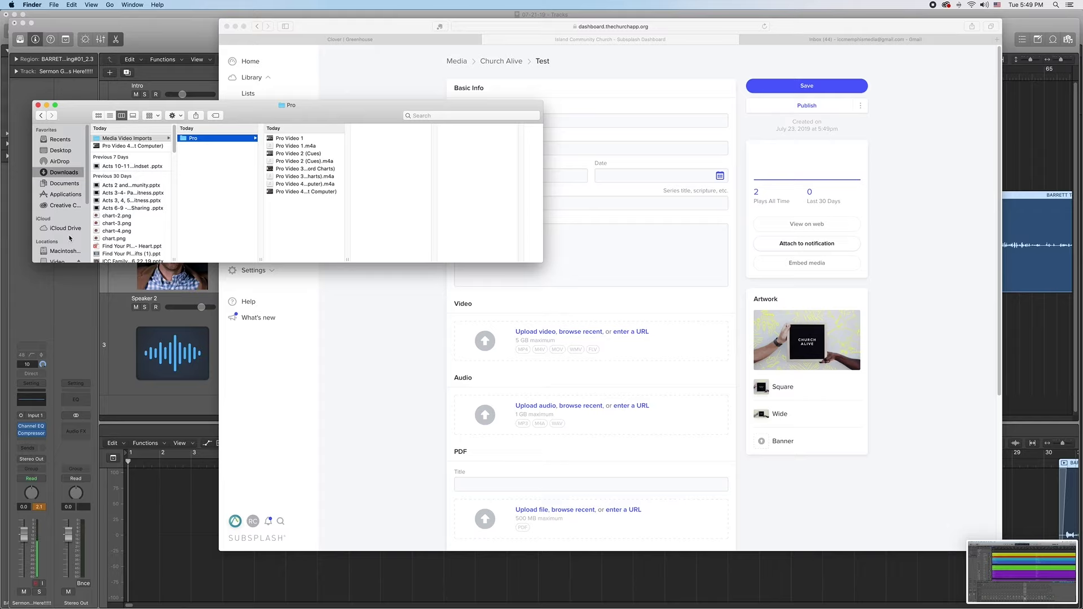
{"action": "scroll", "coordinate": [69, 231], "scroll_direction": "down", "scroll_amount": 3}
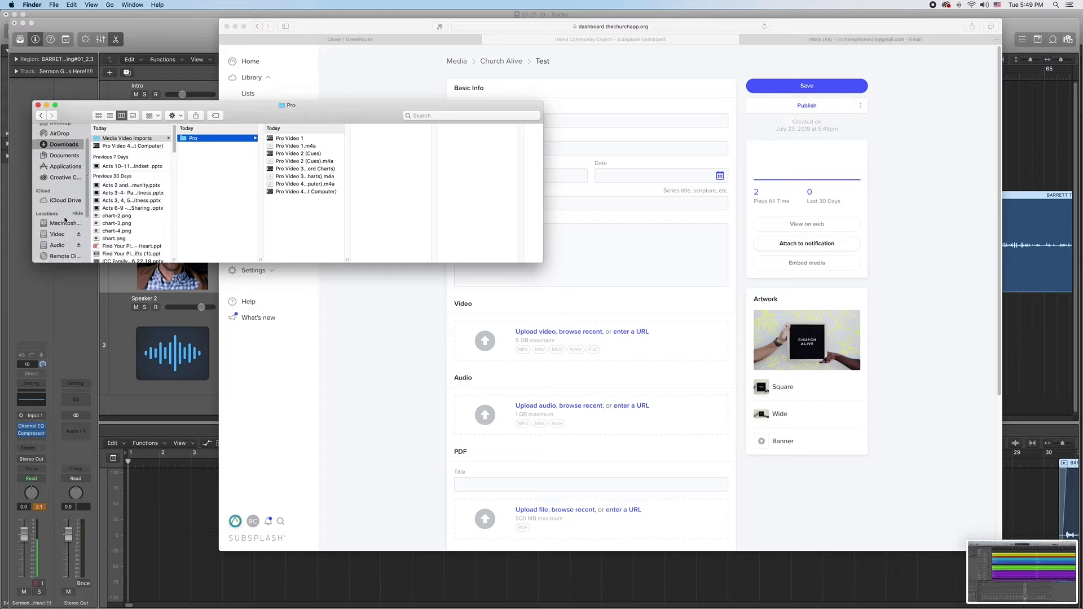
{"action": "scroll", "coordinate": [65, 220], "scroll_direction": "down", "scroll_amount": 2}
{"action": "left_click", "coordinate": [57, 222]}
{"action": "left_click", "coordinate": [129, 204]}
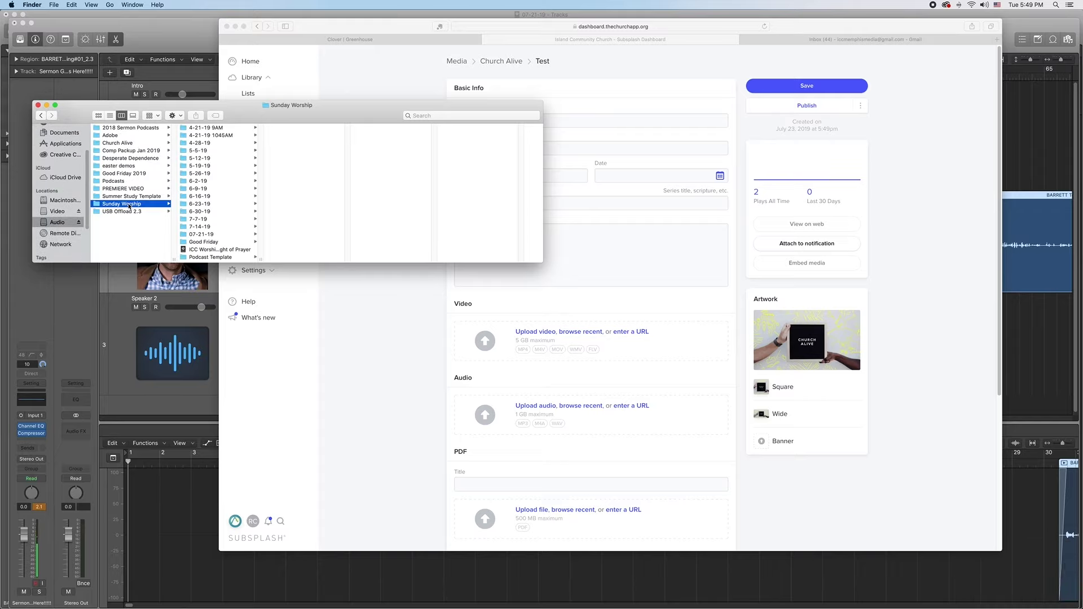
{"action": "left_click", "coordinate": [201, 235]}
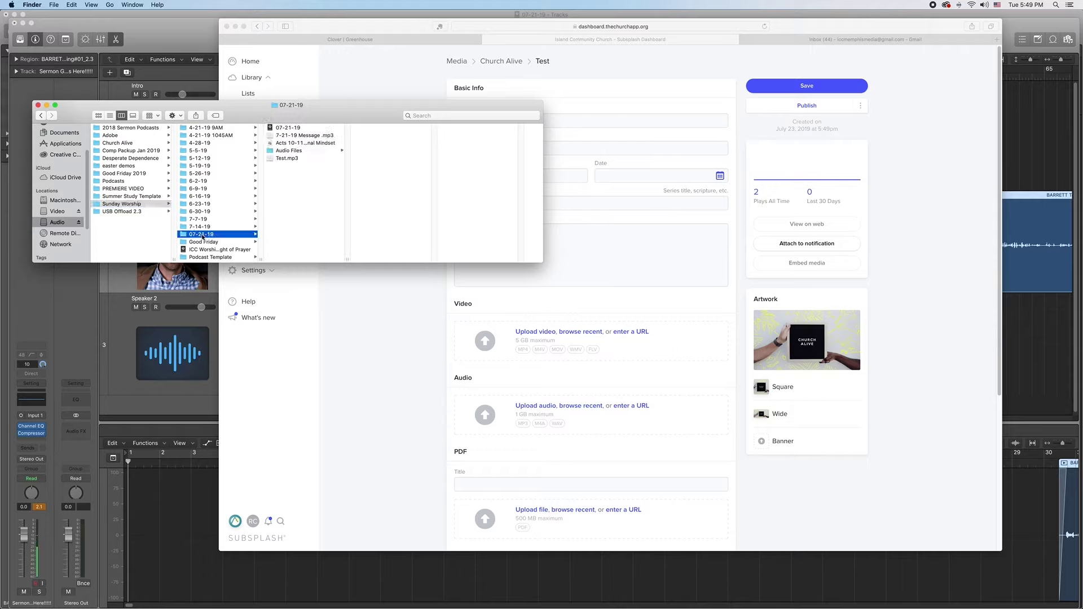
{"action": "left_click", "coordinate": [292, 161]}
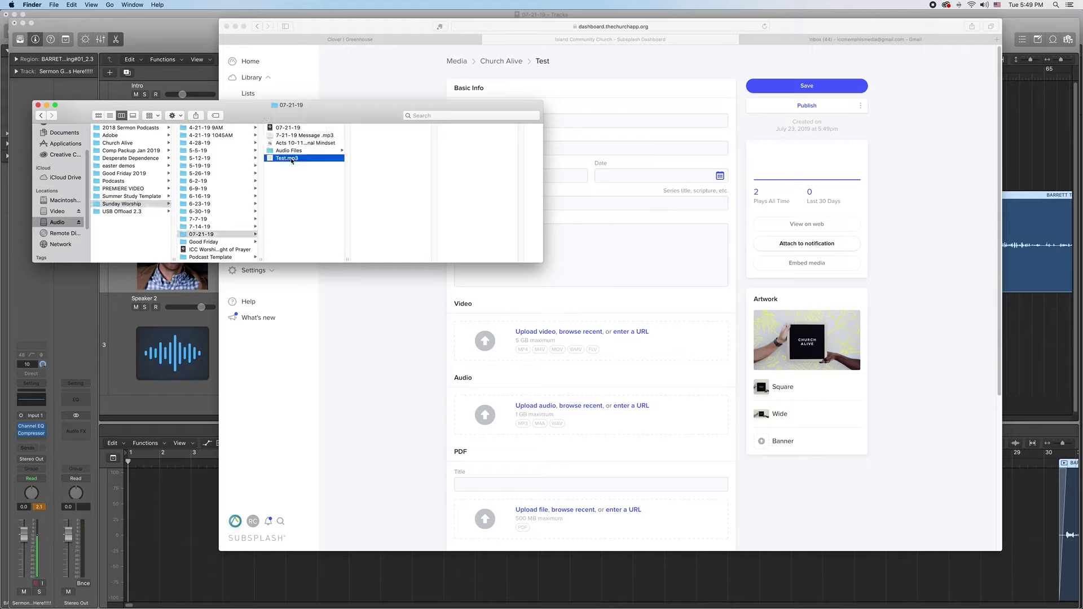
{"action": "left_click", "coordinate": [445, 172]}
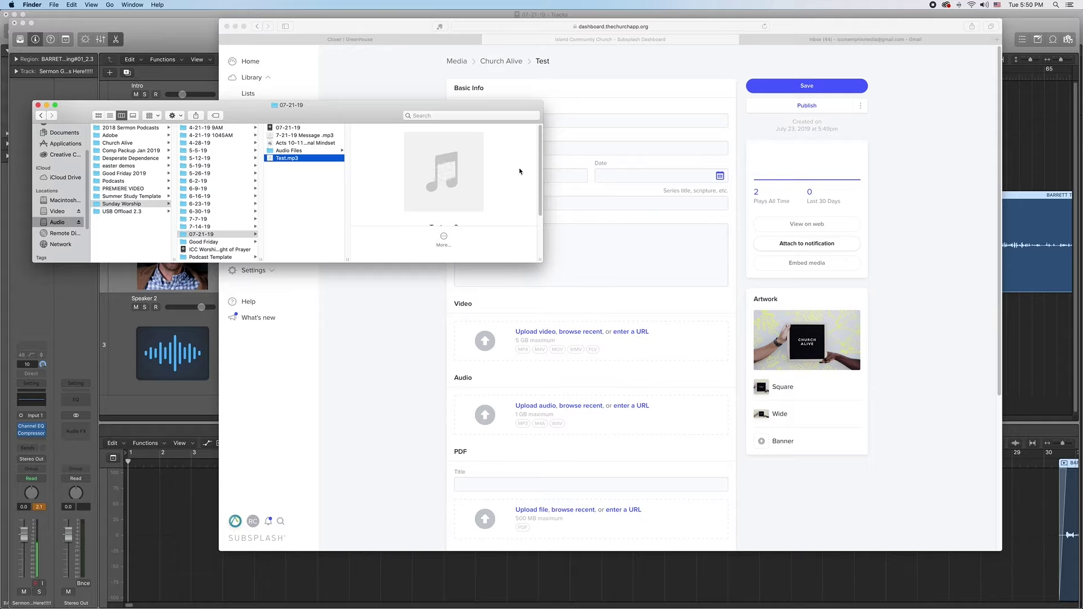
{"action": "scroll", "coordinate": [541, 210], "scroll_direction": "down", "scroll_amount": 3}
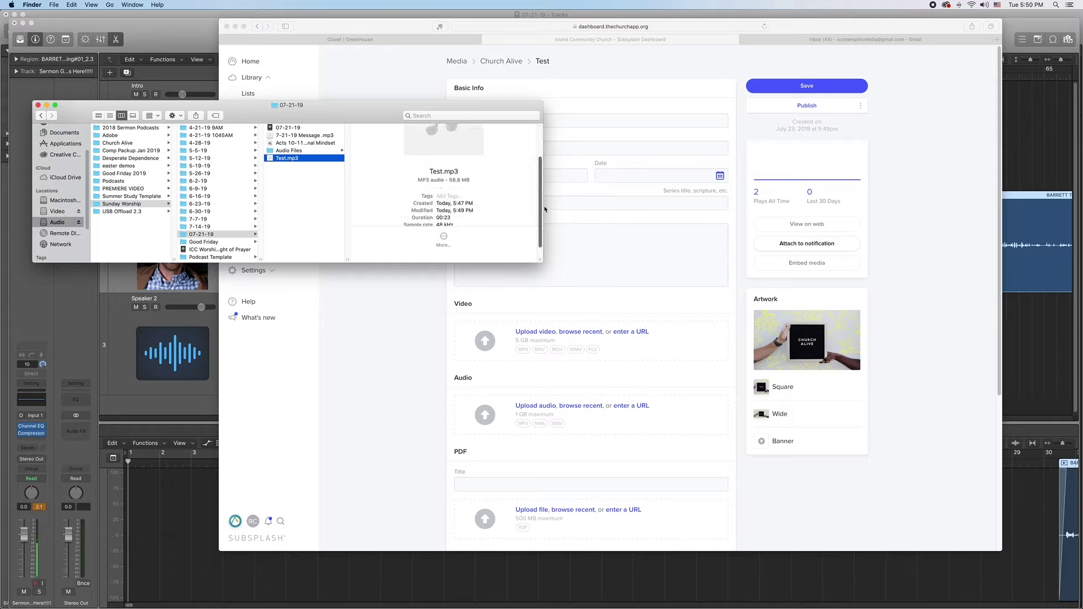
{"action": "scroll", "coordinate": [543, 180], "scroll_direction": "up", "scroll_amount": 3}
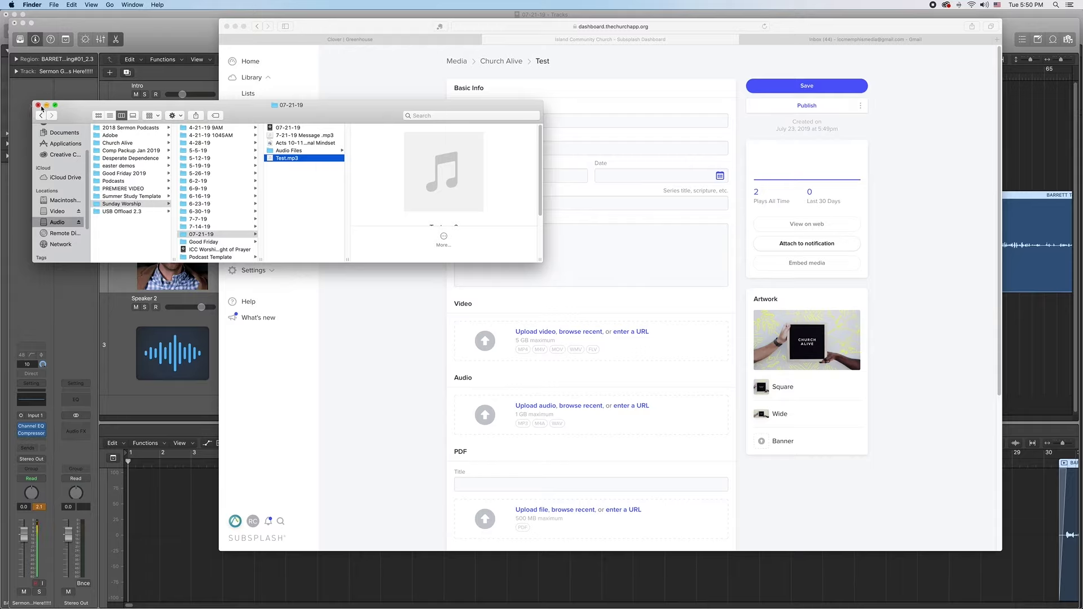
{"action": "mouse_move", "coordinate": [440, 183]}
{"action": "left_click", "coordinate": [38, 106]}
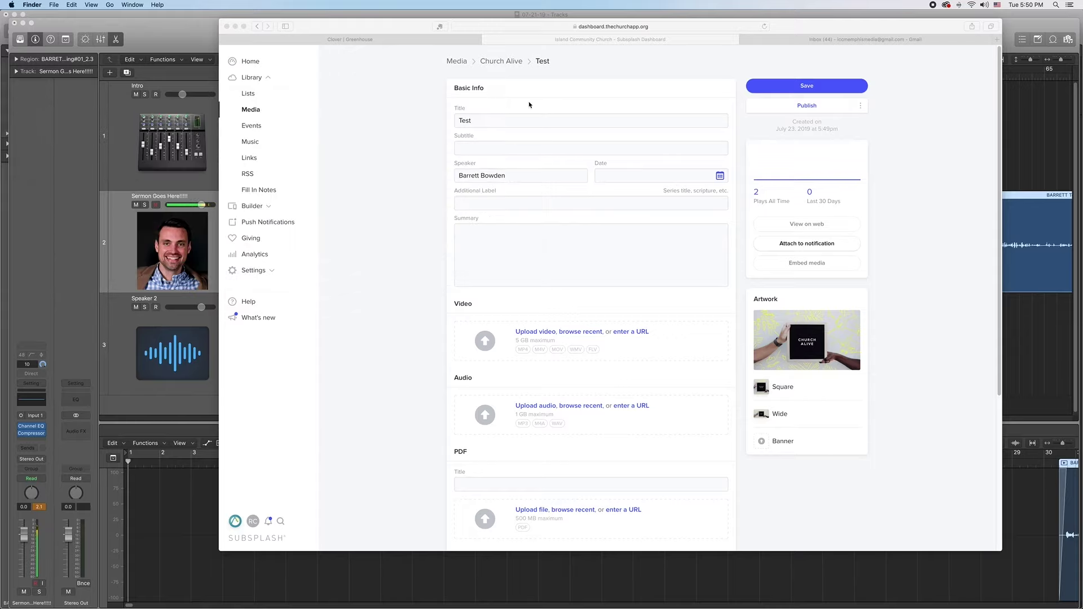
Step: Upload Test.mp3 from Audio > Sunday Worship > 07-21-19 through Clover's Import Media form
{"action": "left_click", "coordinate": [378, 42]}
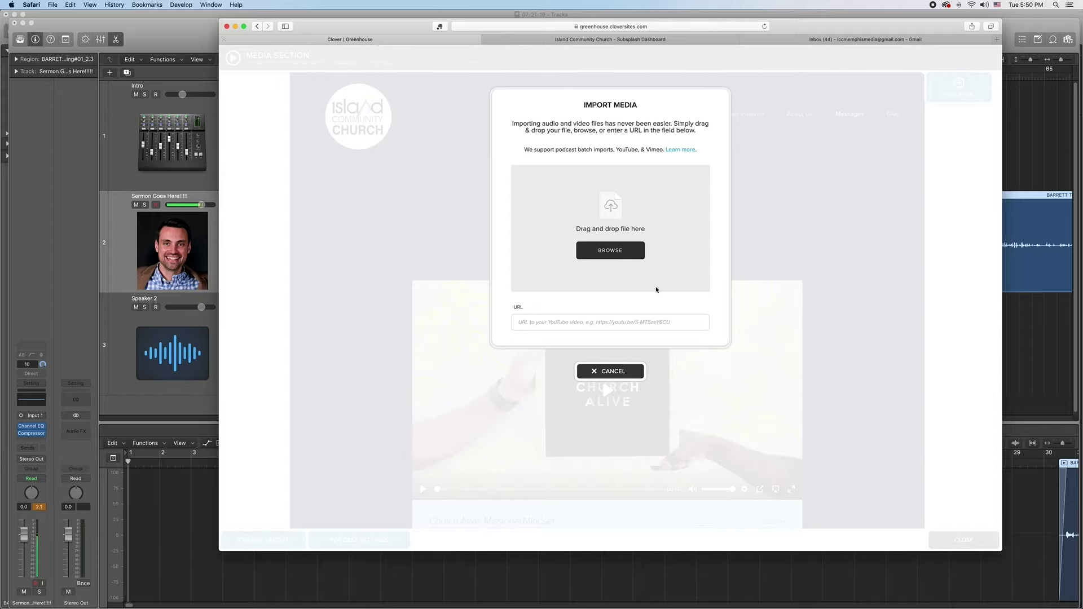
{"action": "left_click", "coordinate": [618, 253]}
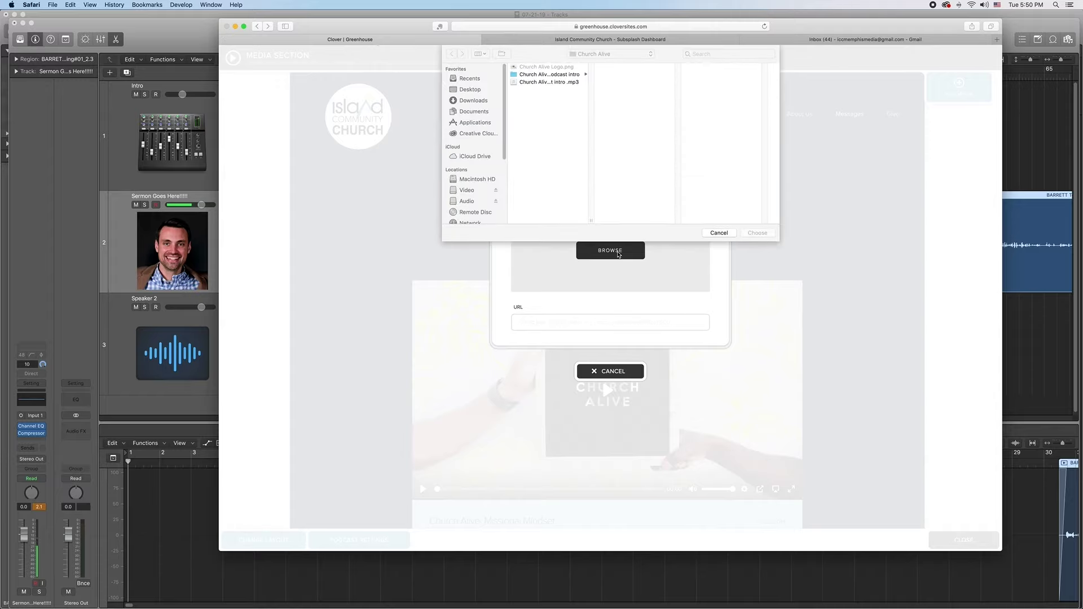
{"action": "left_click", "coordinate": [468, 202]}
{"action": "left_click", "coordinate": [539, 143]}
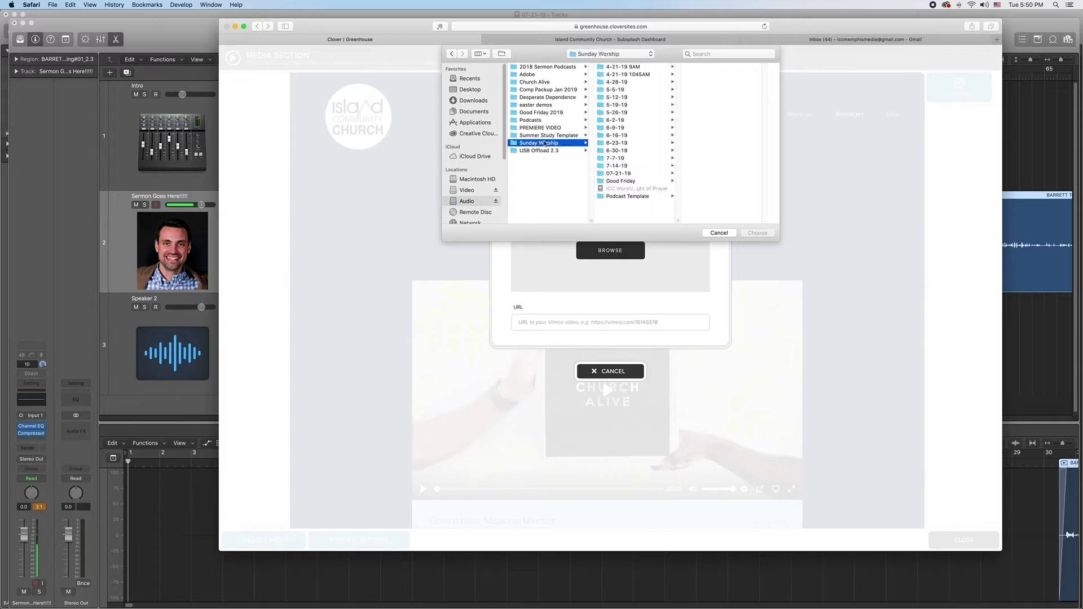
{"action": "left_click", "coordinate": [635, 175]}
{"action": "left_click", "coordinate": [706, 97]}
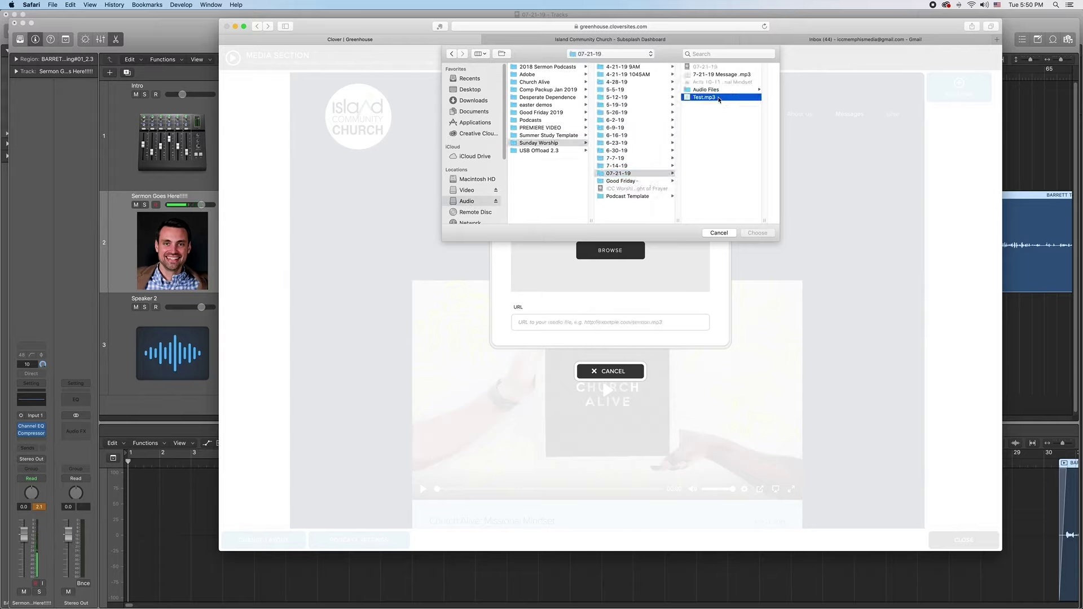
{"action": "left_click", "coordinate": [758, 233]}
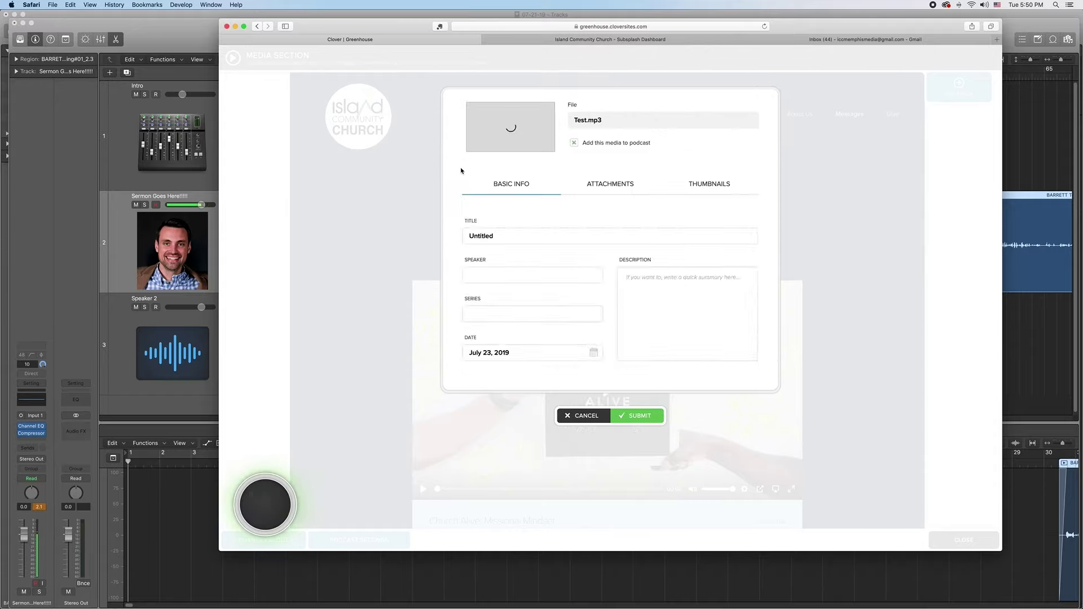
{"action": "left_click", "coordinate": [600, 41]}
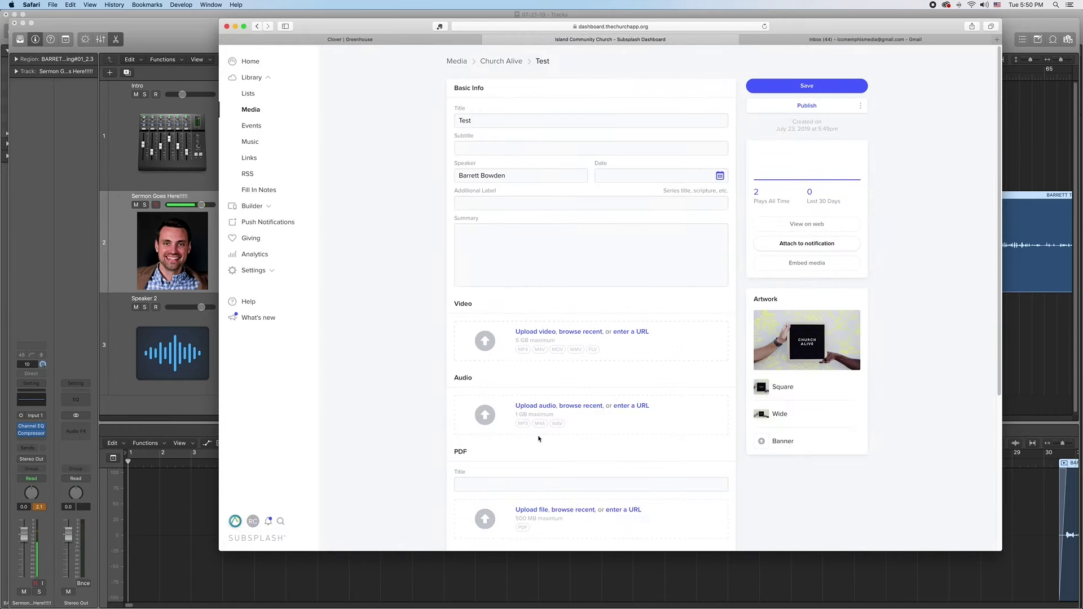
Step: Attach Test.mp3 as the Test item's audio in Subsplash Dashboard
{"action": "left_click", "coordinate": [532, 407]}
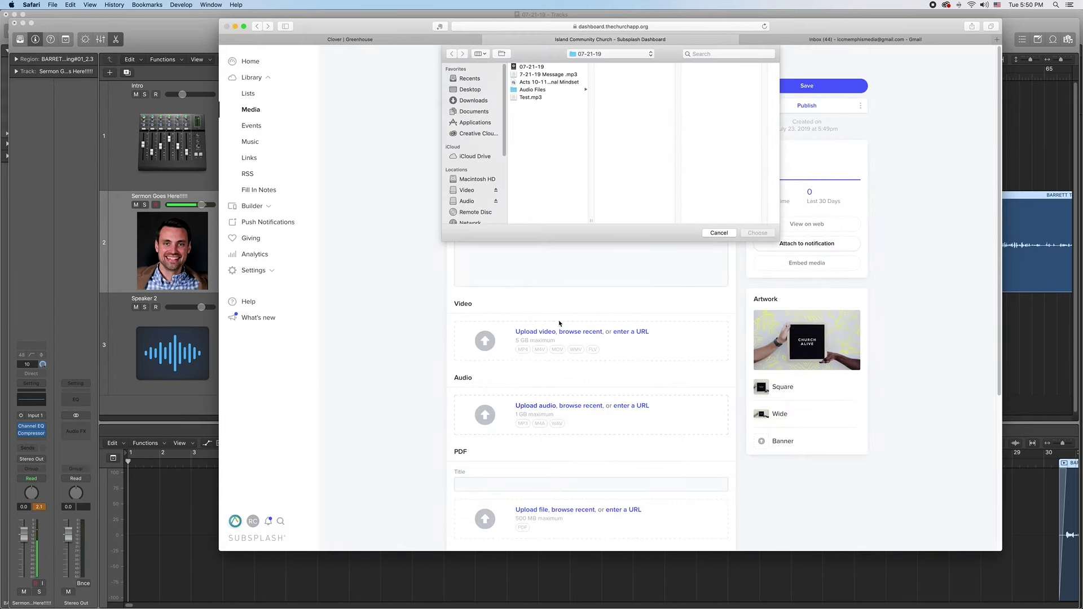
{"action": "left_click", "coordinate": [543, 99]}
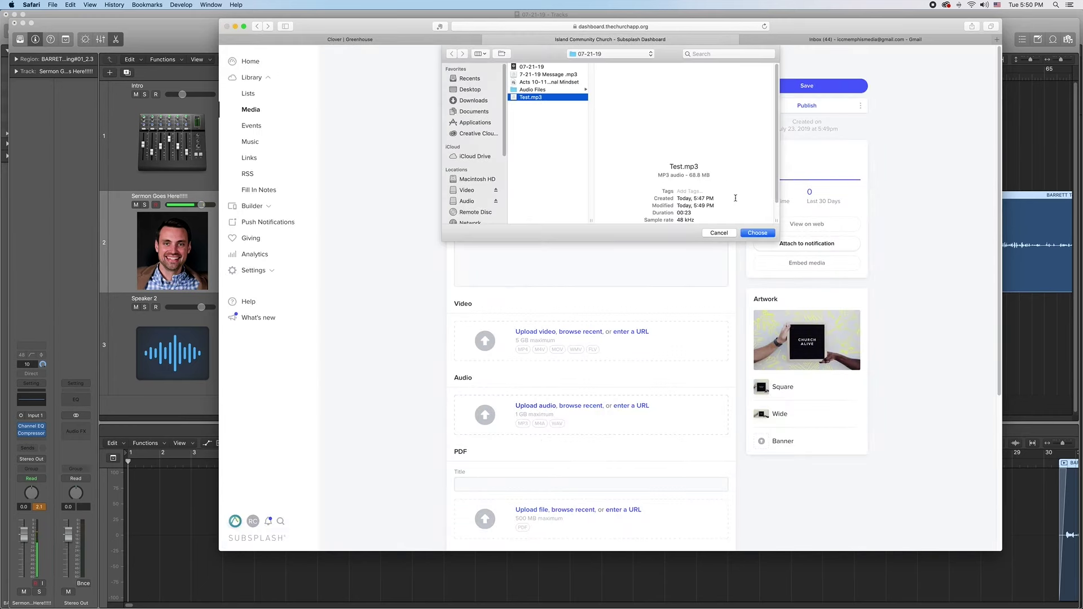
{"action": "left_click", "coordinate": [758, 233]}
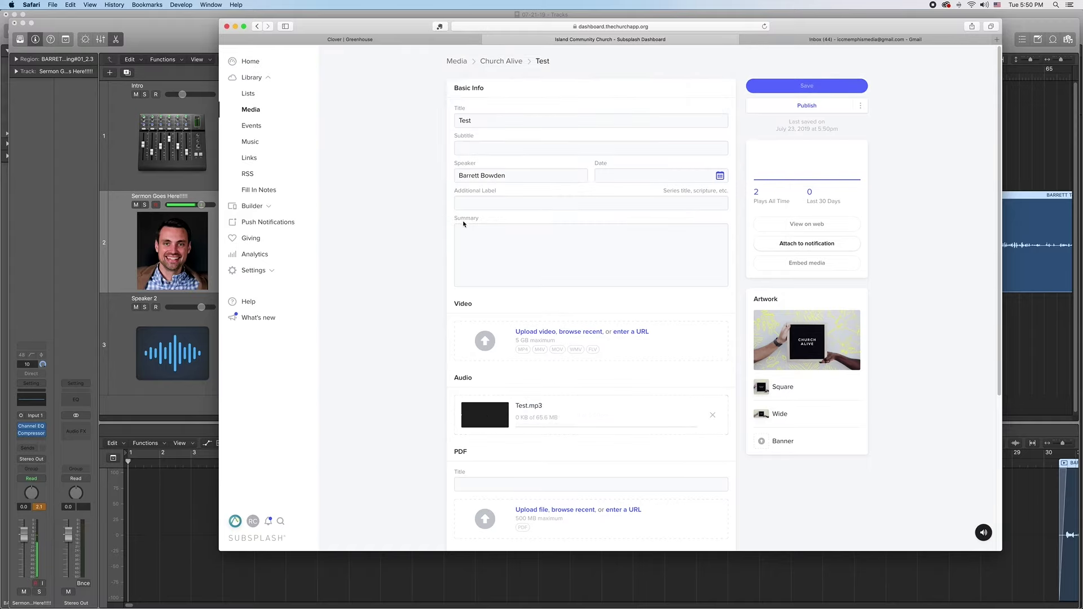
{"action": "left_click", "coordinate": [853, 41]}
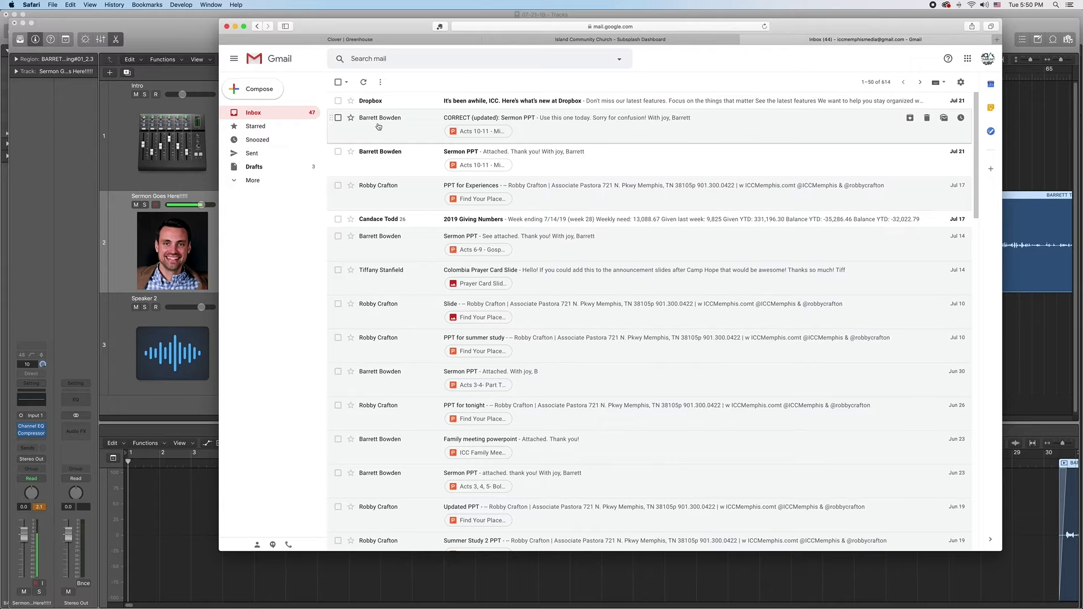
Step: Download the Acts 10-11 - Missional Mindset.pptx attachment from the CORRECT (updated): Sermon PPT email
{"action": "left_click", "coordinate": [444, 128]}
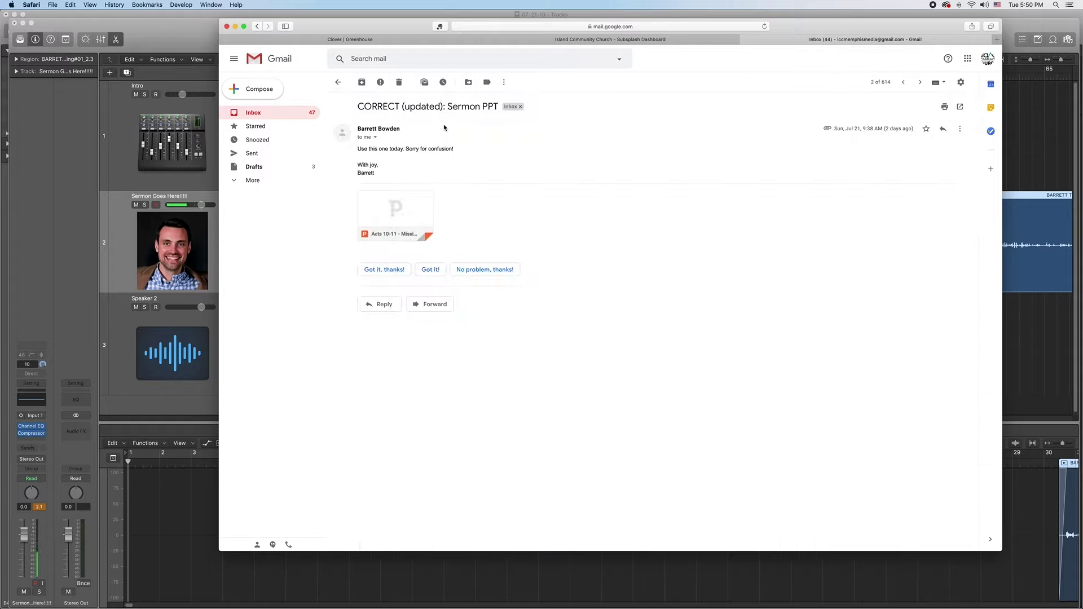
{"action": "mouse_move", "coordinate": [374, 238]}
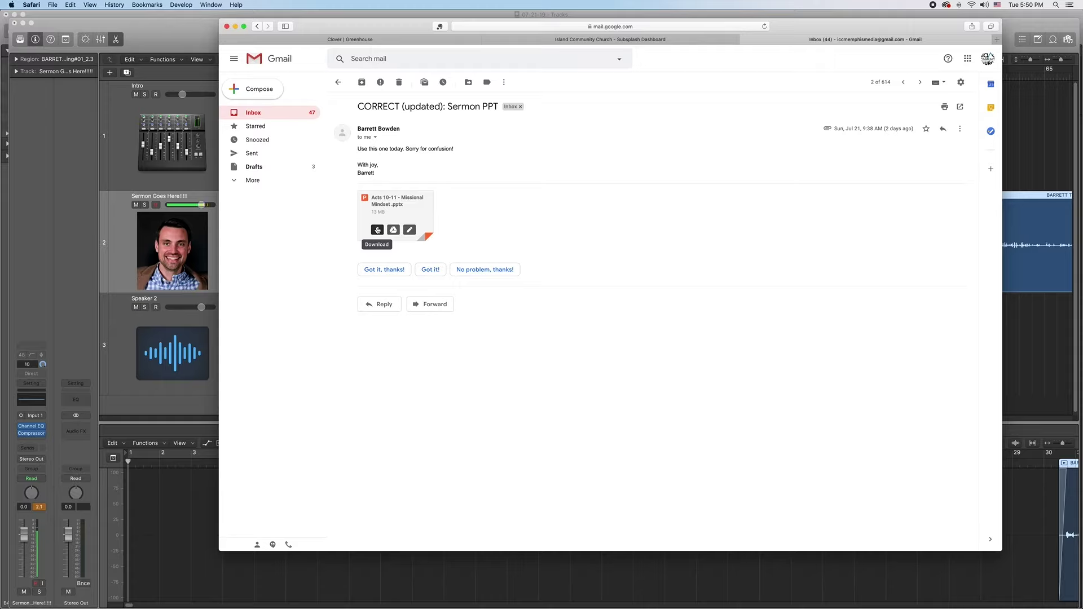
{"action": "left_click", "coordinate": [378, 230]}
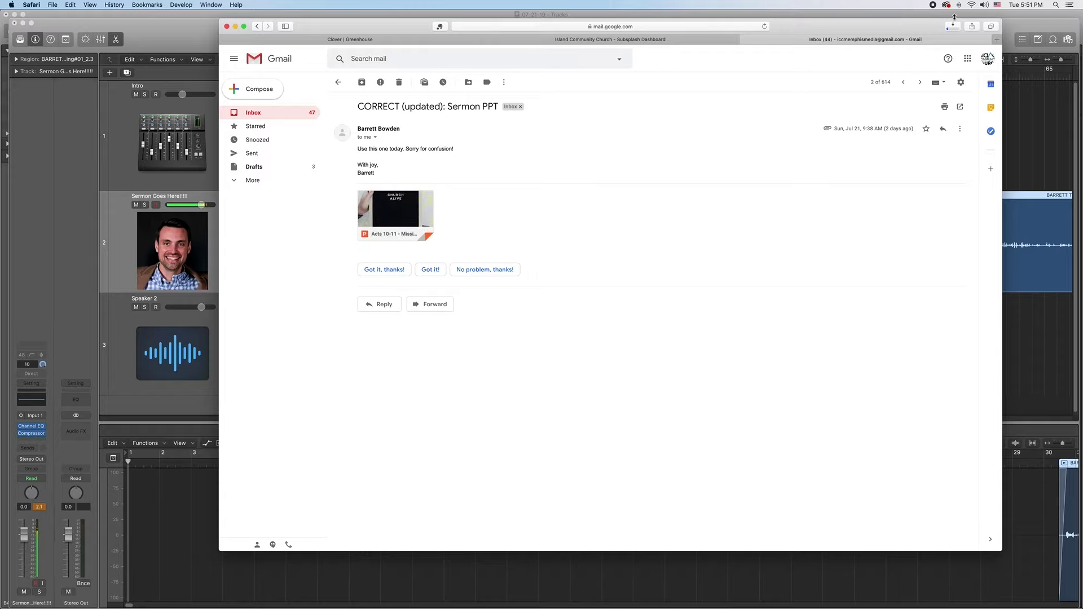
Step: Retitle the Clover media Test, and enter the speaker's name and series Church Alive: The Book of Acts
{"action": "left_click", "coordinate": [350, 40]}
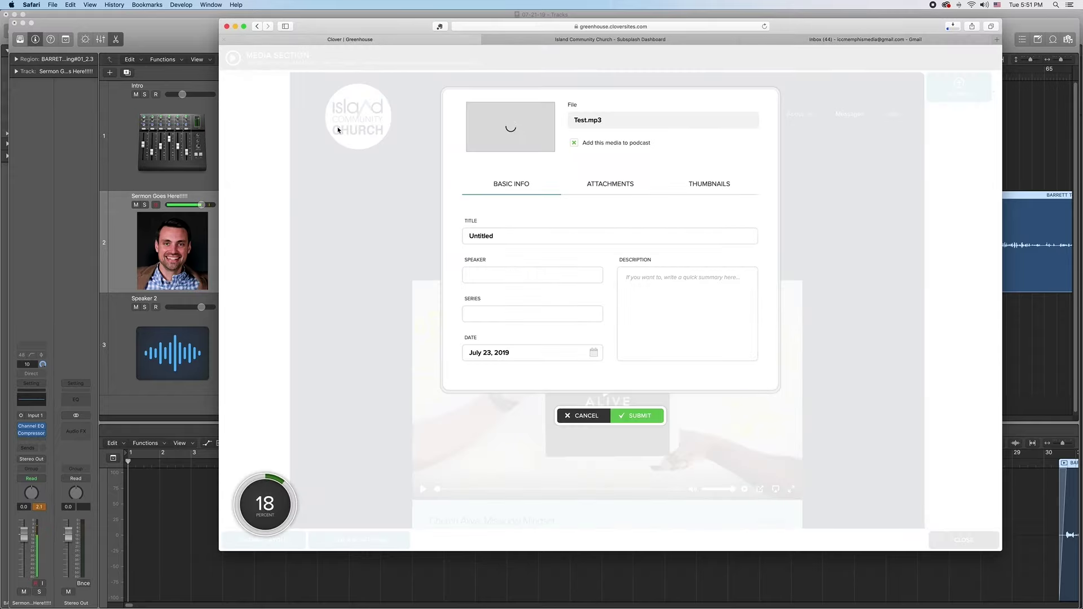
{"action": "left_click_drag", "start_coordinate": [504, 240], "coordinate": [450, 235]}
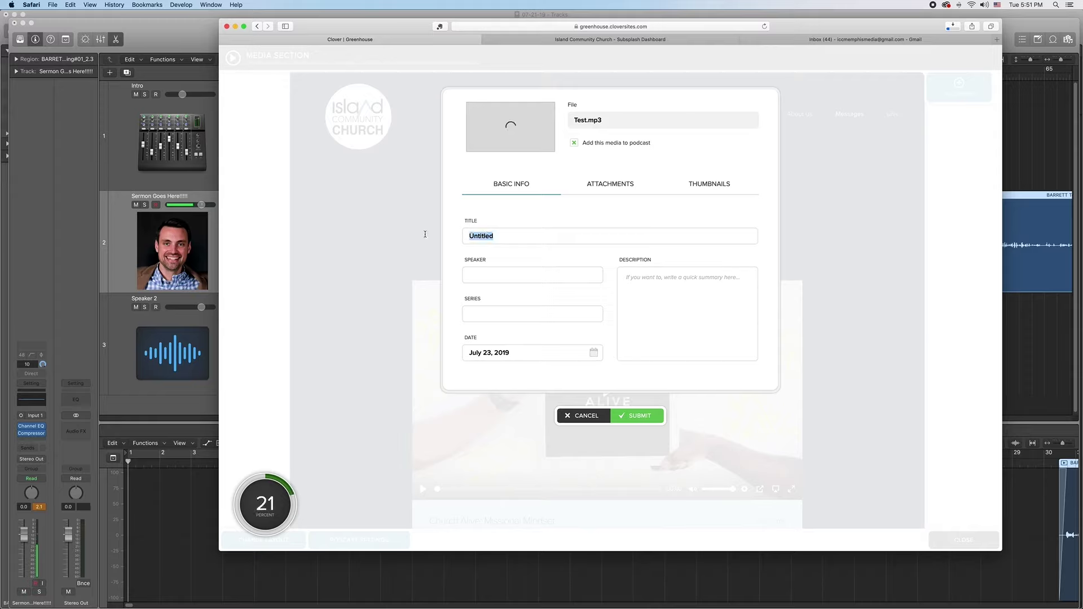
{"action": "key", "text": "BackSpace"}
{"action": "type", "text": "Test"}
{"action": "left_click", "coordinate": [498, 312]}
{"action": "left_click", "coordinate": [496, 273]}
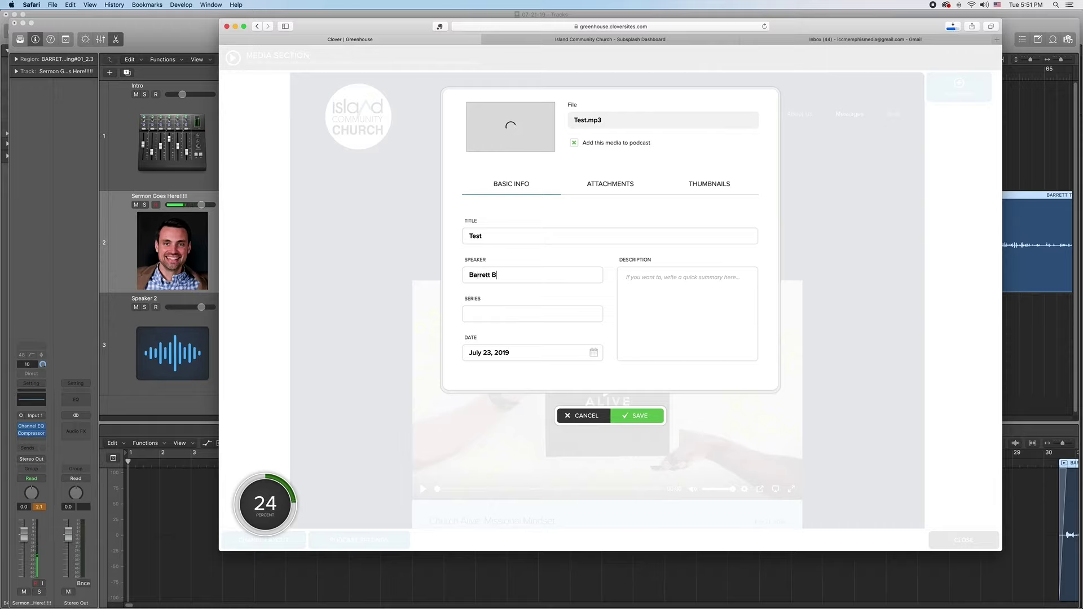
{"action": "type", "text": "Chur"}
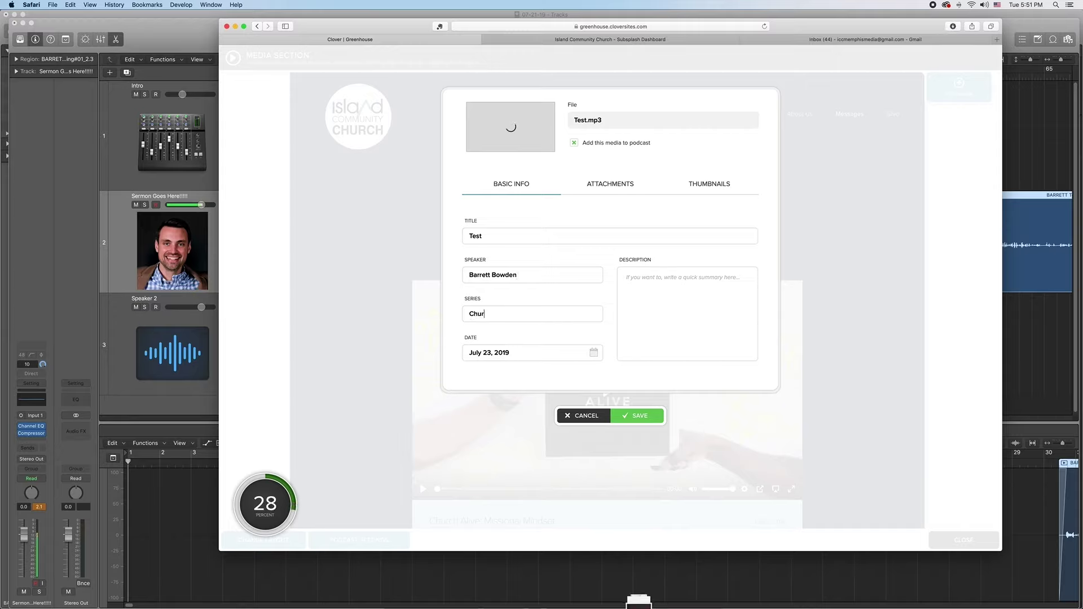
{"action": "type", "text": "ch Aliv"}
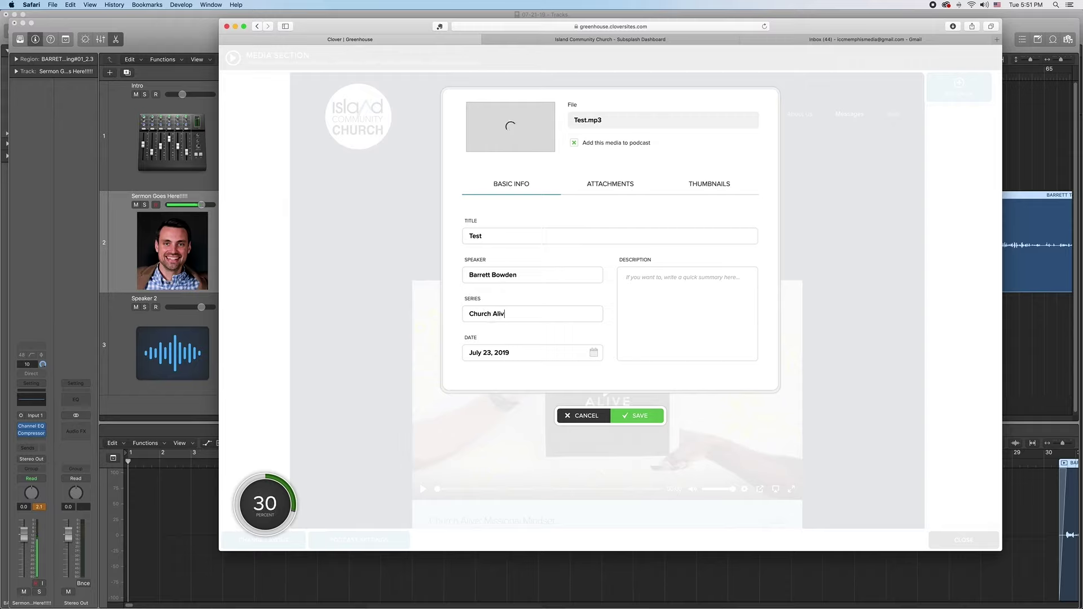
{"action": "type", "text": "e: The Book of Acts"}
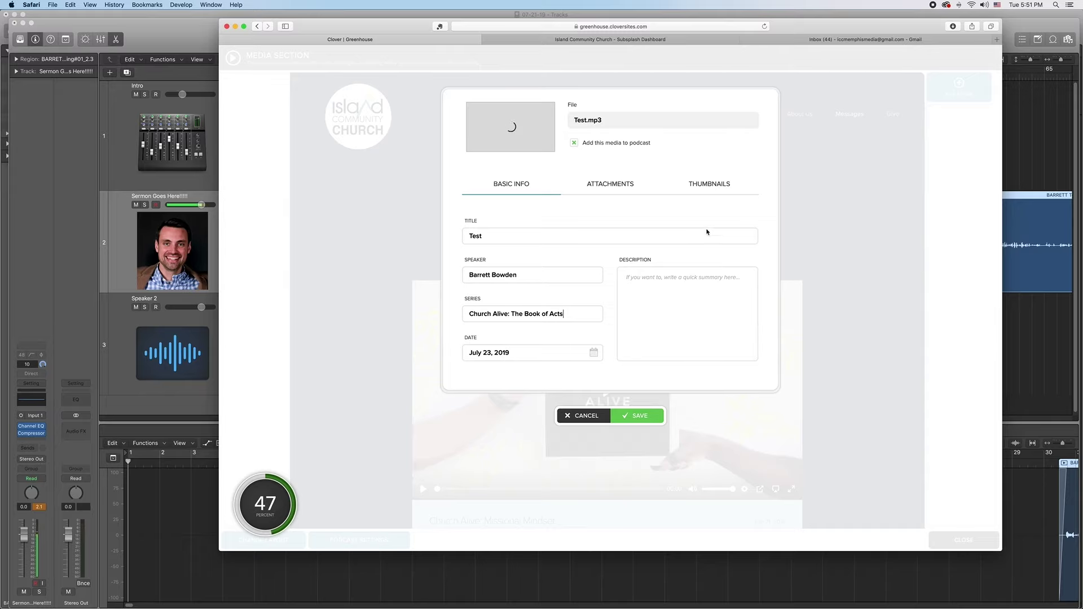
Step: Check the Subsplash audio upload progress and the downloaded sermon presentation in Safari's Downloads
{"action": "left_click", "coordinate": [628, 41]}
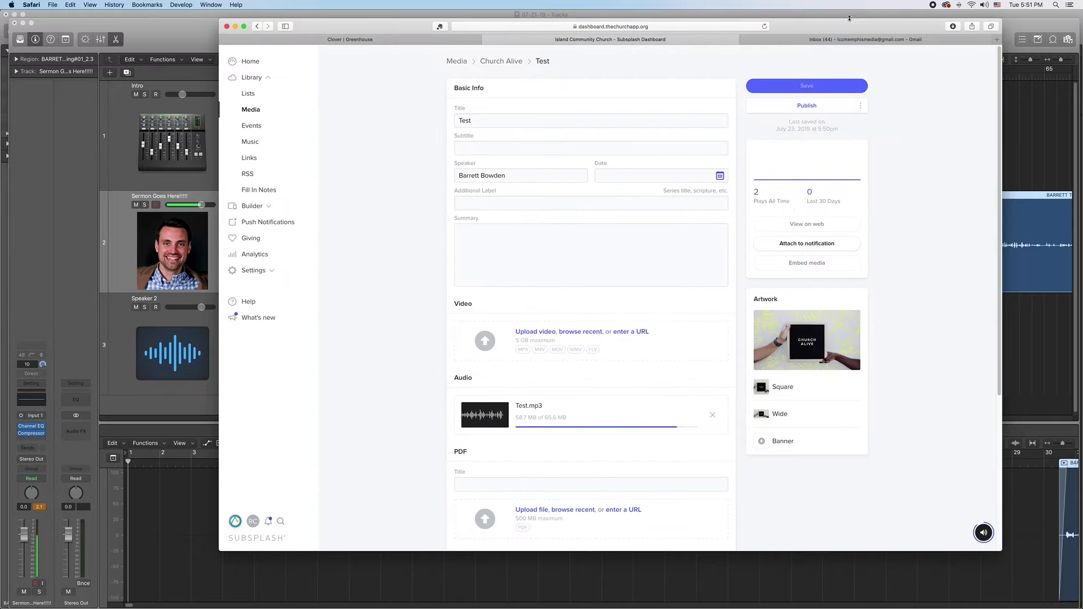
{"action": "left_click", "coordinate": [864, 41]}
{"action": "left_click", "coordinate": [953, 26]}
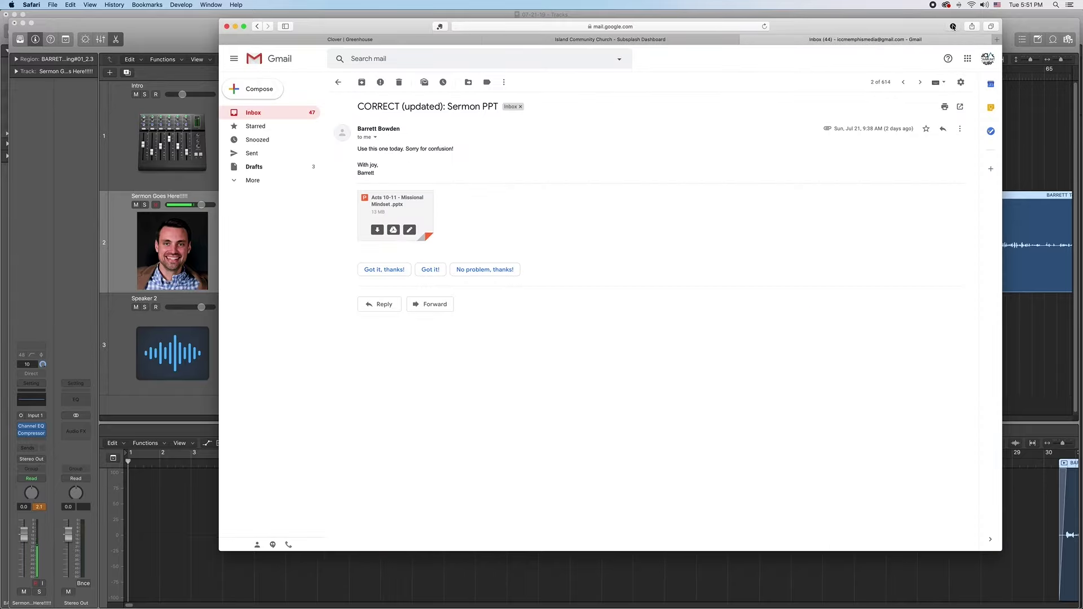
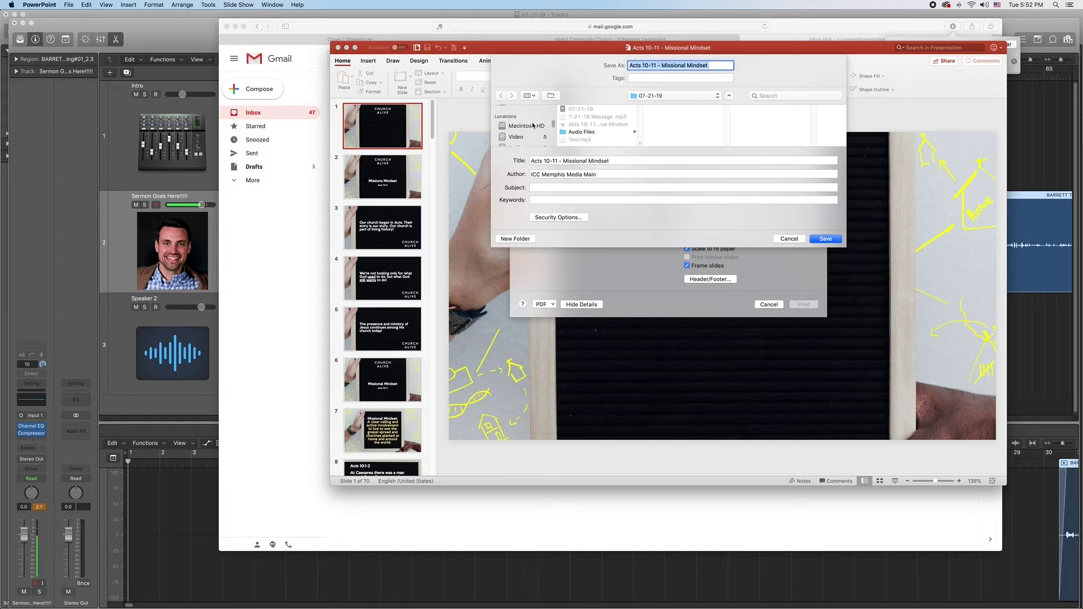
Step: Save the Acts 10-11 slides as PDF 'Test' in Audio > Sunday Worship > 07-21-19, then return to Safari
{"action": "left_click", "coordinate": [516, 110]}
{"action": "scroll", "coordinate": [602, 137], "scroll_direction": "down", "scroll_amount": 10}
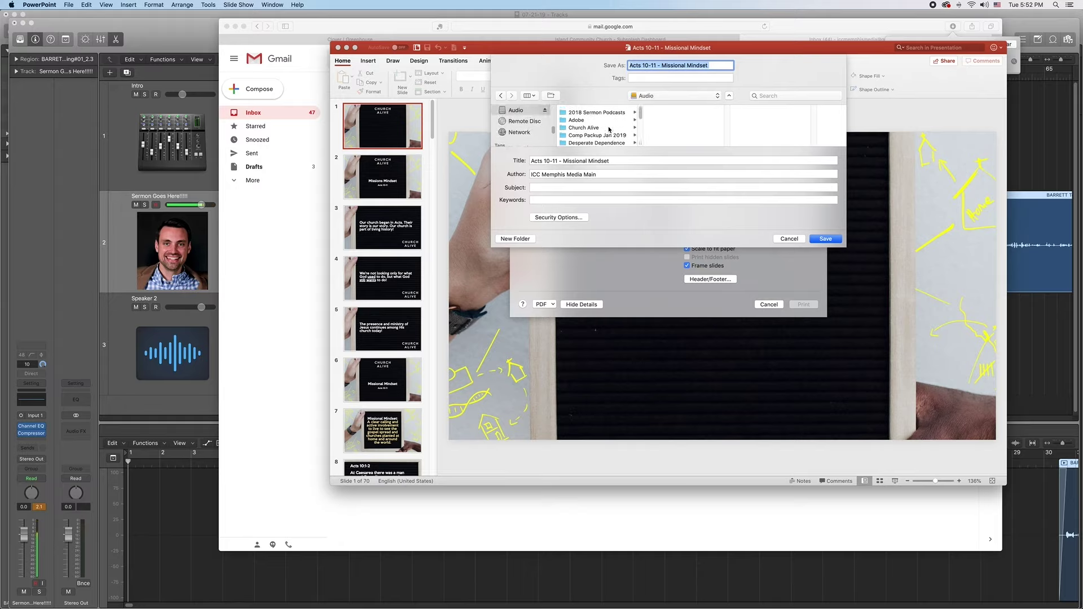
{"action": "left_click", "coordinate": [602, 136]}
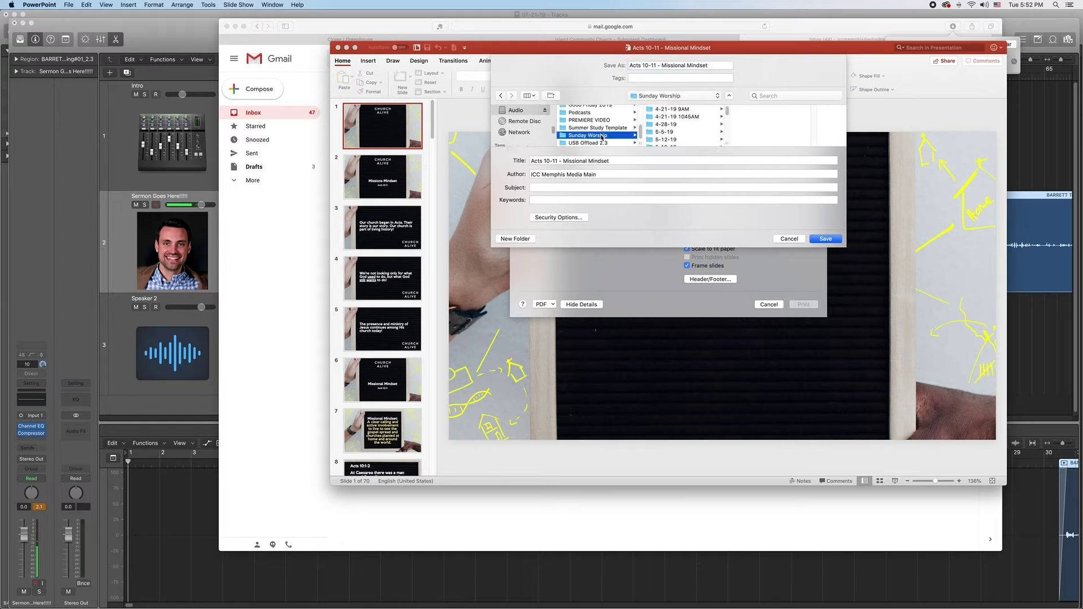
{"action": "scroll", "coordinate": [673, 123], "scroll_direction": "down", "scroll_amount": 8}
{"action": "left_click", "coordinate": [671, 120]}
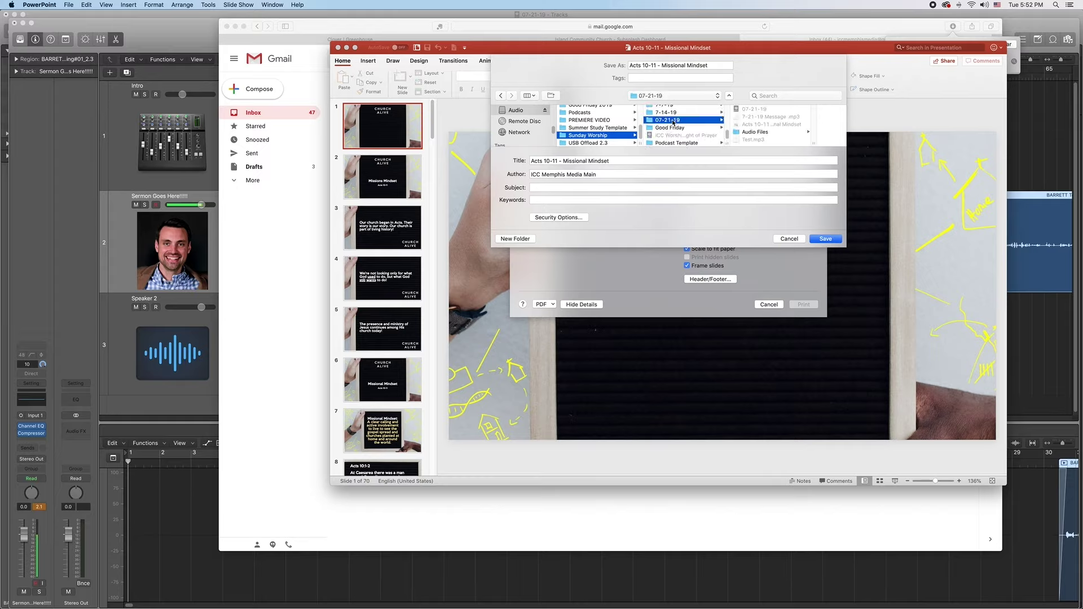
{"action": "left_click", "coordinate": [630, 65]}
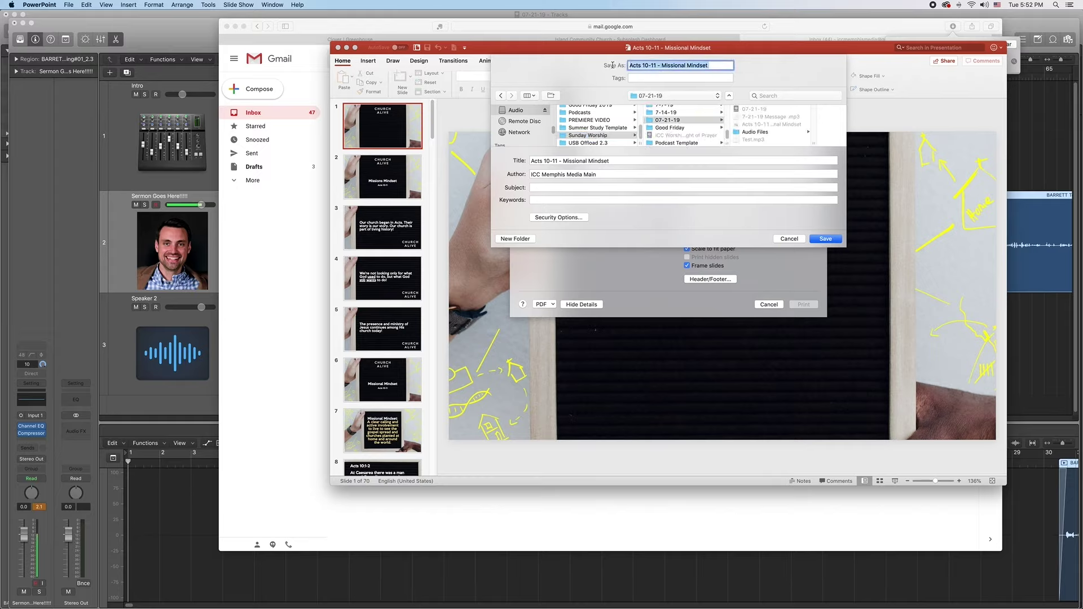
{"action": "type", "text": "Test"}
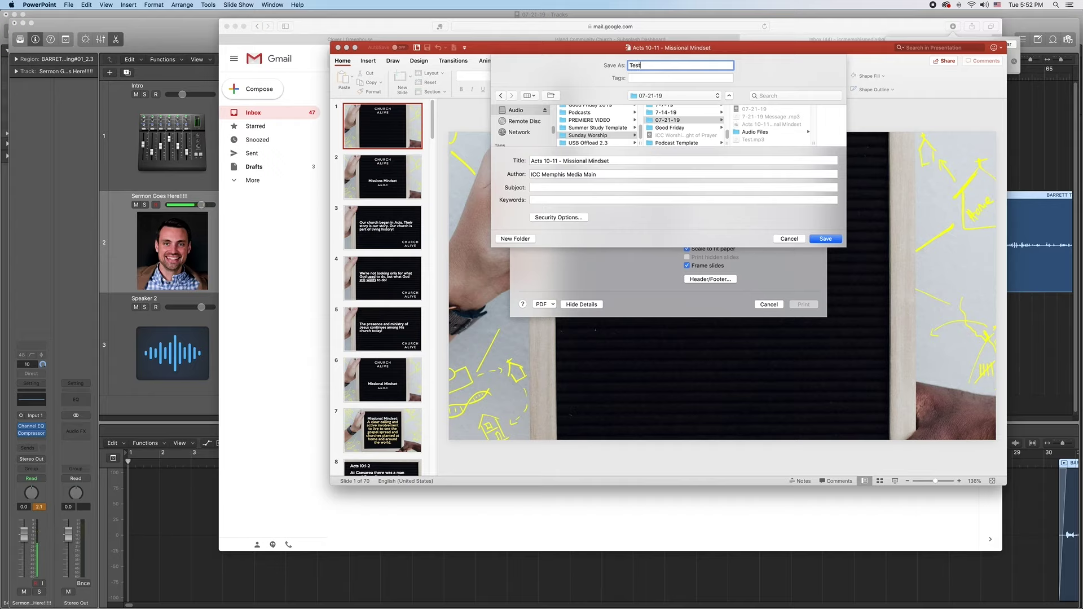
{"action": "key", "text": "Return"}
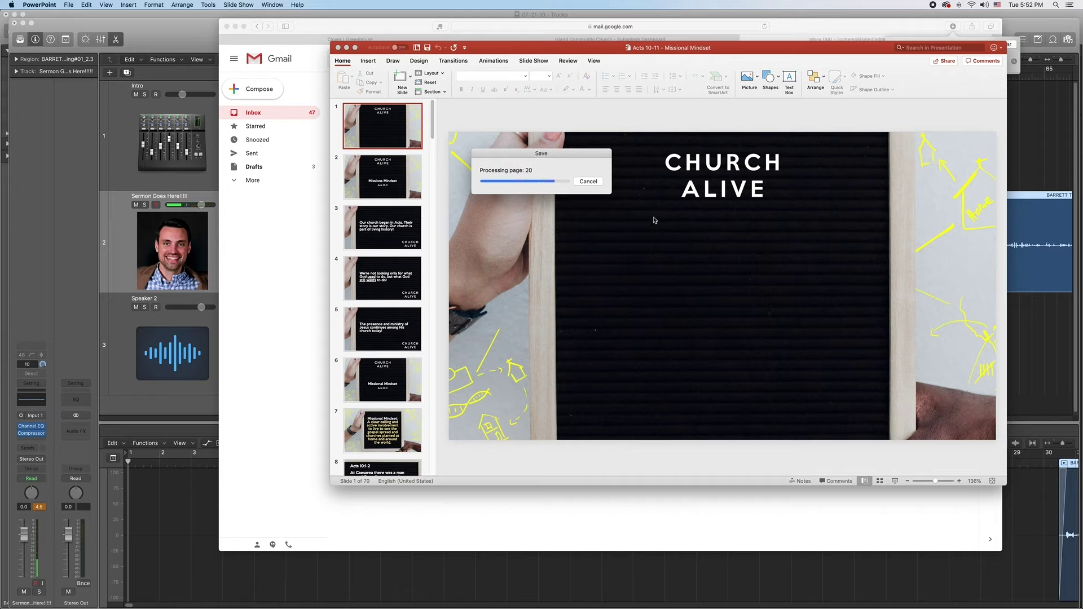
{"action": "left_click", "coordinate": [389, 22]}
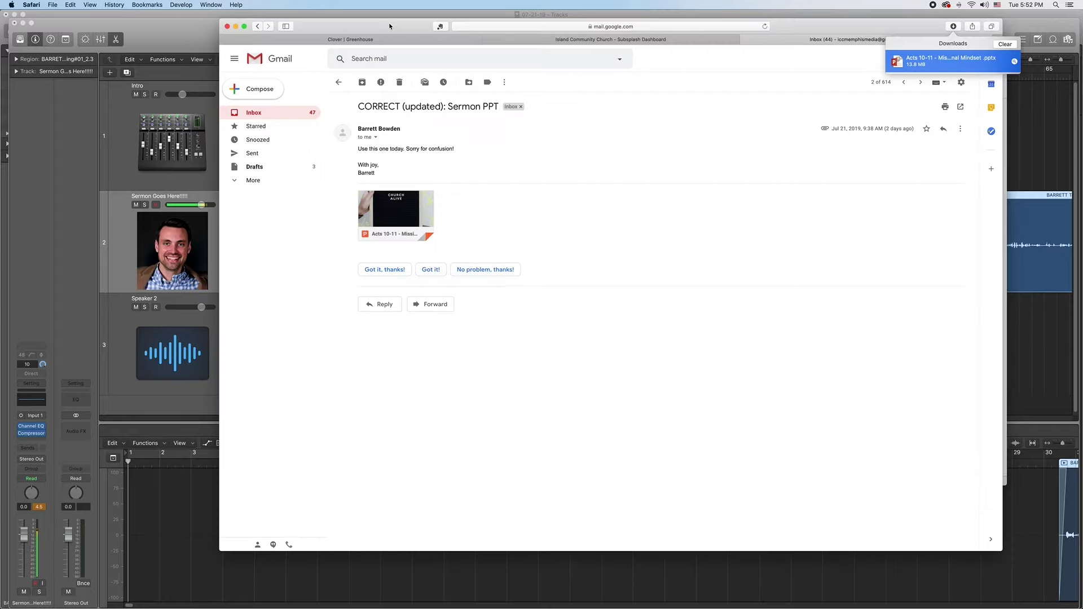
Step: Add Test.pdf from the 07-21-19 folder as an attachment on the Test.mp3 media item
{"action": "left_click", "coordinate": [424, 40]}
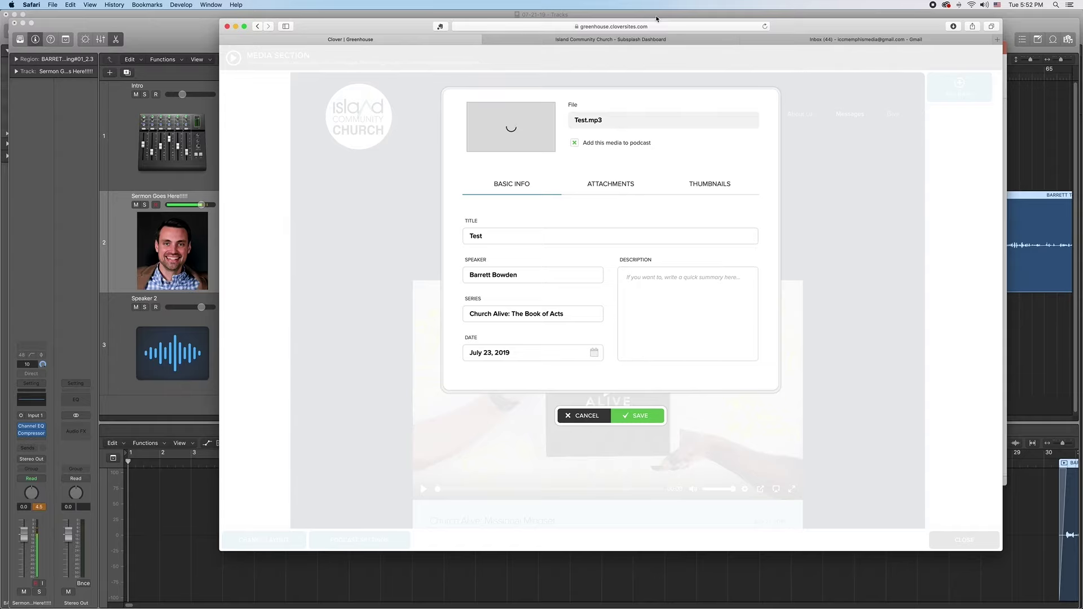
{"action": "left_click", "coordinate": [644, 41]}
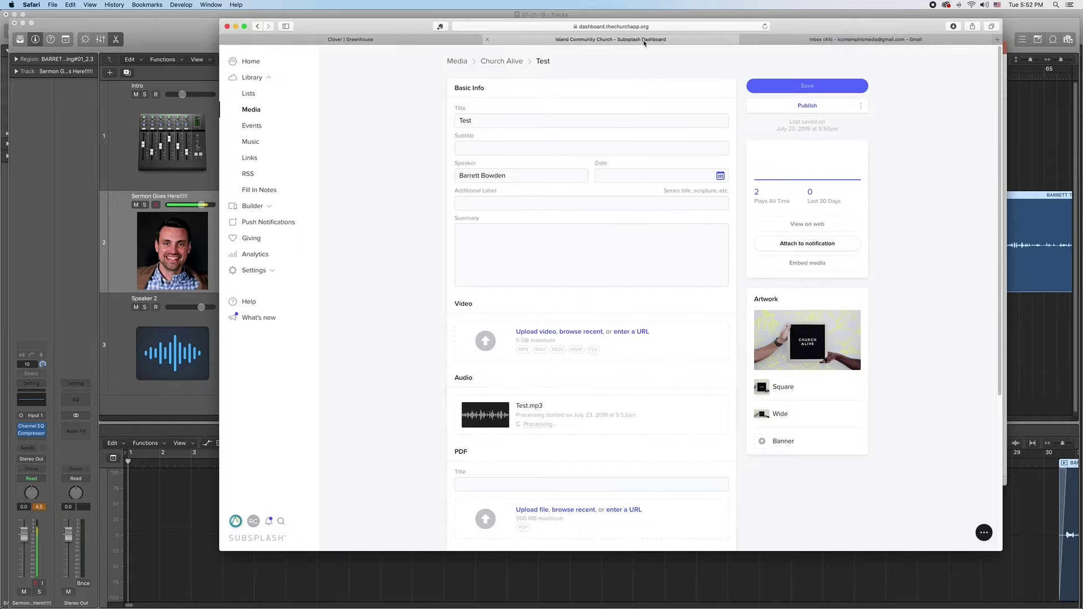
{"action": "left_click", "coordinate": [415, 41]}
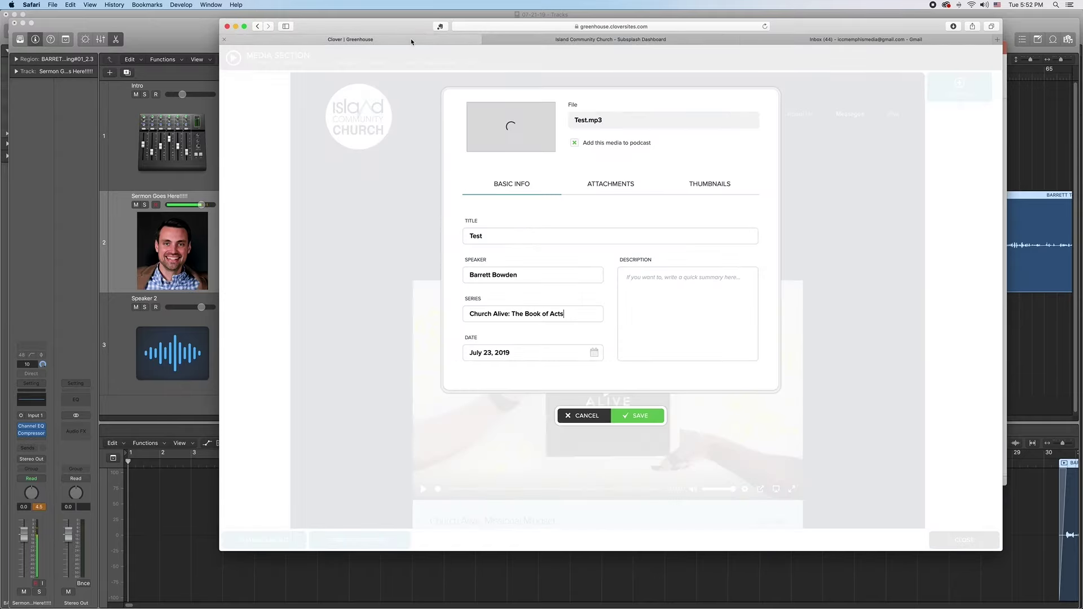
{"action": "left_click", "coordinate": [624, 184]}
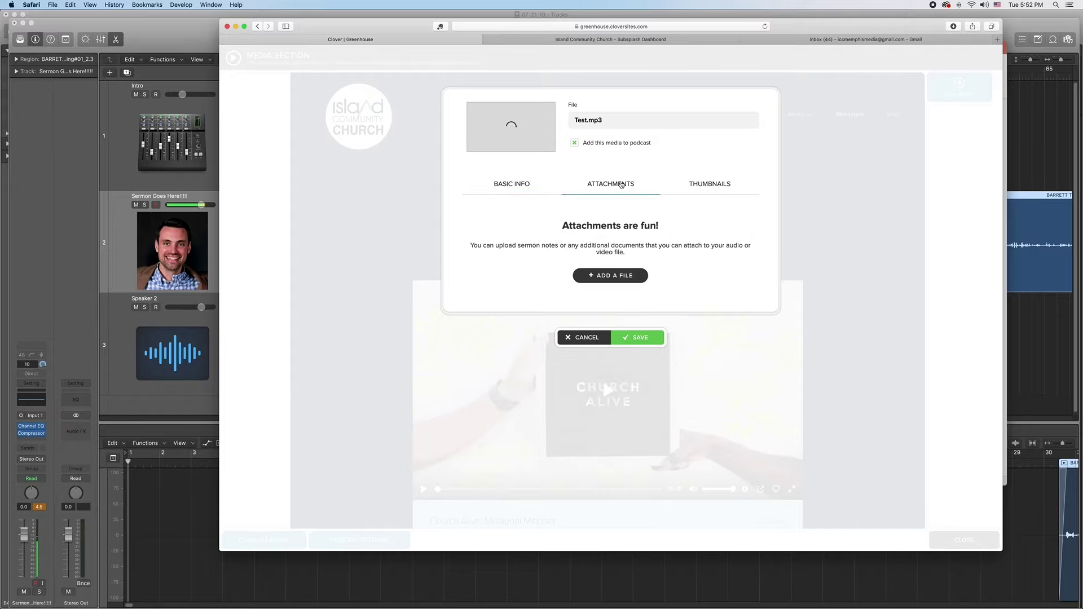
{"action": "left_click", "coordinate": [611, 276]}
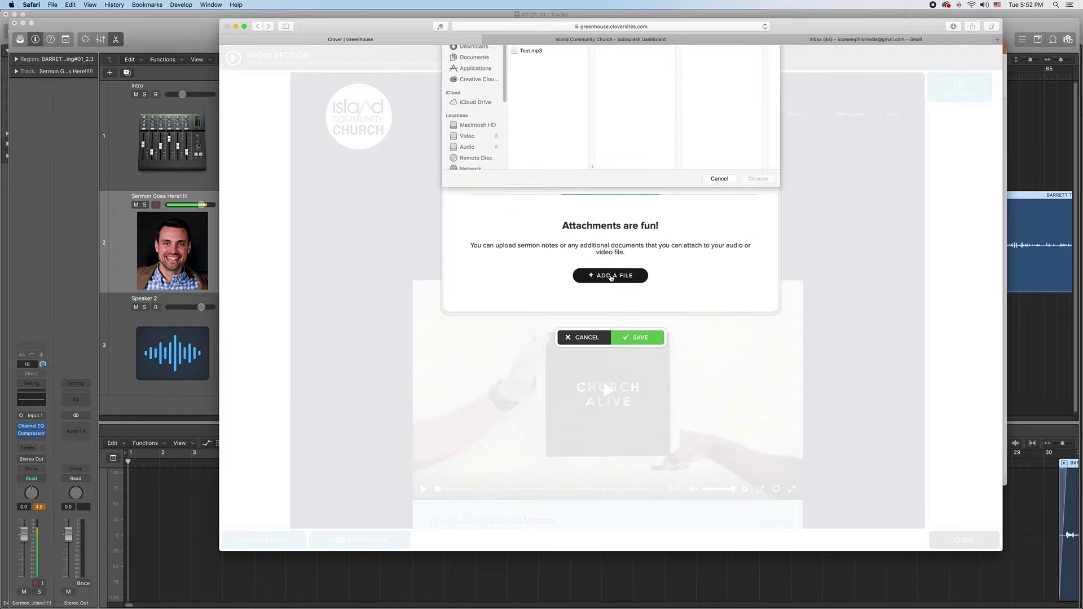
{"action": "left_click", "coordinate": [524, 98]}
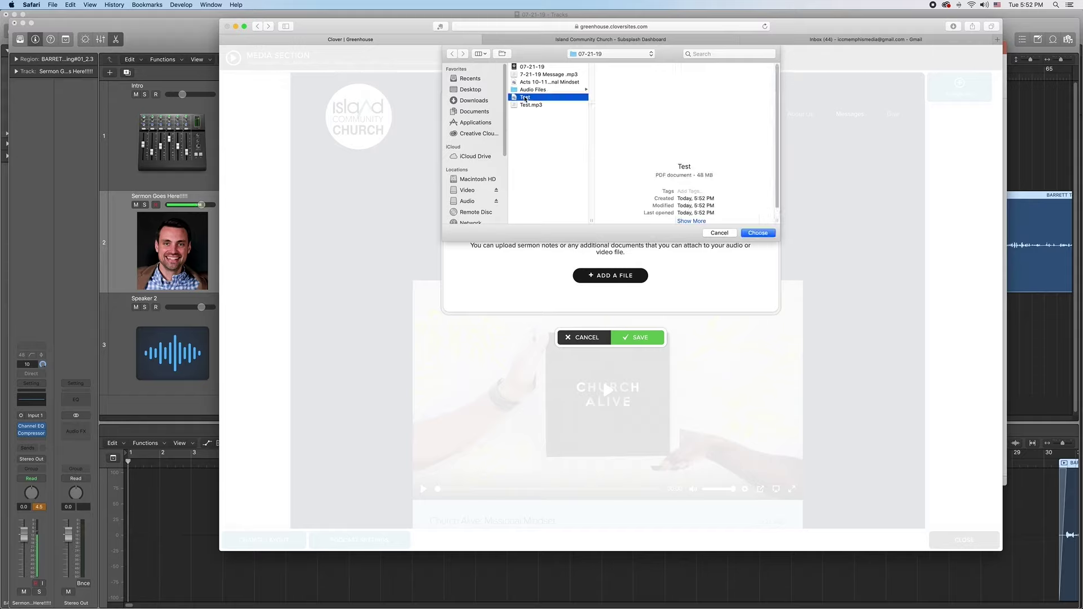
{"action": "left_click", "coordinate": [759, 233]}
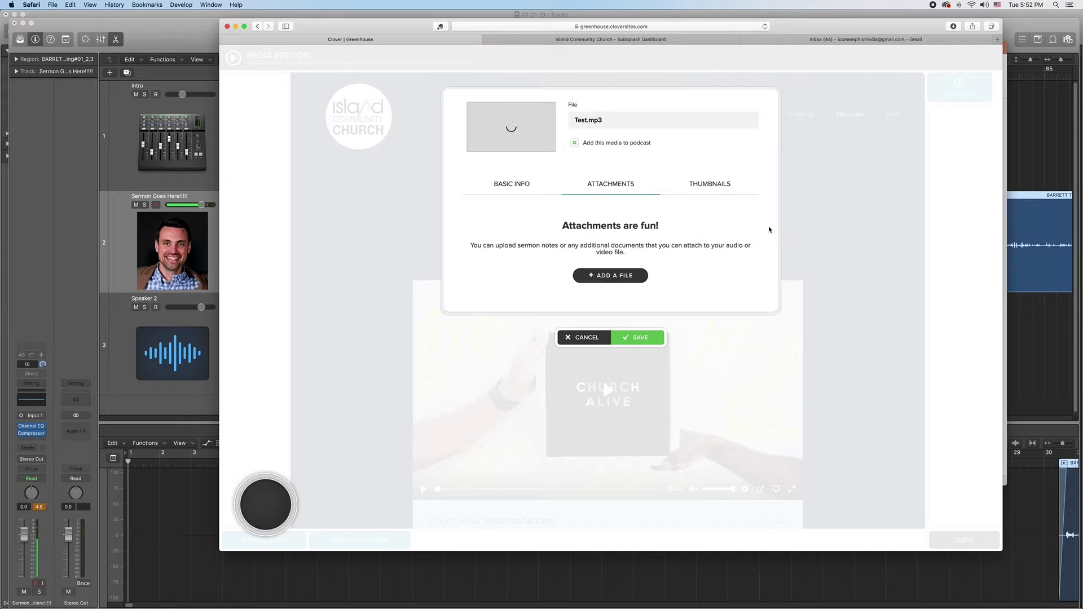
Step: Upload Test.pdf to the Subsplash Test media item, then go back to the Greenhouse editor
{"action": "left_click", "coordinate": [592, 41]}
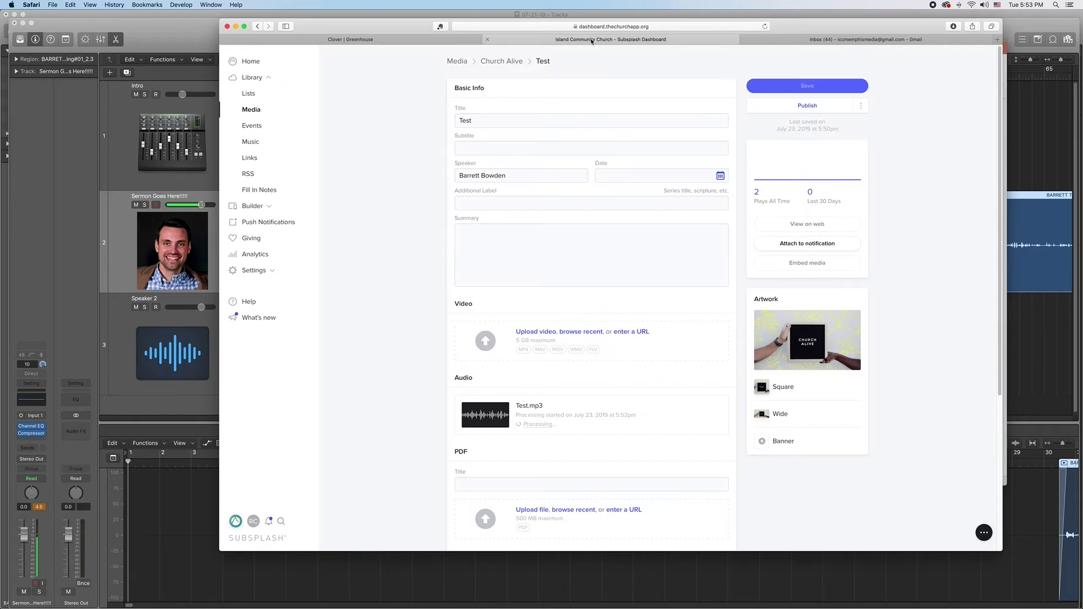
{"action": "left_click", "coordinate": [544, 511]}
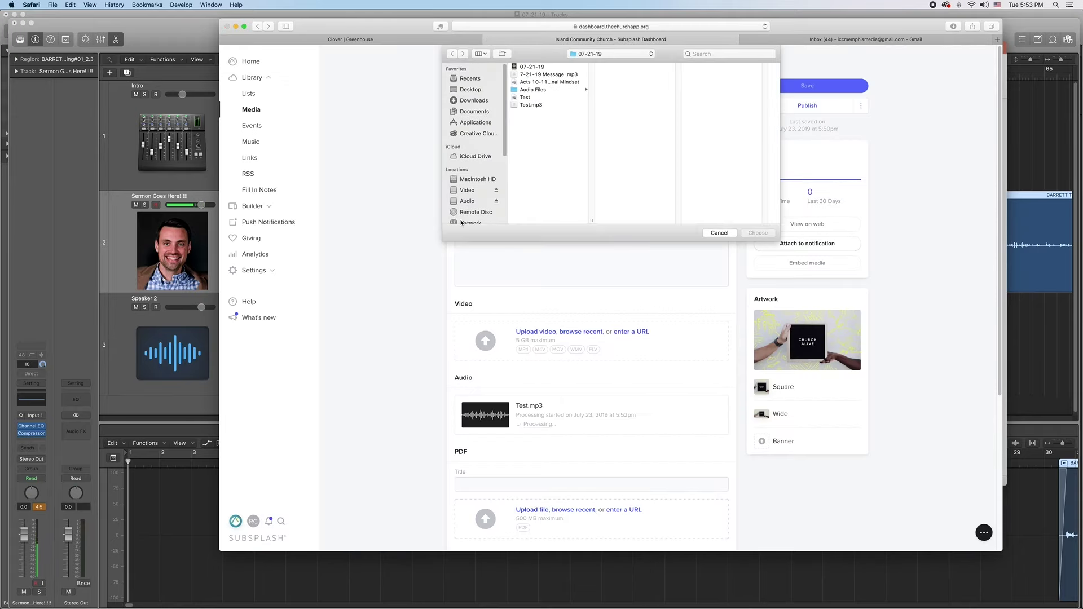
{"action": "left_click", "coordinate": [523, 98]}
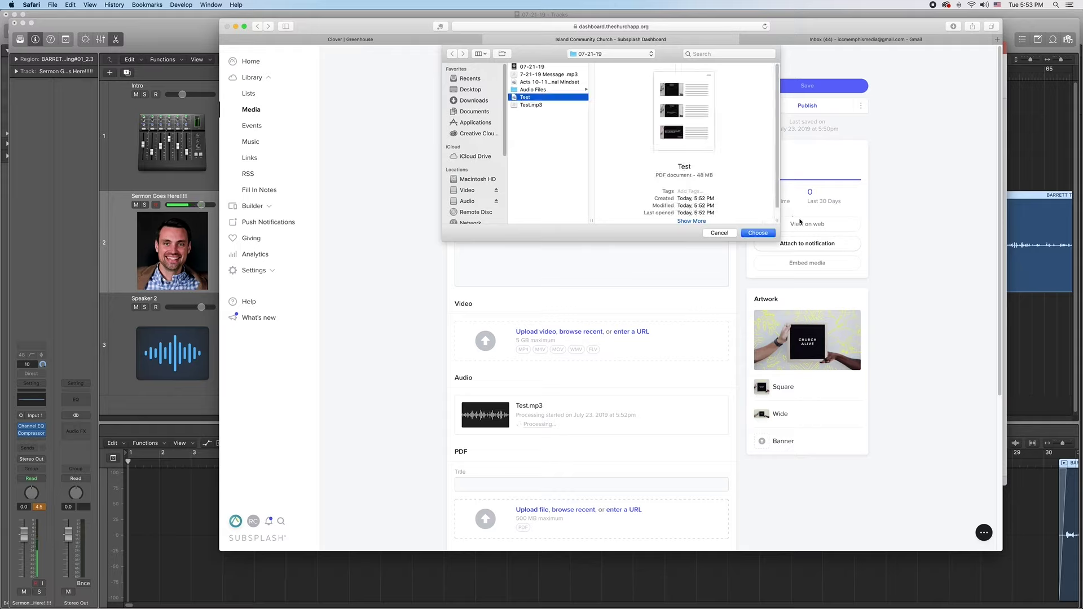
{"action": "left_click", "coordinate": [764, 236]}
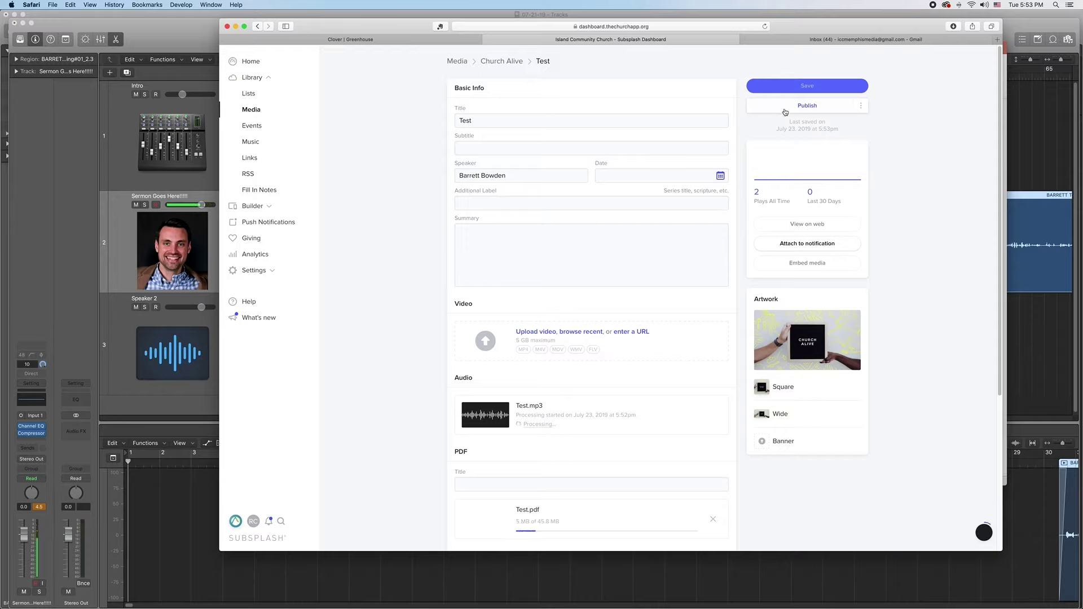
{"action": "left_click", "coordinate": [350, 39]}
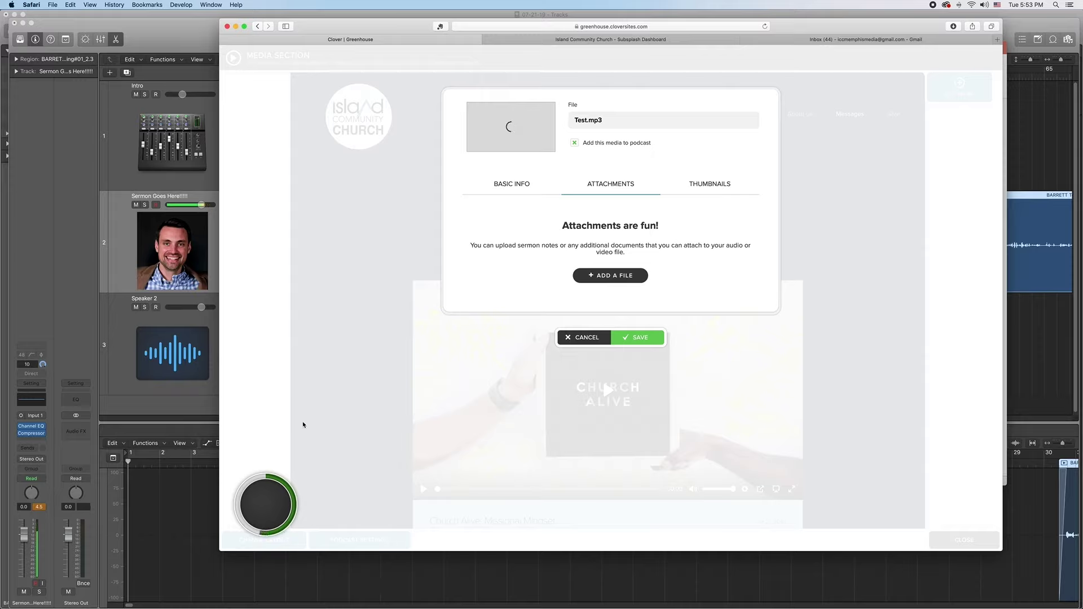
Step: Save the Test.mp3 Basic Info details and close the Media Section
{"action": "left_click", "coordinate": [508, 184]}
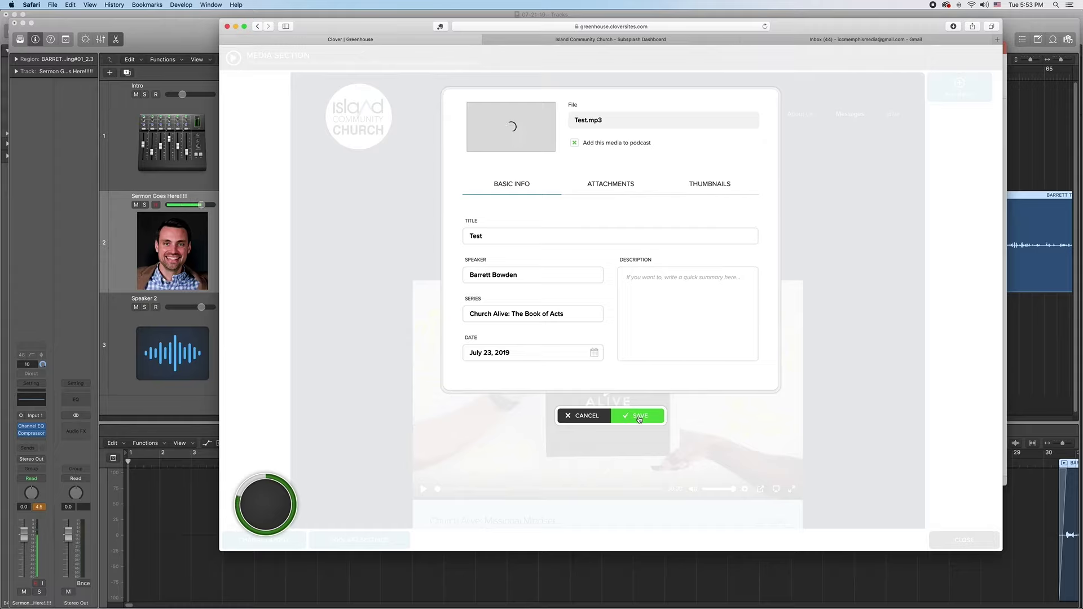
{"action": "left_click", "coordinate": [580, 417]}
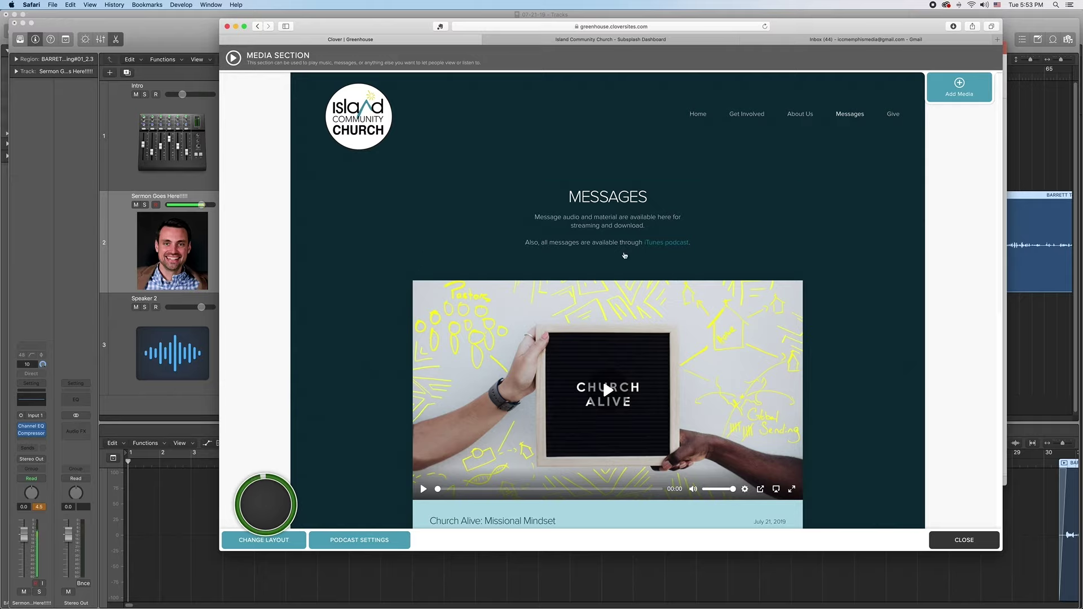
{"action": "mouse_move", "coordinate": [725, 367]}
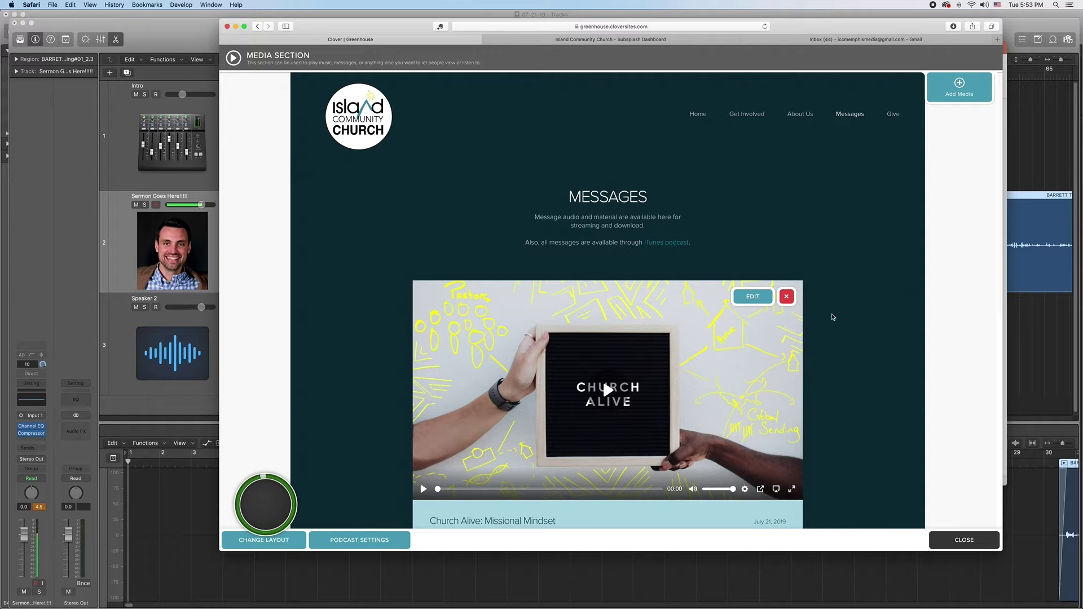
{"action": "left_click", "coordinate": [960, 542]}
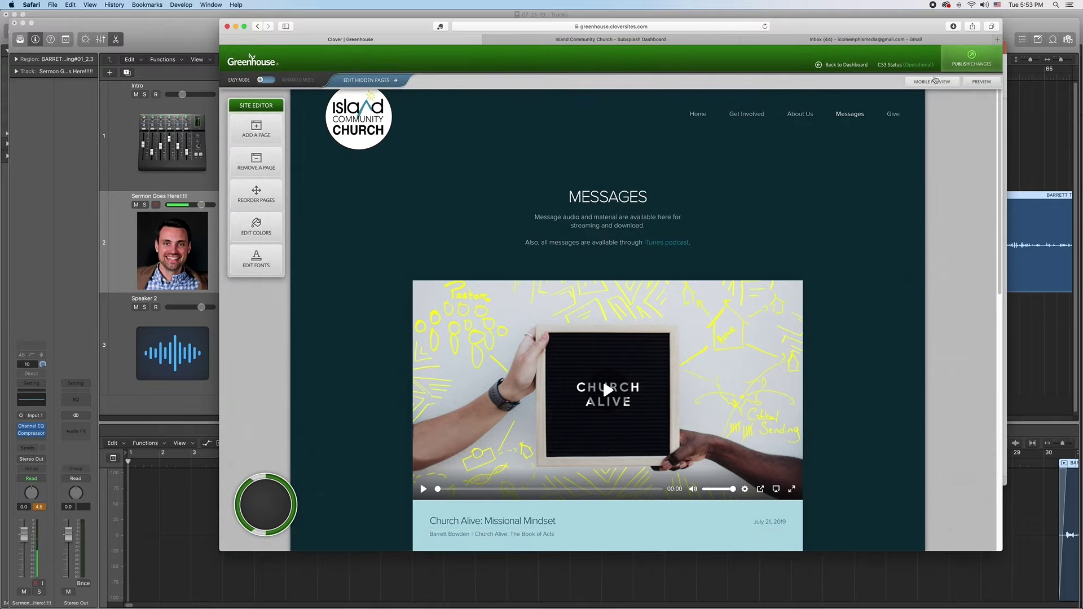
Step: Publish the site changes live and verify the Test.pdf upload finished in Subsplash
{"action": "left_click", "coordinate": [974, 59]}
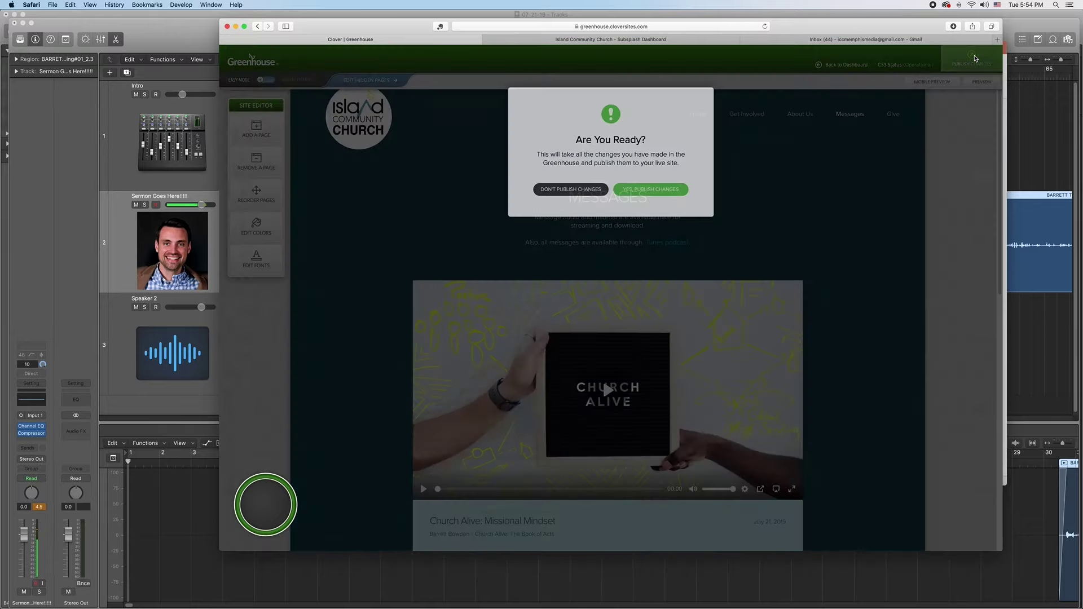
{"action": "left_click", "coordinate": [666, 192]}
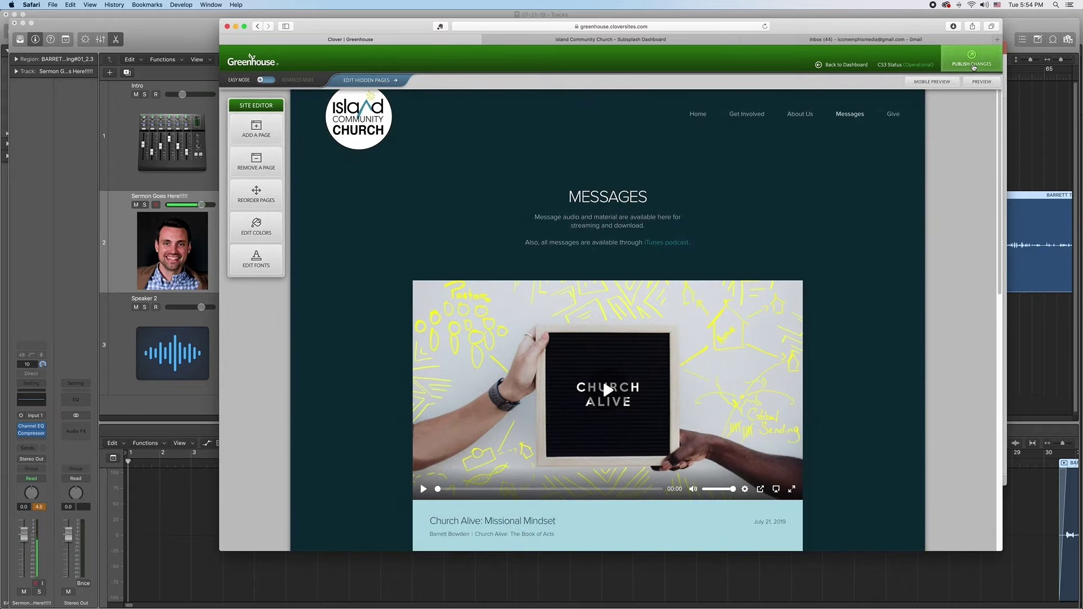
{"action": "left_click", "coordinate": [643, 39]}
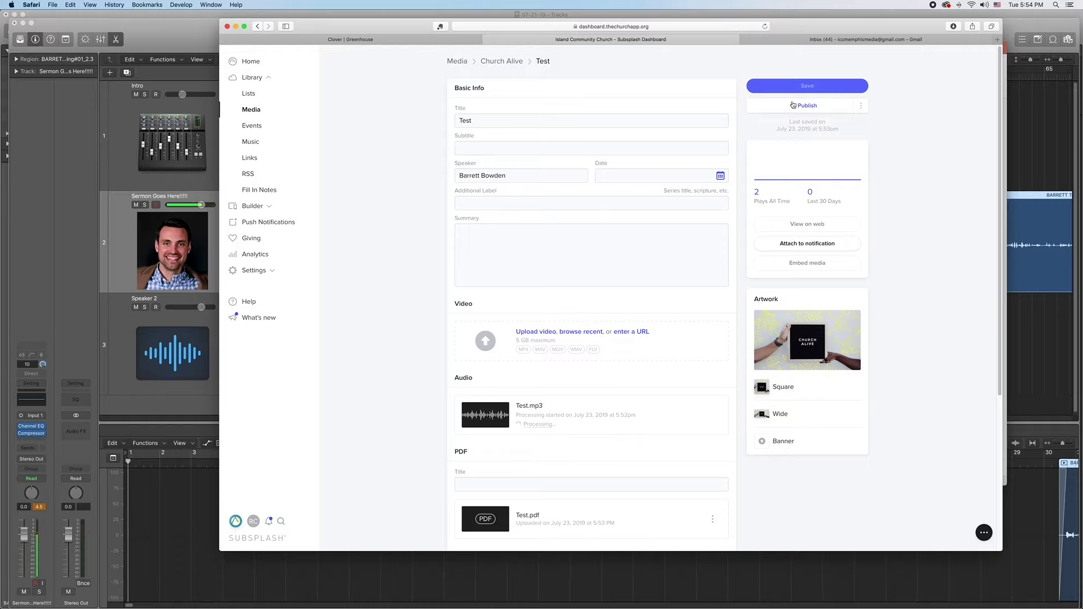
{"action": "left_click", "coordinate": [383, 45]}
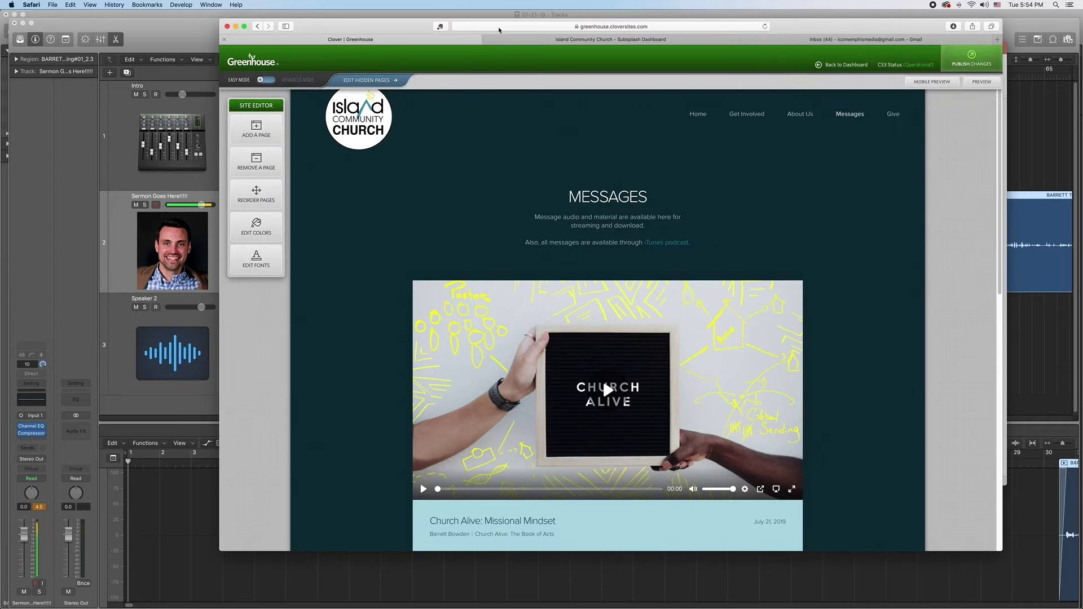
Step: Open the Island Community Church site in a new tab and play the July 23, 2019 Untitled message
{"action": "key", "text": "super+t"}
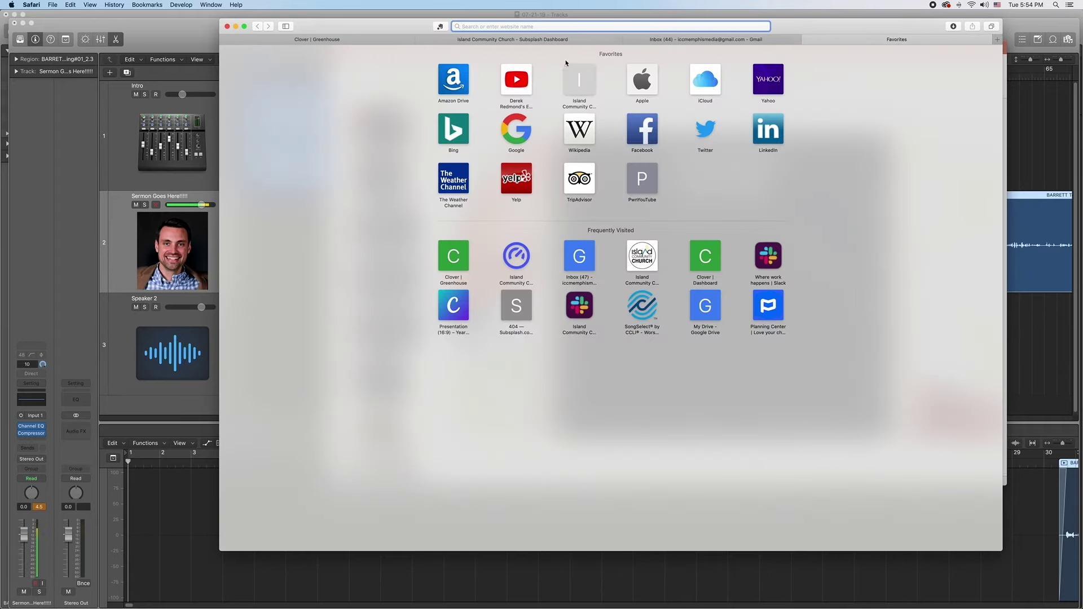
{"action": "left_click", "coordinate": [650, 266]}
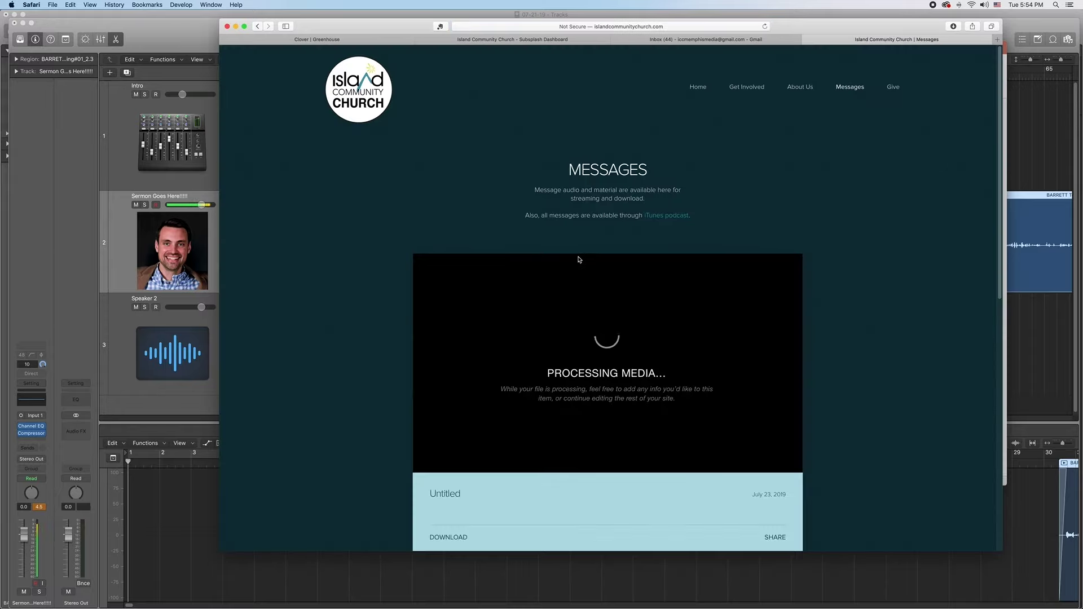
{"action": "scroll", "coordinate": [401, 169], "scroll_direction": "down", "scroll_amount": 5}
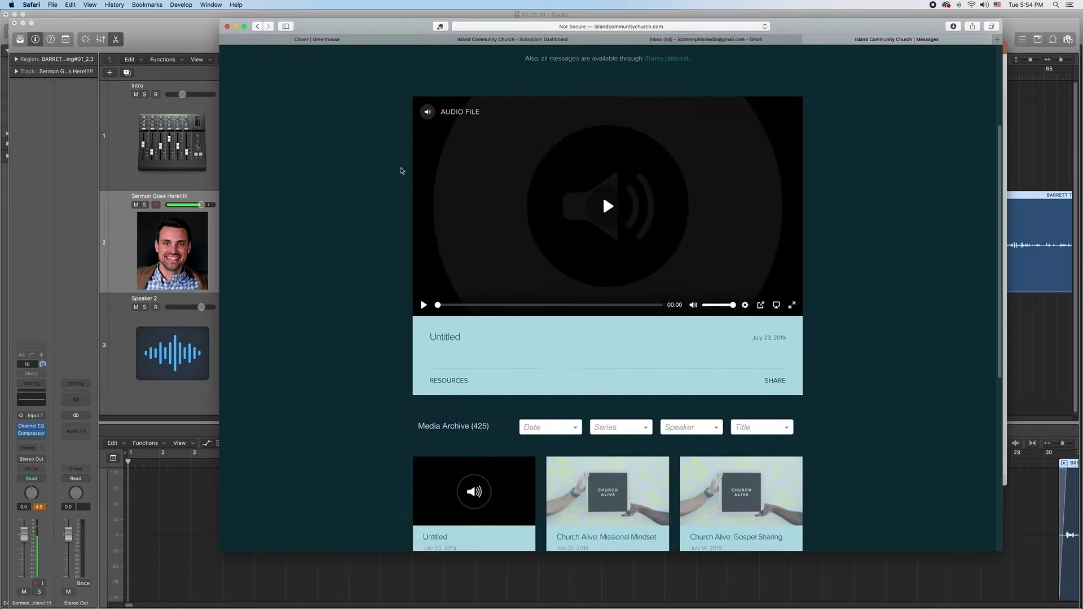
{"action": "scroll", "coordinate": [401, 169], "scroll_direction": "up", "scroll_amount": 2}
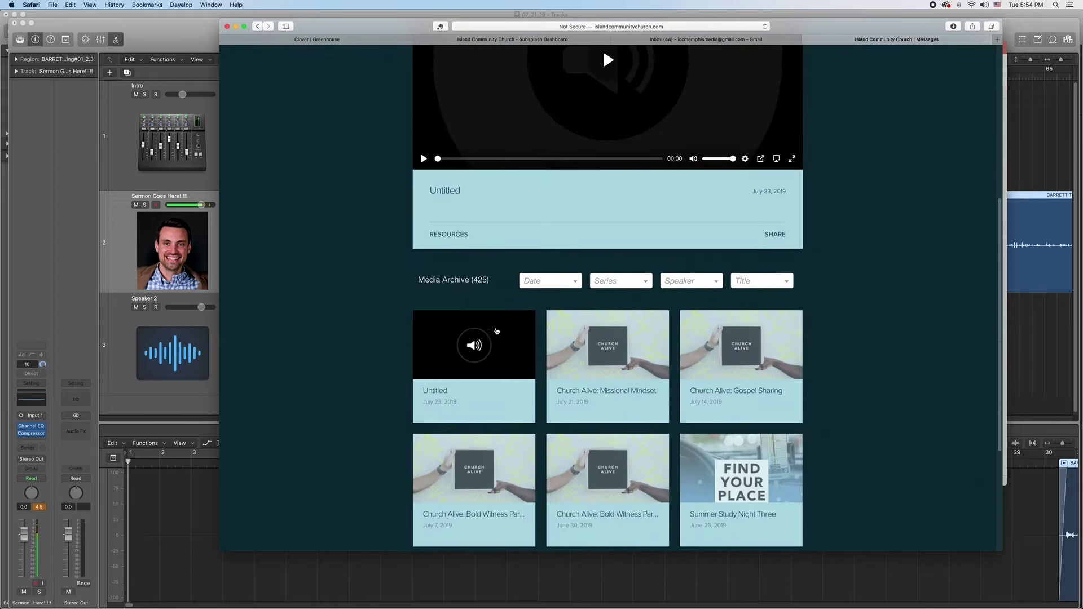
{"action": "left_click", "coordinate": [456, 395]}
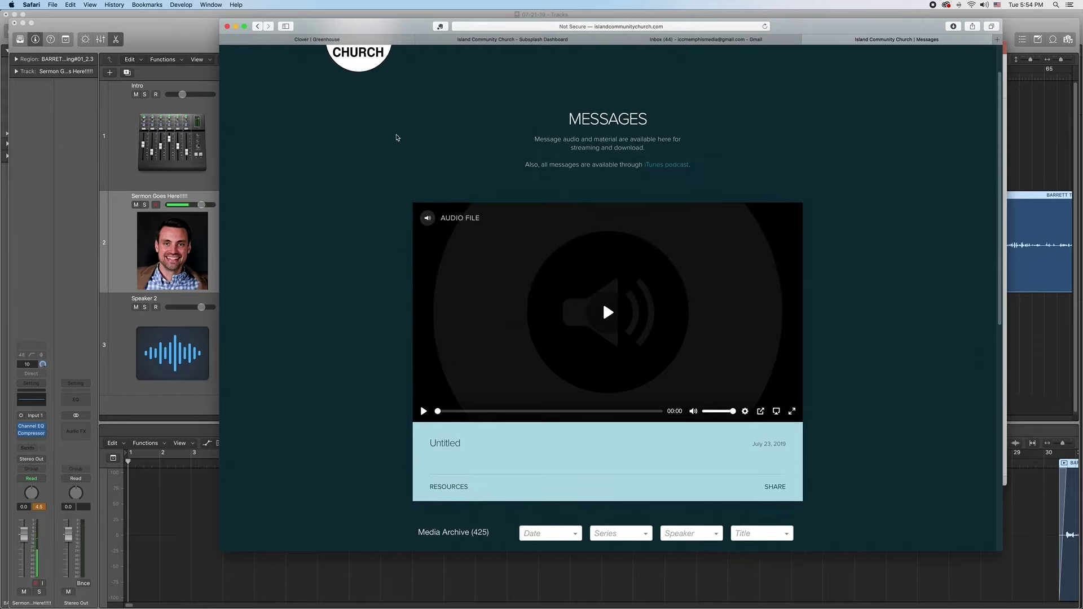
{"action": "scroll", "coordinate": [390, 265], "scroll_direction": "down", "scroll_amount": 3}
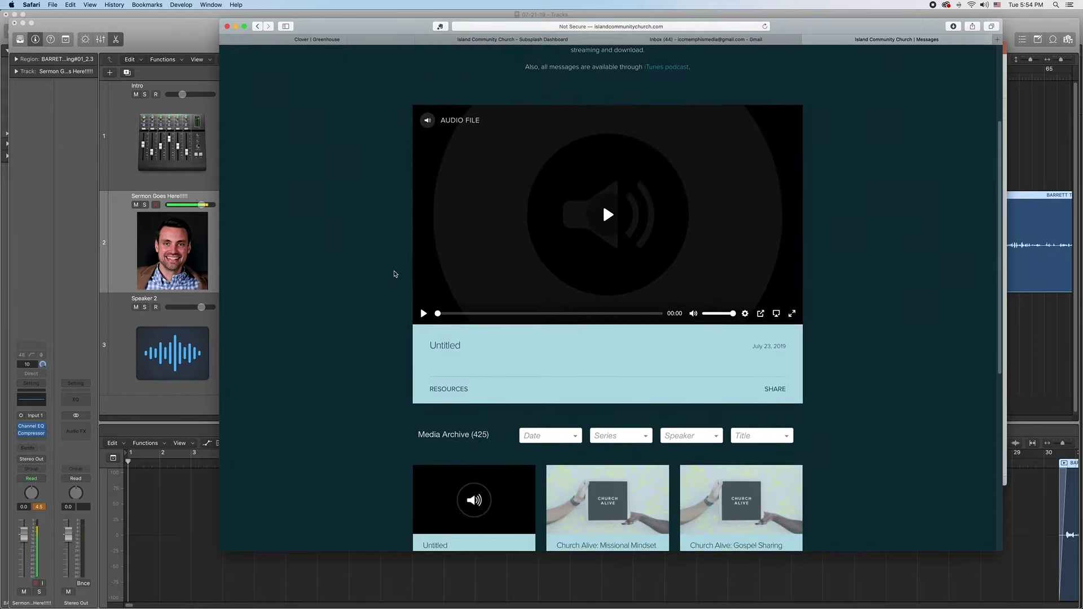